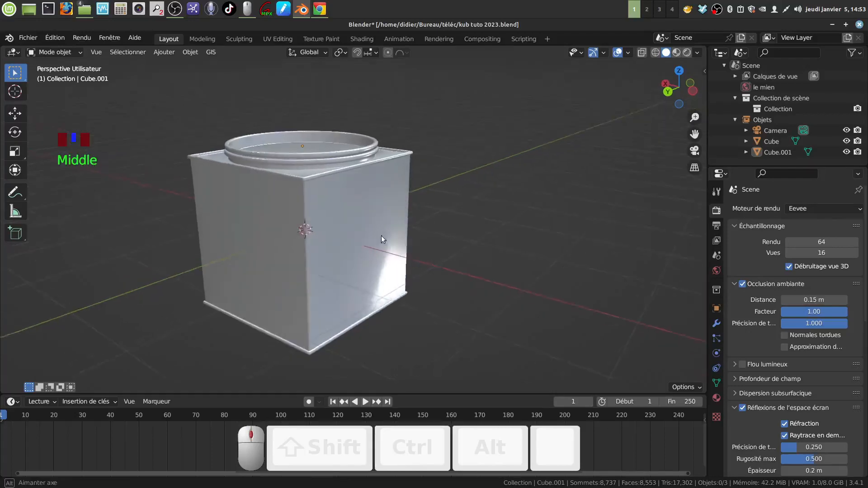
Create a new material on the Cube object, the square body of the container.
scroll(369, 246, "up", 2)
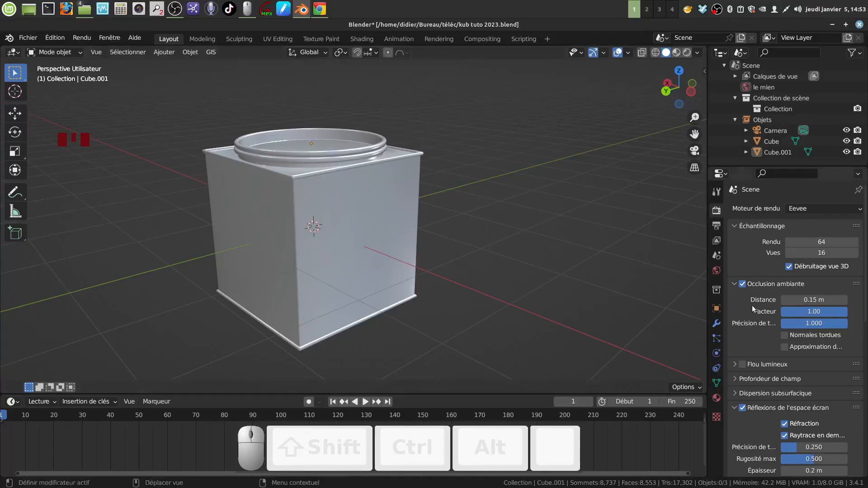
left_click(404, 199)
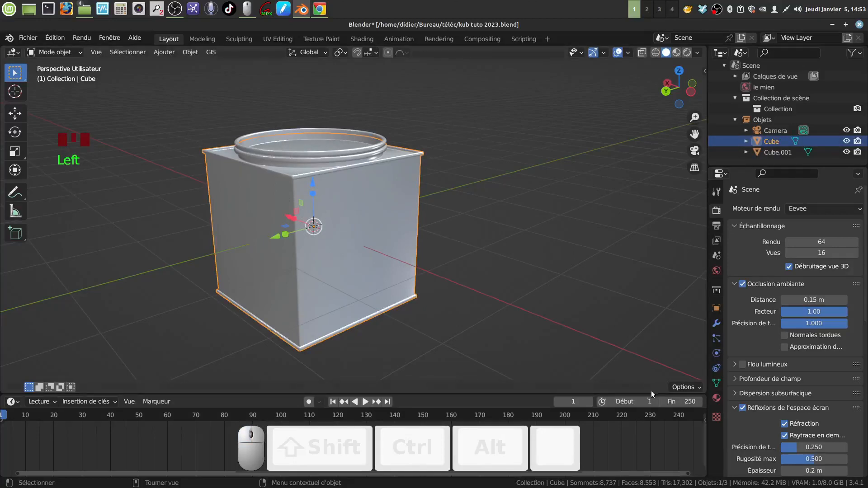
left_click(716, 398)
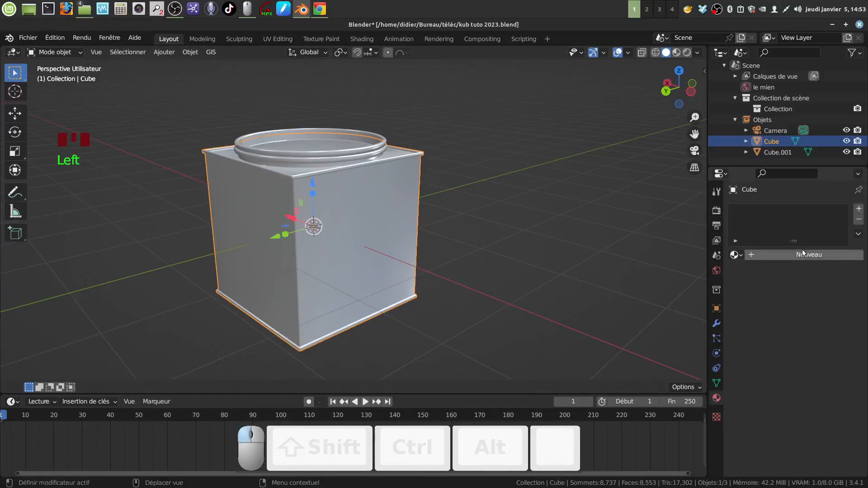
left_click(802, 254)
Set the cube material's Métallique to 1.000, Spéculaire to 0.000 and Rugosité to about 0.214.
scroll(751, 327, "down", 2)
scroll(771, 374, "down", 4)
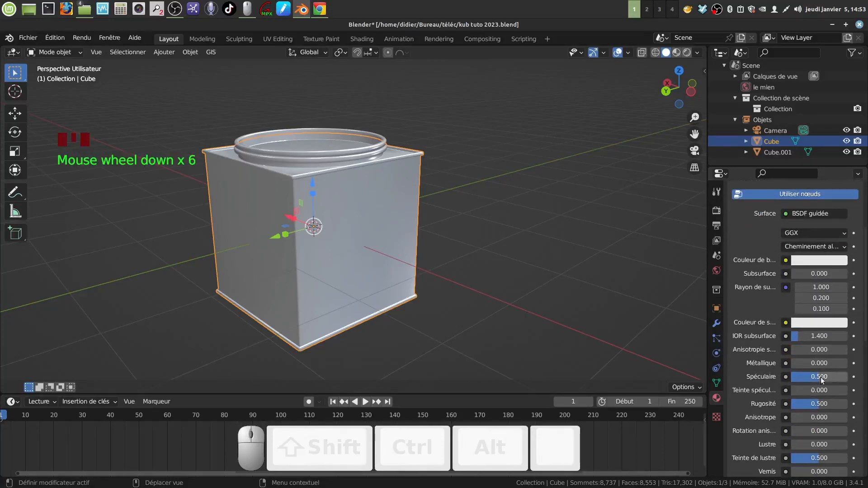
left_click_drag(821, 379, 849, 363)
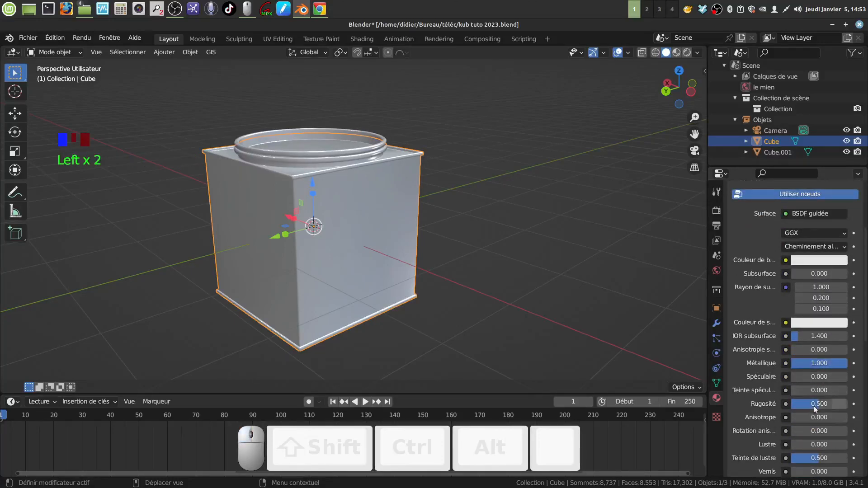
left_click_drag(828, 403, 796, 396)
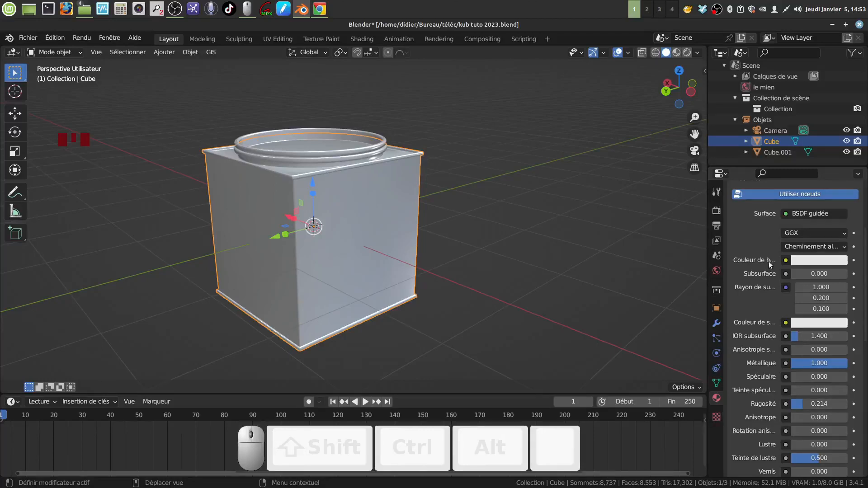
Assign a Texture image to the cube material's base colour and set its projection to Boîte.
left_click(786, 261)
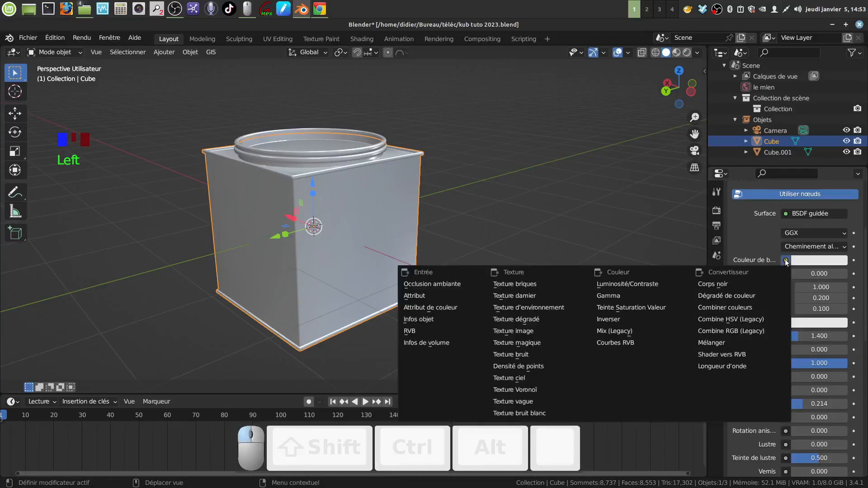
left_click(785, 262)
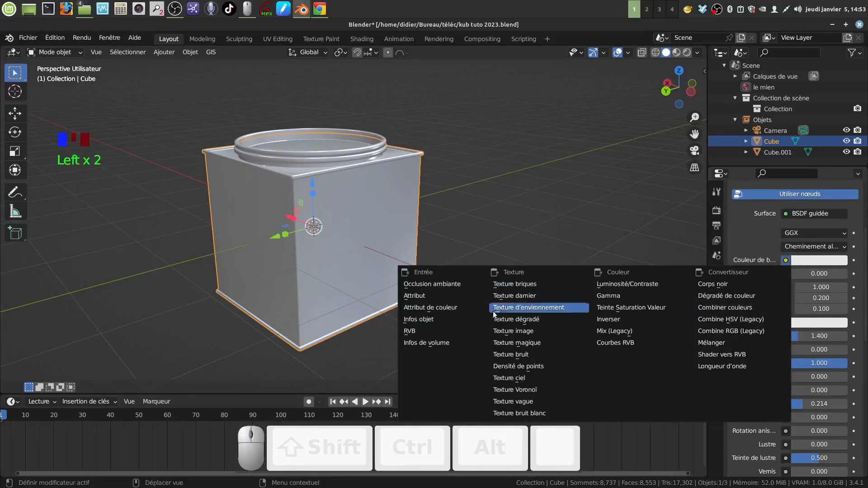
left_click(524, 332)
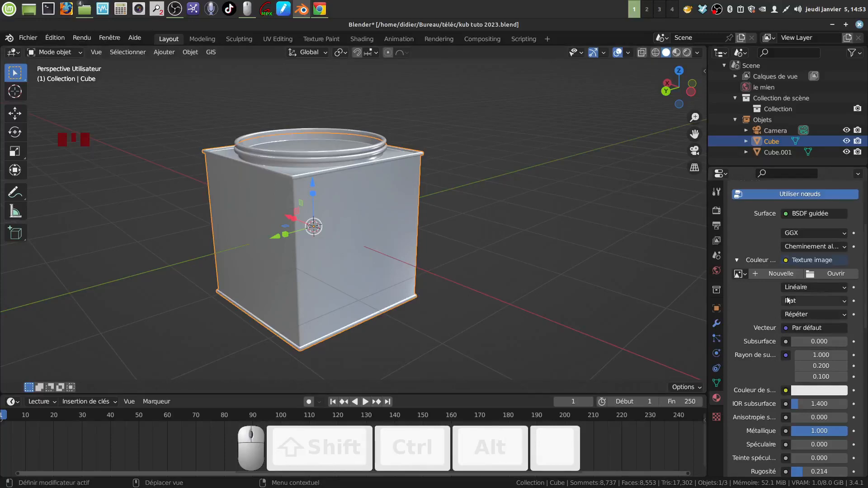
left_click(844, 305)
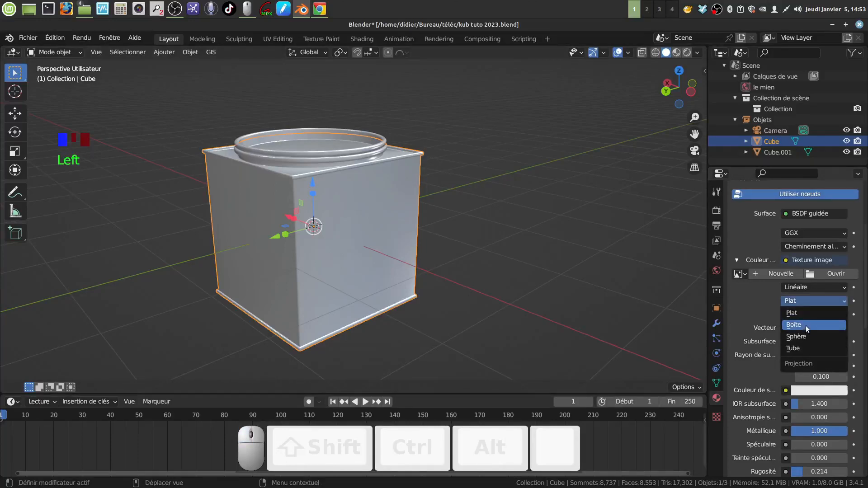
left_click(806, 326)
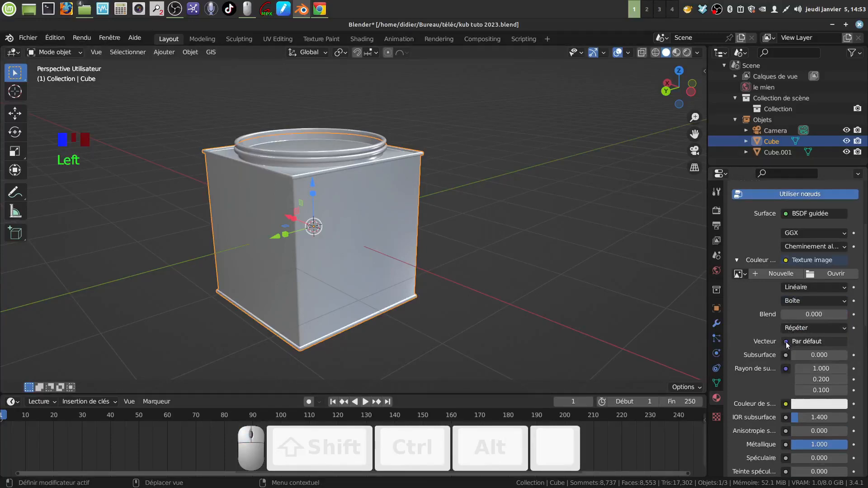
Drive the image texture's vector with the Générée texture coordinates and set Blend to about 0.107.
left_click(786, 342)
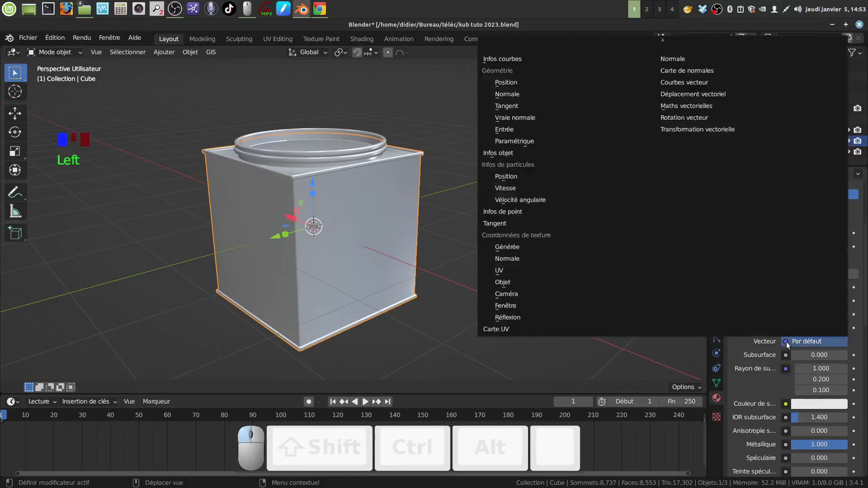
left_click(528, 247)
left_click_drag(784, 316, 798, 326)
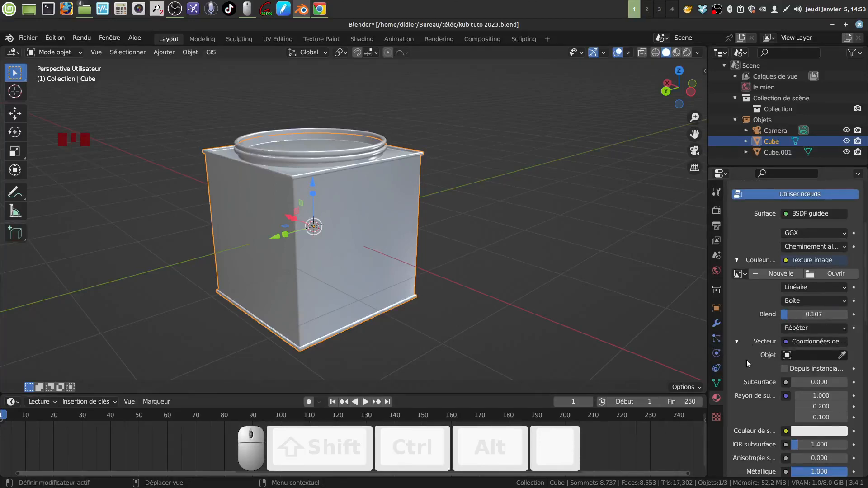
Load bronze vieux.jpg from the métal textures folder as the base colour image.
scroll(747, 363, "down", 2)
scroll(749, 359, "up", 2)
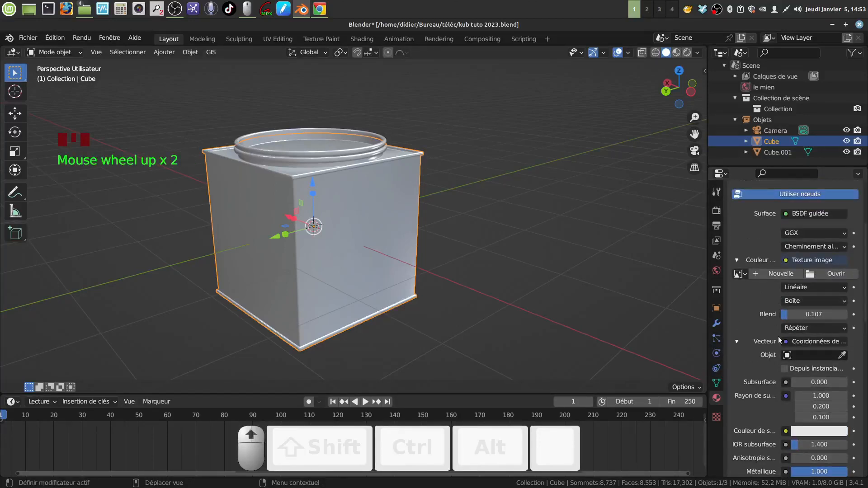
scroll(780, 355, "down", 5)
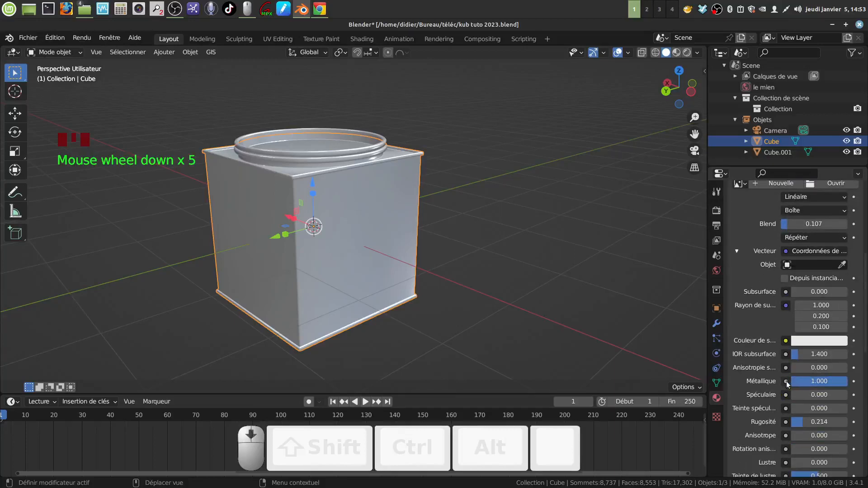
scroll(786, 380, "up", 4)
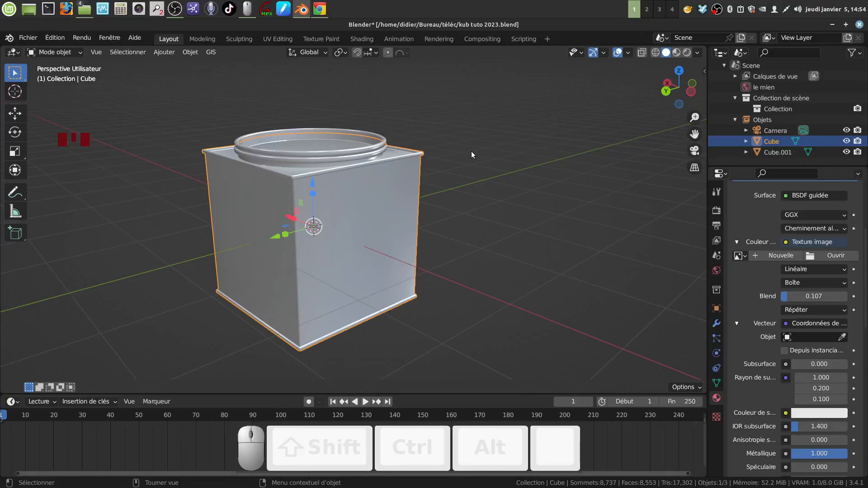
left_click(810, 256)
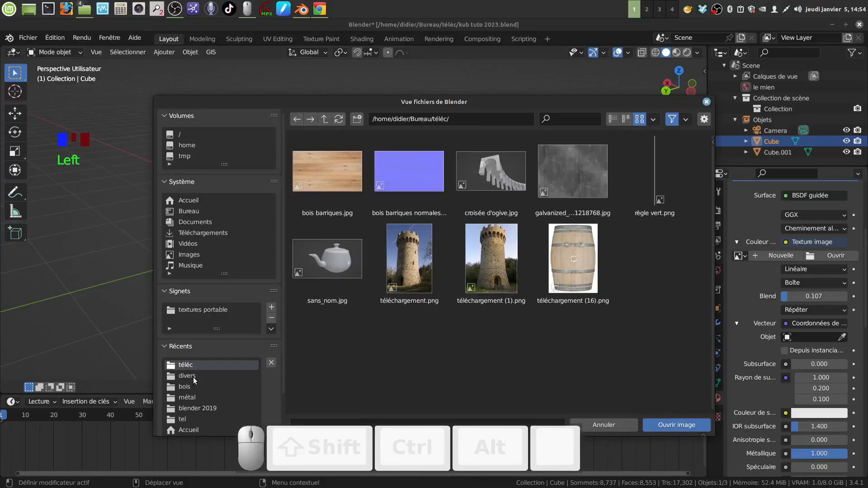
left_click(199, 396)
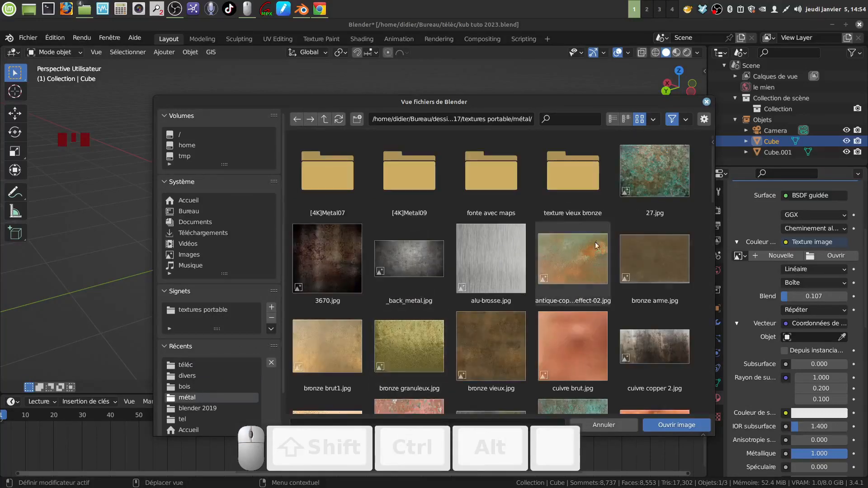
scroll(671, 252, "down", 3)
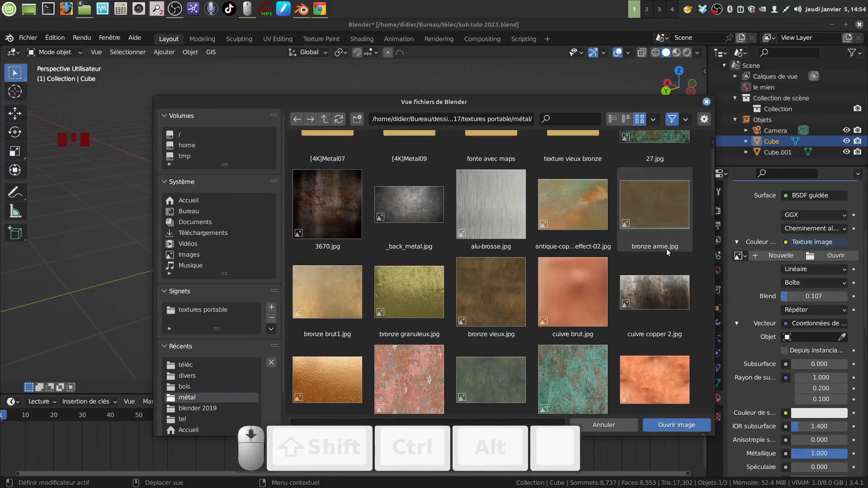
left_click(505, 238)
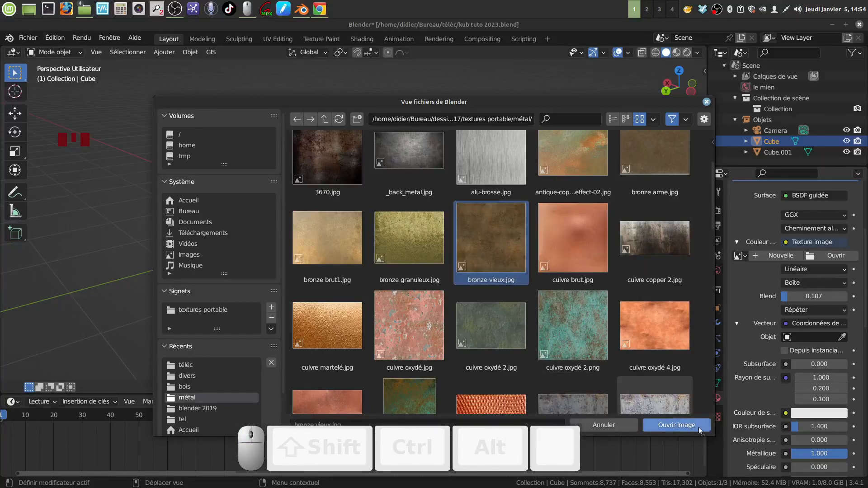
left_click(685, 425)
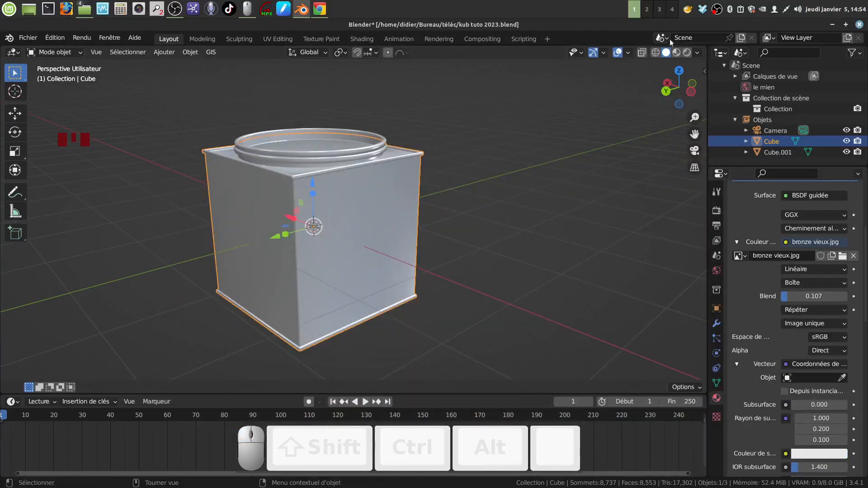
Show the 3D view in rendered shading and open a shader editor beside it with the cube's material nodes.
left_click(686, 52)
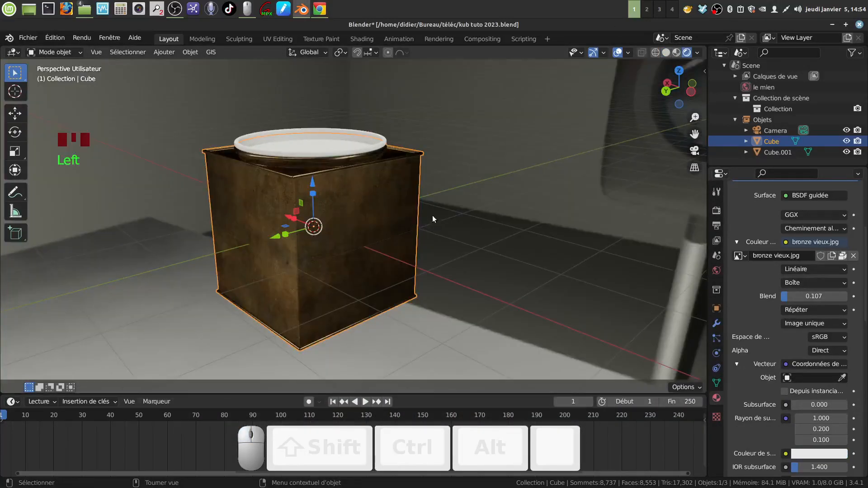
middle_click_drag(432, 215, 385, 216)
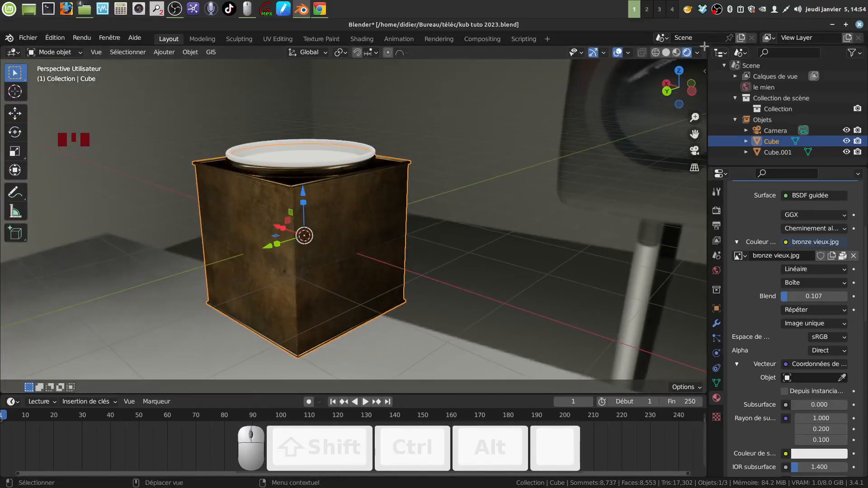
left_click_drag(704, 46, 283, 63)
left_click(297, 52)
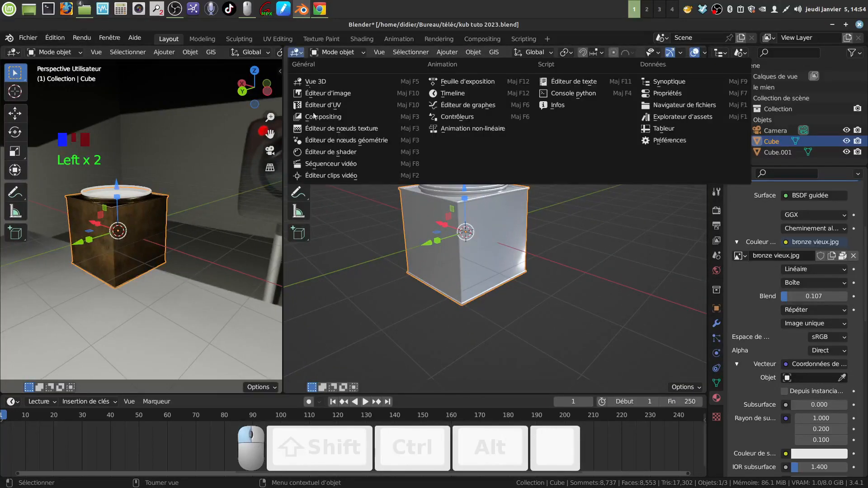
left_click(335, 151)
middle_click_drag(410, 217, 502, 145)
key("n")
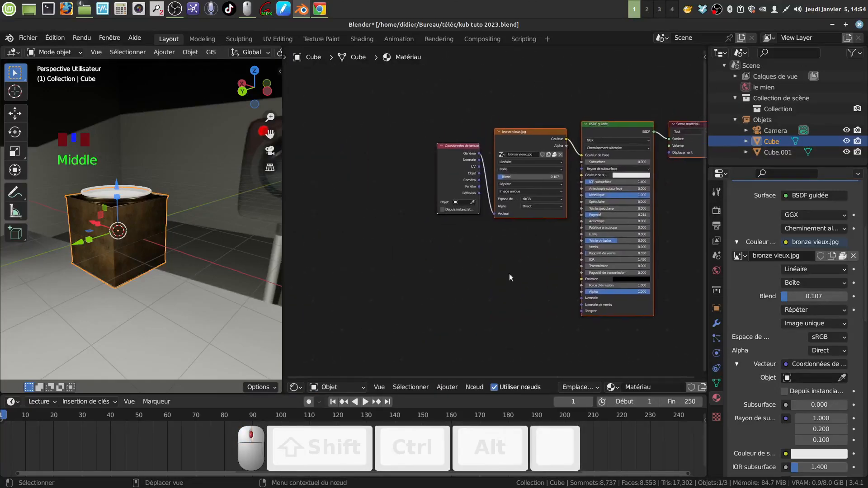
Move the texture coordinates node away and insert a Placage vector node between it and the bronze vieux.jpg image node.
left_click(439, 147)
left_click_drag(448, 162, 326, 156)
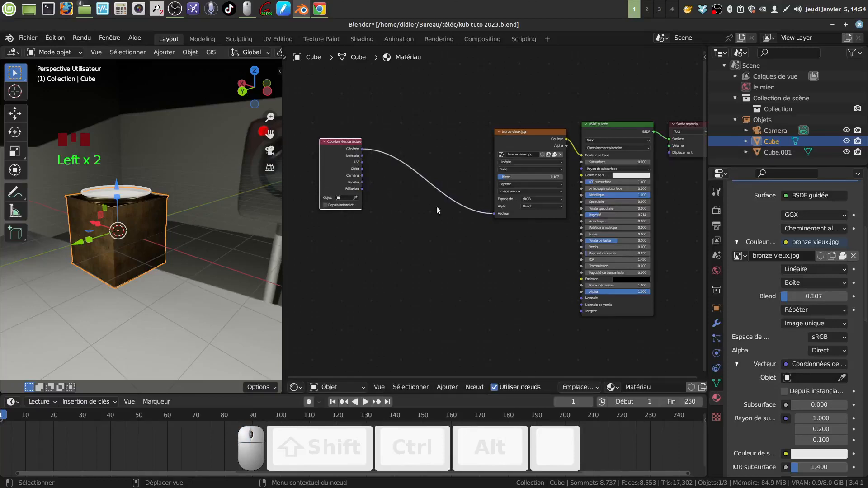
middle_click_drag(397, 185, 449, 195)
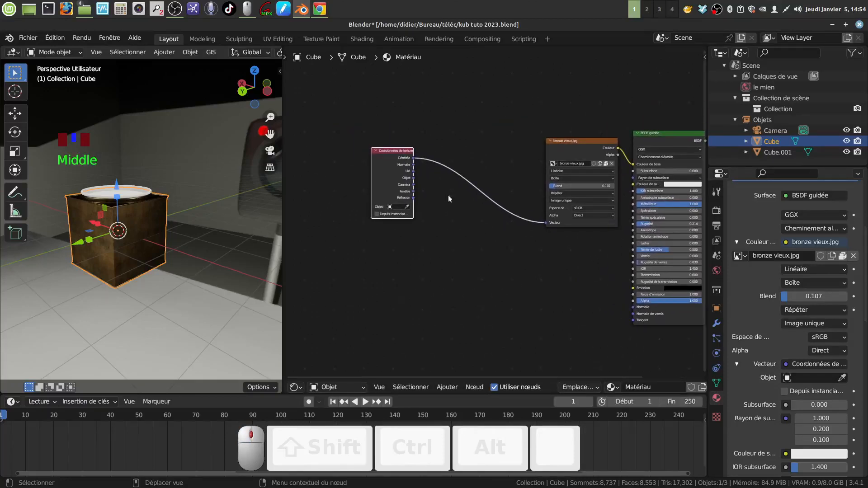
left_click(446, 387)
mouse_move(466, 305)
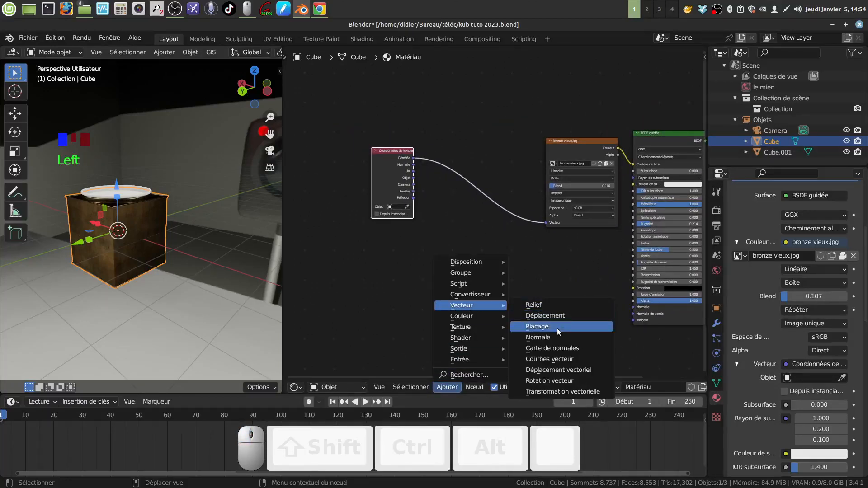
left_click(537, 327)
left_click(498, 217)
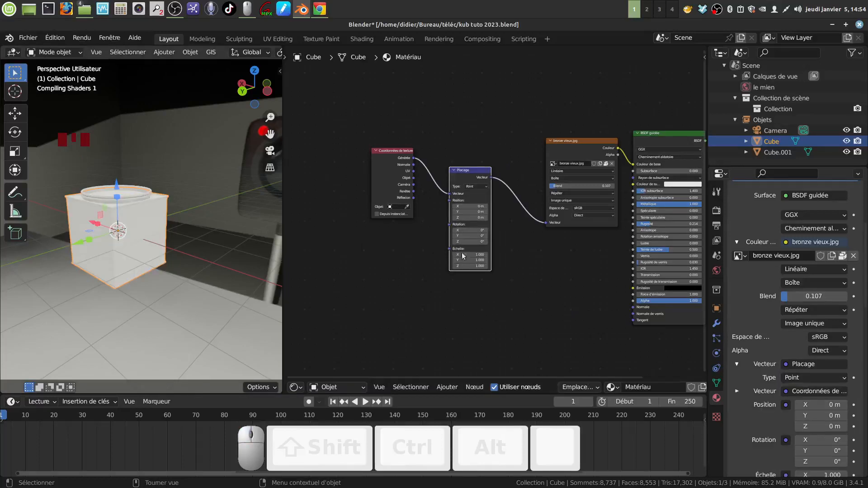
Make room in the node tree and insert a Gamma colour node between the Placage and bronze vieux.jpg nodes.
scroll(485, 290, "up", 3)
middle_click_drag(485, 289, 497, 274)
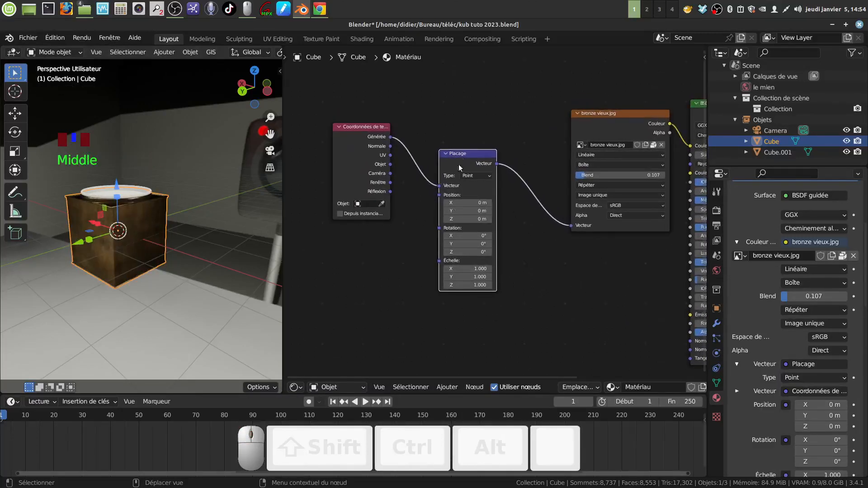
scroll(143, 225, "up", 5)
middle_click_drag(144, 254, 396, 302)
middle_click_drag(221, 205, 82, 184)
scroll(248, 185, "down", 2)
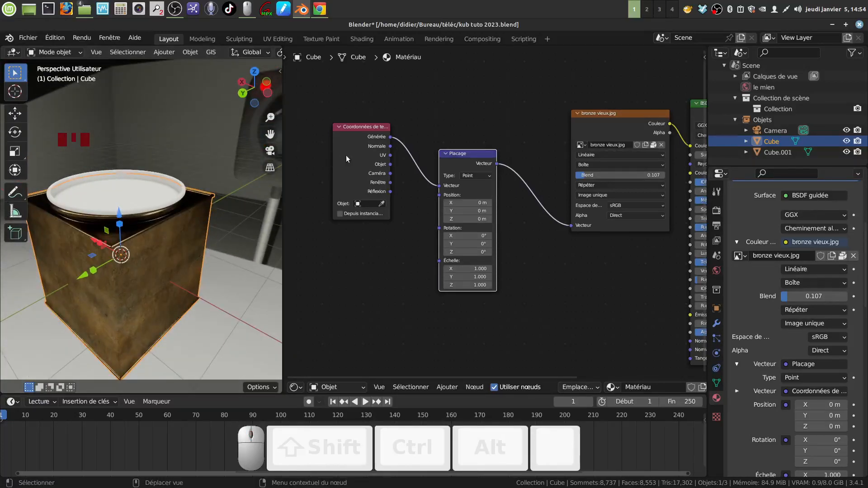
left_click_drag(346, 158, 313, 161)
left_click_drag(449, 171, 399, 162)
left_click(449, 388)
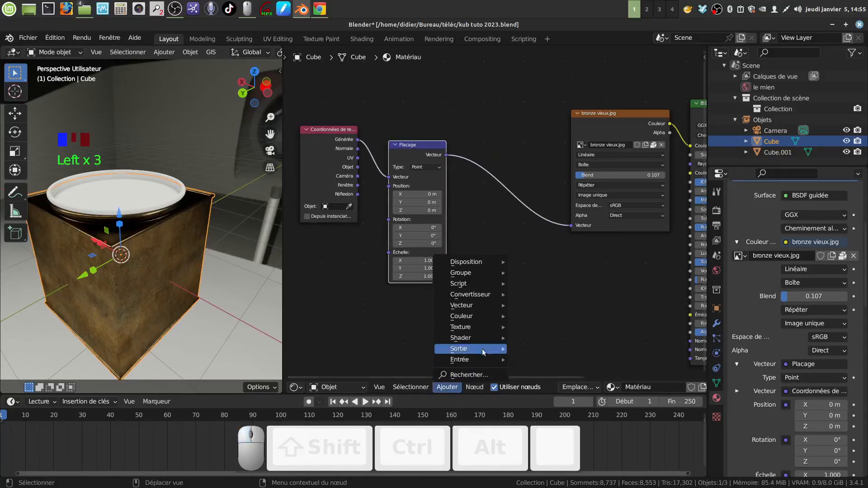
mouse_move(459, 318)
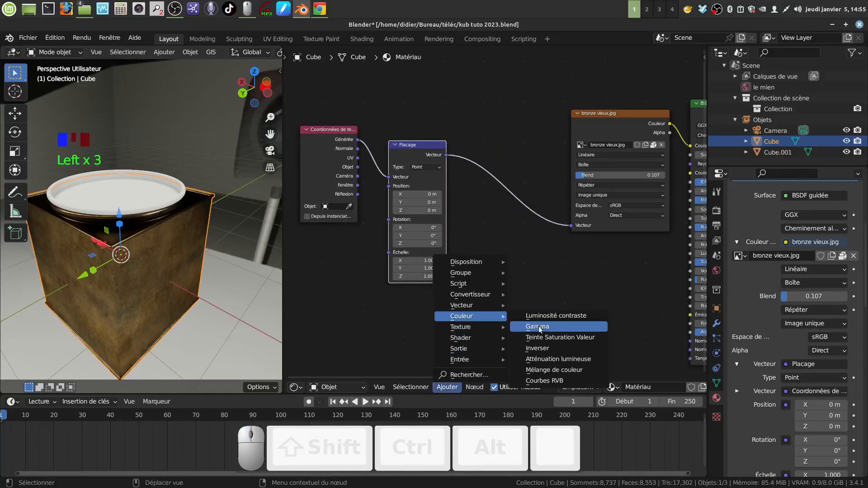
left_click(536, 331)
left_click(482, 189)
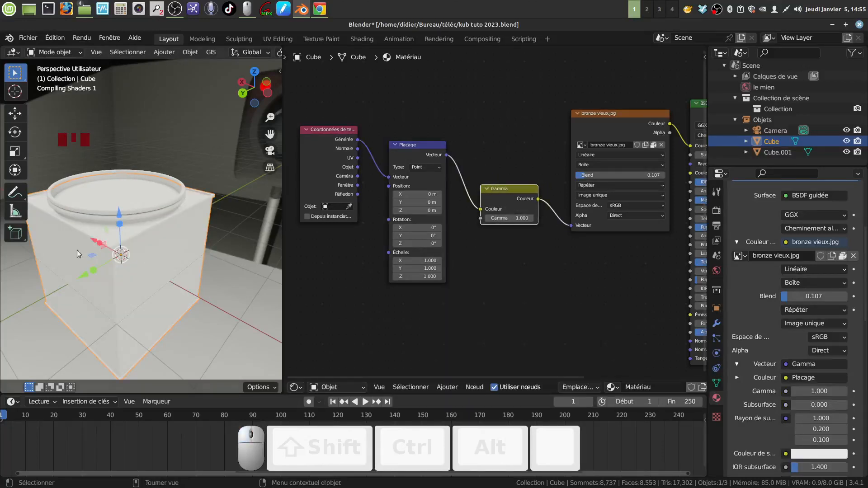
Set the Gamma node's gamma value to 1.100.
middle_click_drag(109, 253, 152, 280)
left_click(514, 219)
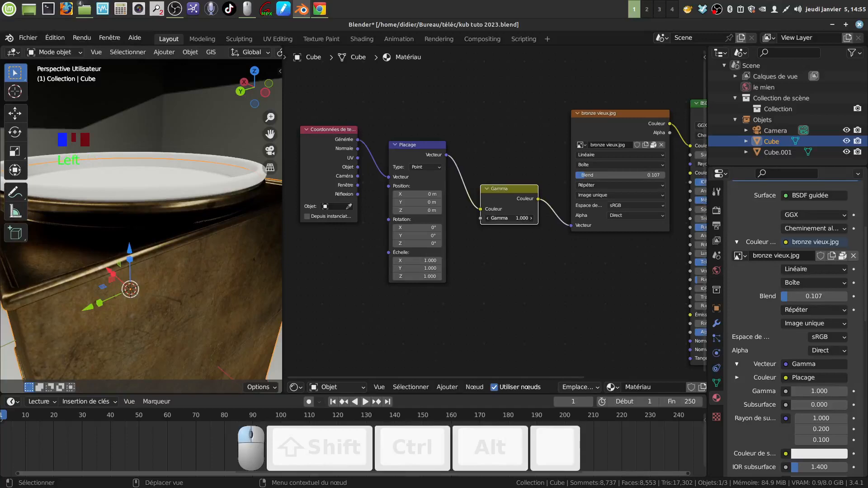
mouse_move(513, 220)
left_mouse_down()
mouse_move(497, 219)
mouse_move(519, 220)
left_mouse_up()
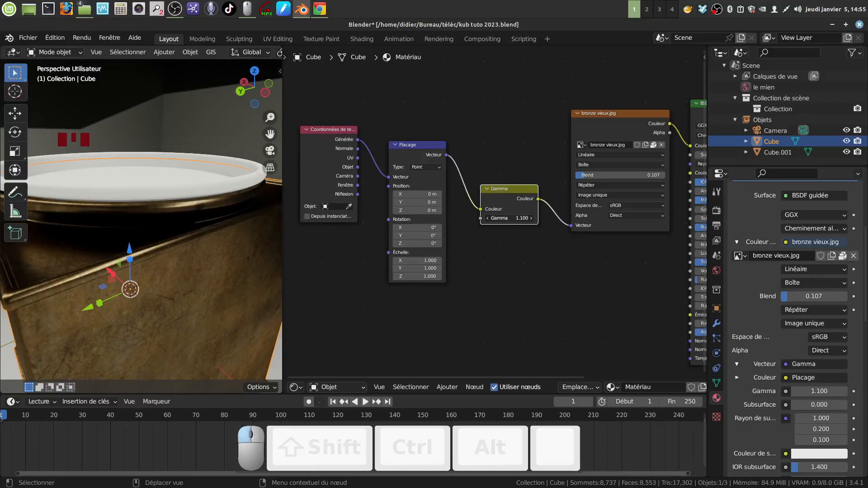
Detach the Gamma node, shift the bronze vieux.jpg node aside and insert Gamma between its colour output and the BSDF guidée base colour.
scroll(414, 188, "down", 1)
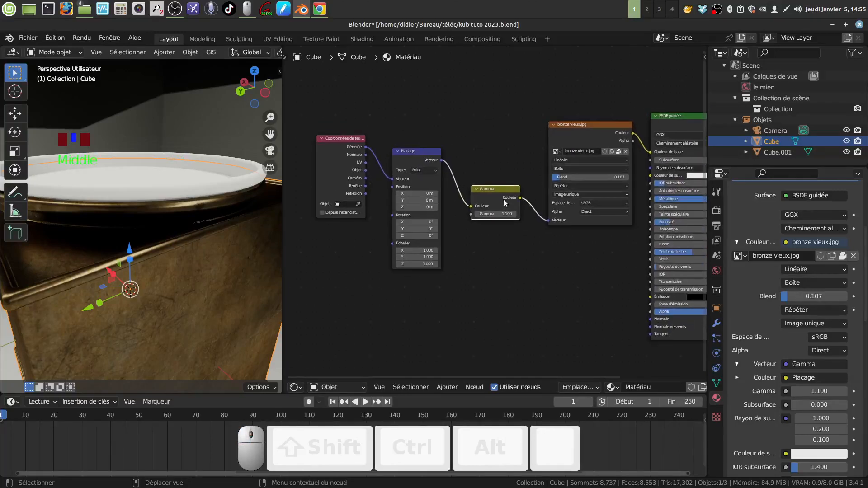
left_click_drag(497, 197, 579, 322)
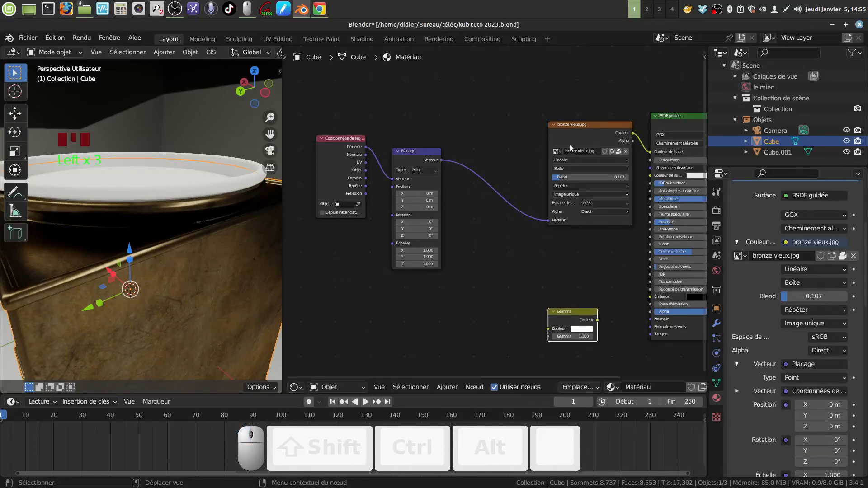
left_click_drag(574, 164, 501, 175)
left_click_drag(560, 318, 589, 152)
scroll(557, 199, "up", 4)
middle_click_drag(556, 198, 496, 228)
scroll(524, 252, "up", 3)
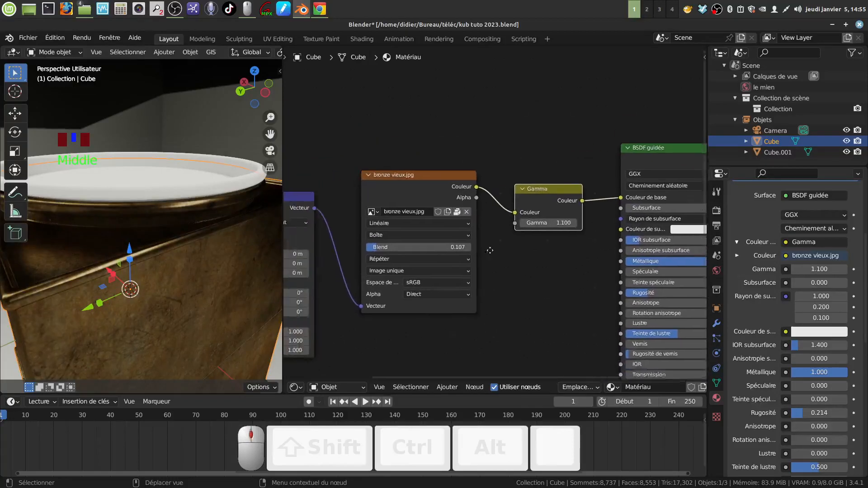
Set the Gamma node's gamma value to 0.800 and check the lighter bronze on the cube from several angles.
left_click_drag(587, 212, 567, 211)
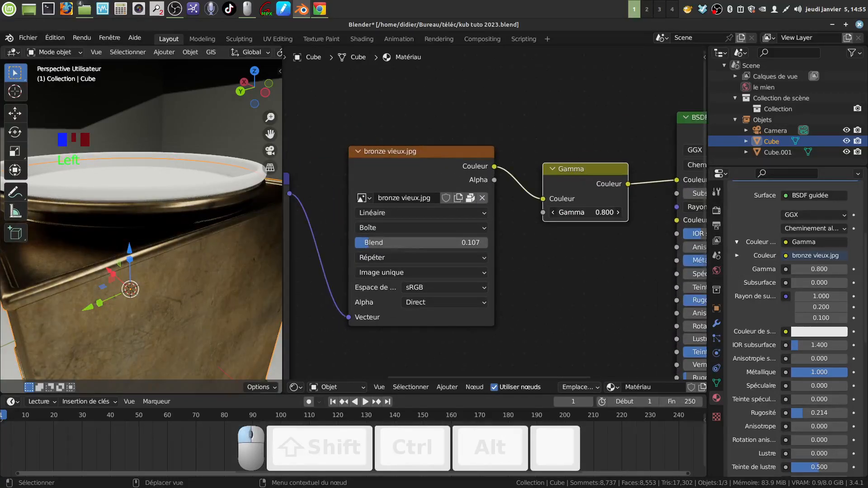
middle_click_drag(149, 208, 162, 271)
scroll(155, 277, "down", 4)
middle_click_drag(519, 265, 525, 228)
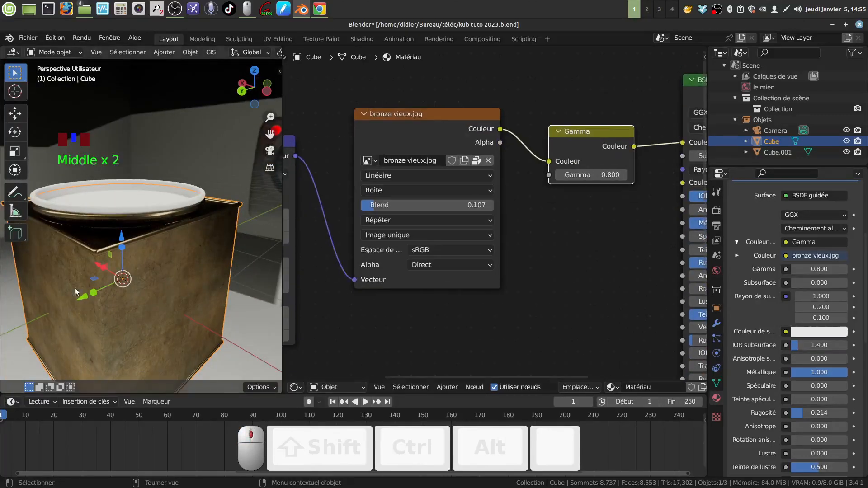
middle_click_drag(75, 288, 94, 252)
scroll(94, 252, "down", 7)
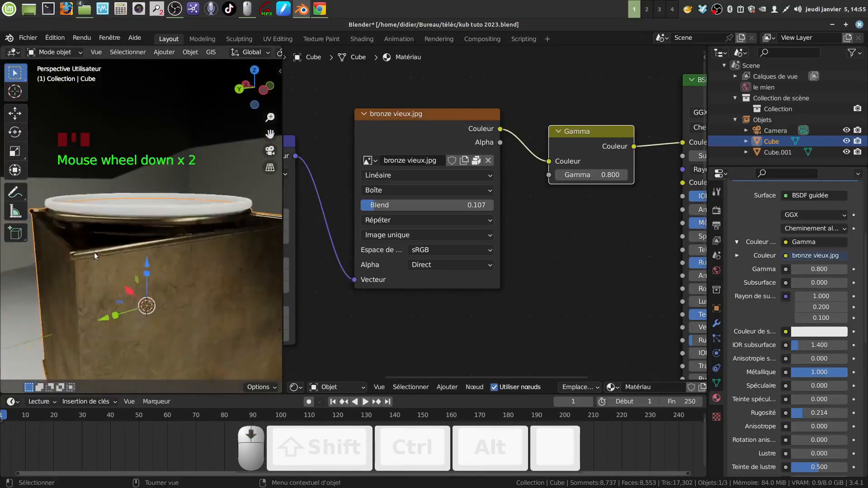
scroll(571, 284, "down", 3)
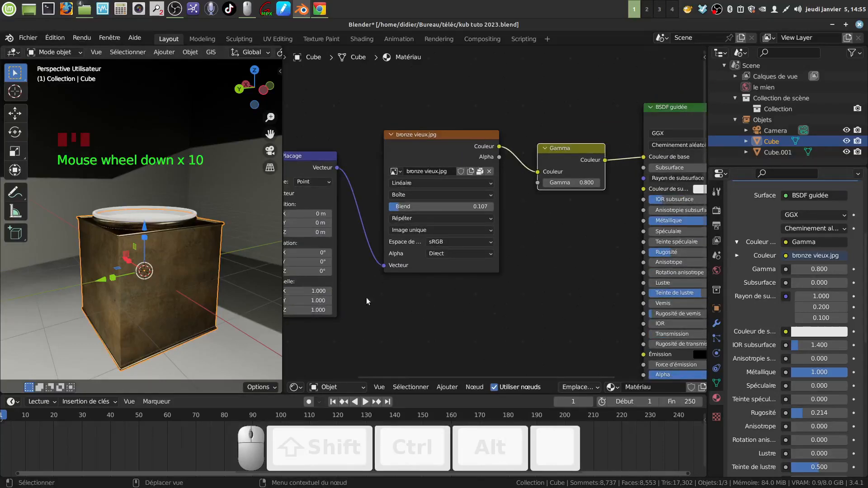
Assign the existing material Matériau to the white round collar on top of the cube.
scroll(366, 302, "down", 3)
middle_click_drag(293, 286, 305, 277)
middle_click_drag(166, 213, 161, 222)
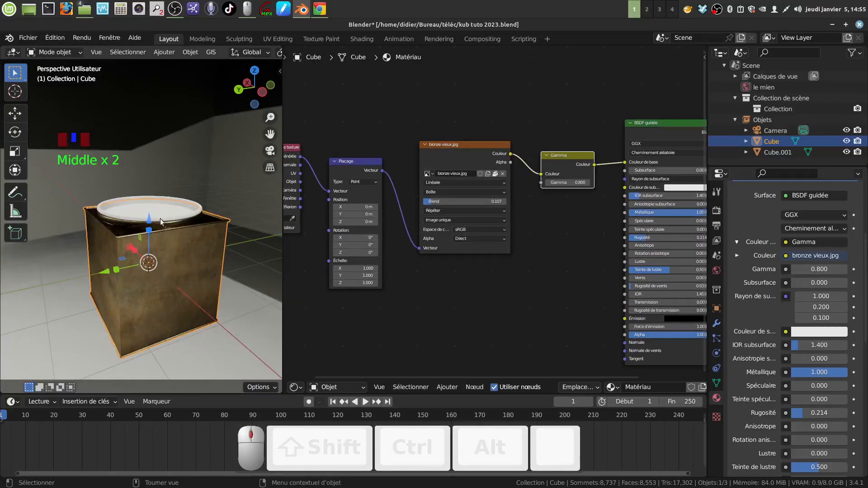
left_click(163, 220)
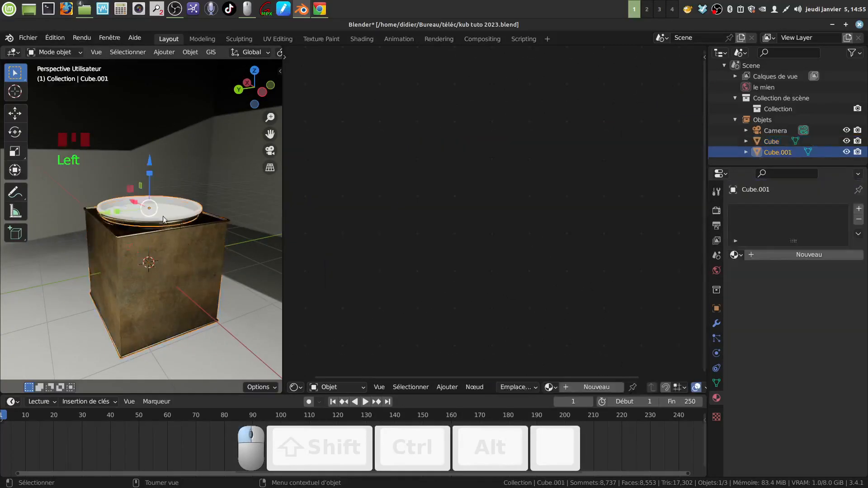
left_click(740, 253)
left_click(675, 271)
scroll(253, 208, "up", 3)
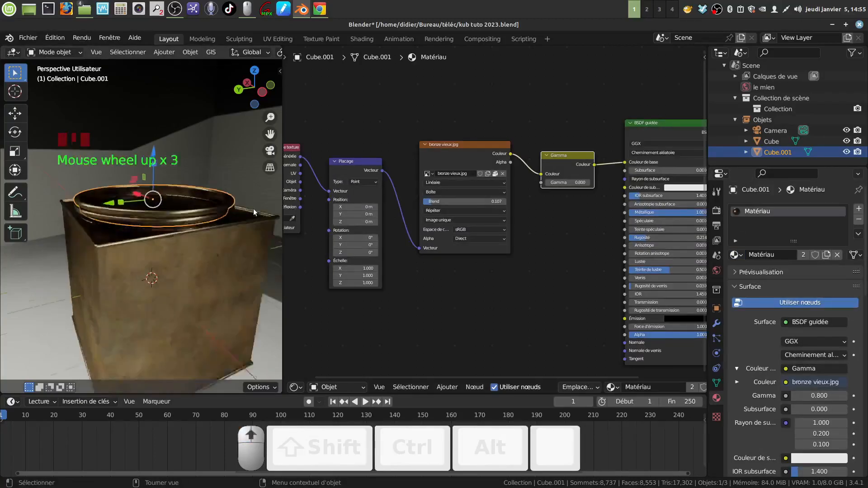
Examine the bronze texture on the round collar up close and bring the Placage node's scale values into view.
scroll(167, 231, "up", 3)
mouse_move(167, 231)
middle_mouse_down()
mouse_move(196, 178)
mouse_move(153, 242)
mouse_move(161, 182)
middle_mouse_up()
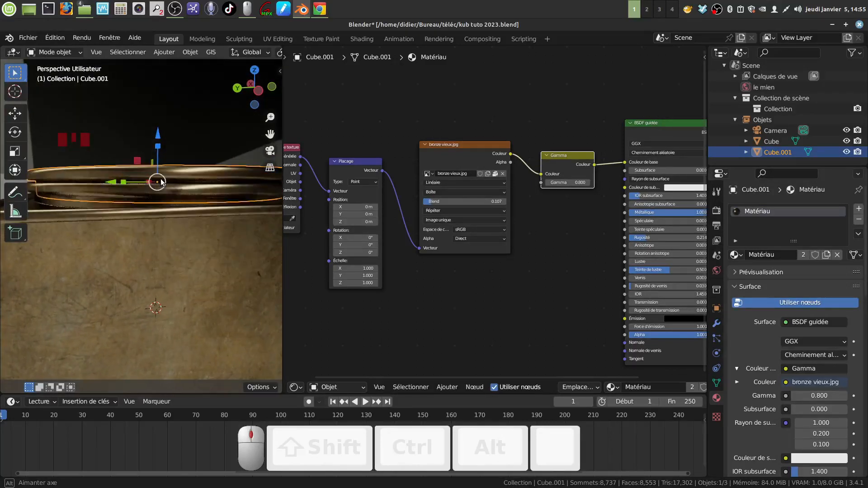
scroll(566, 298, "up", 3)
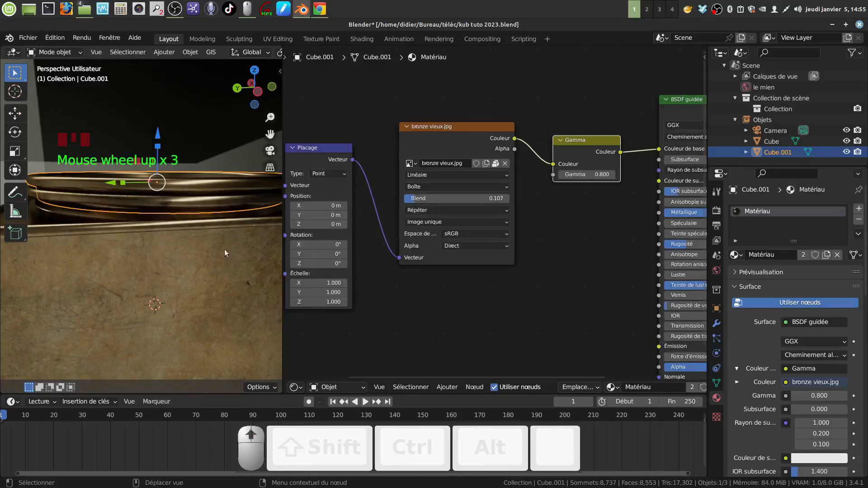
scroll(90, 192, "up", 2)
middle_click_drag(139, 181, 146, 182)
middle_click_drag(445, 280, 568, 262)
scroll(459, 316, "up", 2)
middle_click_drag(152, 178, 194, 201)
scroll(168, 199, "up", 2)
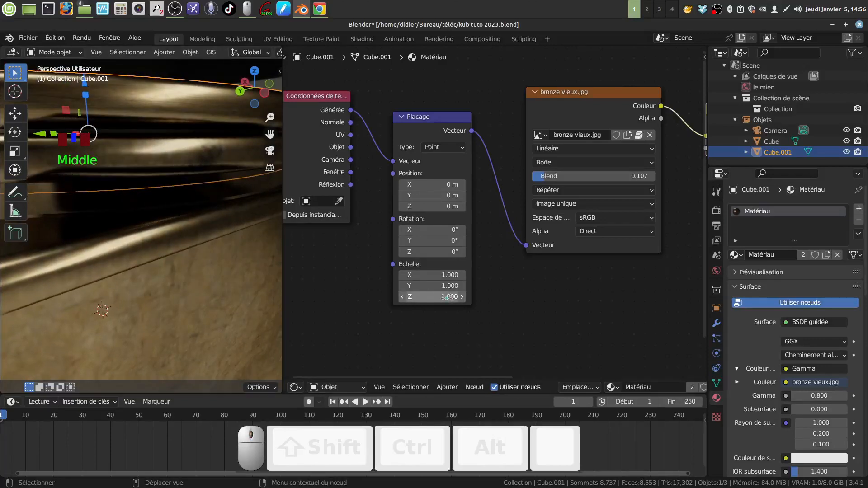
Try a Z scale of 0.400 in the shared material's Placage node and undo it.
middle_click_drag(222, 128, 183, 131)
scroll(179, 164, "up", 2)
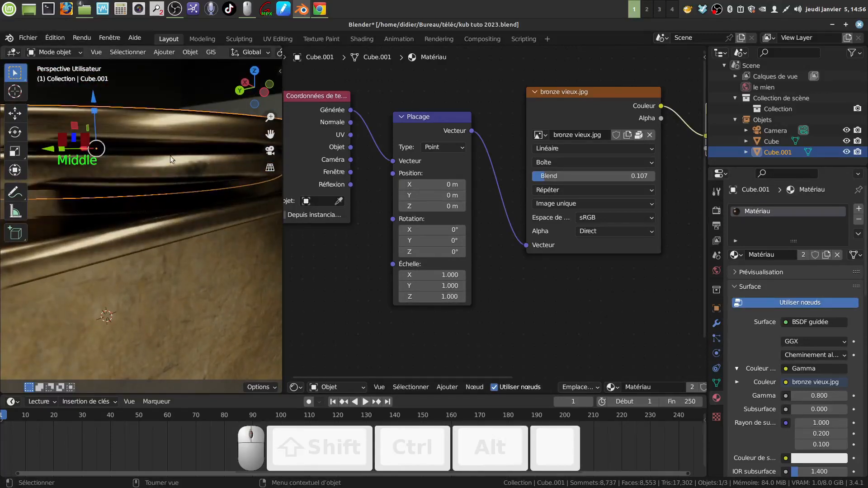
mouse_move(444, 296)
left_mouse_down()
mouse_move(425, 297)
mouse_move(452, 297)
left_mouse_up()
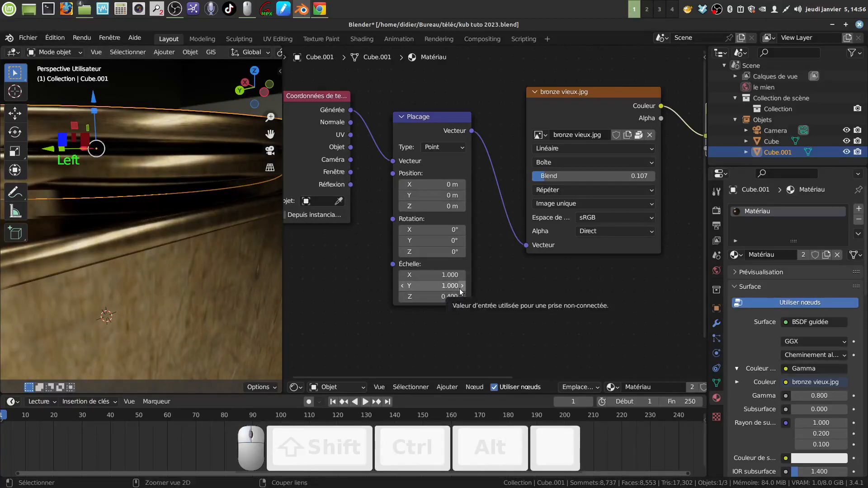
key("ctrl+z")
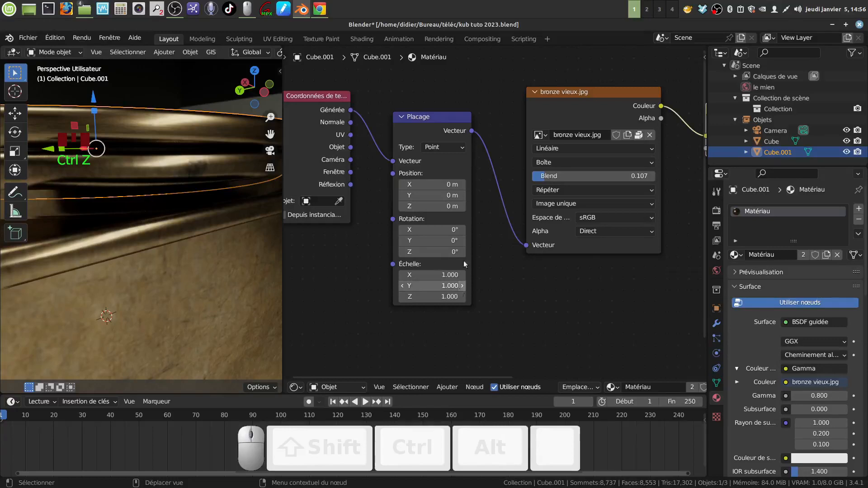
Make the collar's material an independent copy so it no longer shares settings with the cube.
scroll(520, 217, "down", 3)
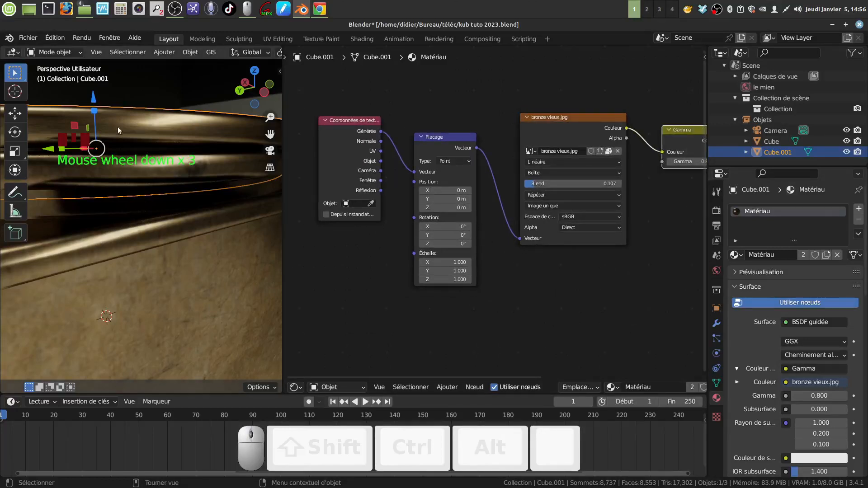
left_click(118, 130)
left_click(827, 255)
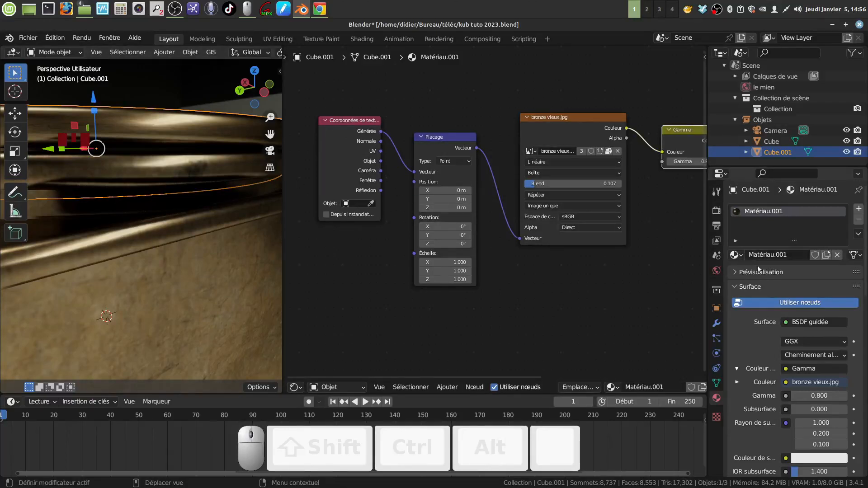
Set the Placage node's Z scale to 0.300 in the collar's own material.
middle_click_drag(208, 164, 209, 172)
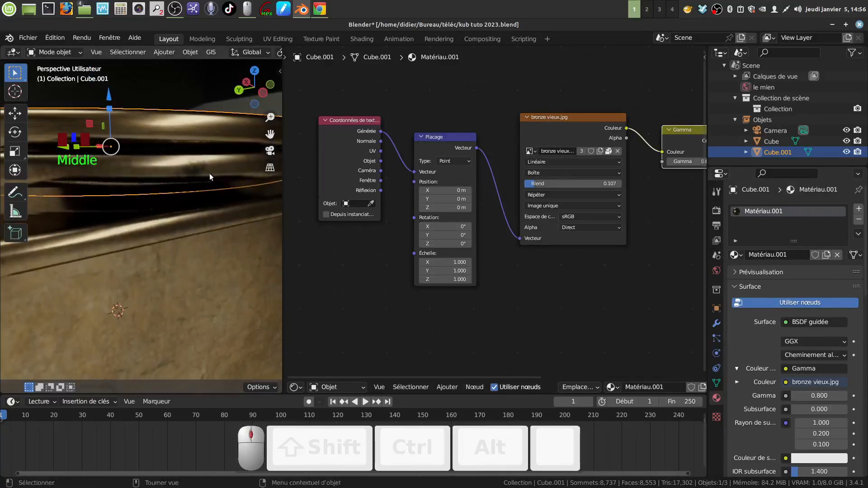
scroll(210, 176, "up", 1)
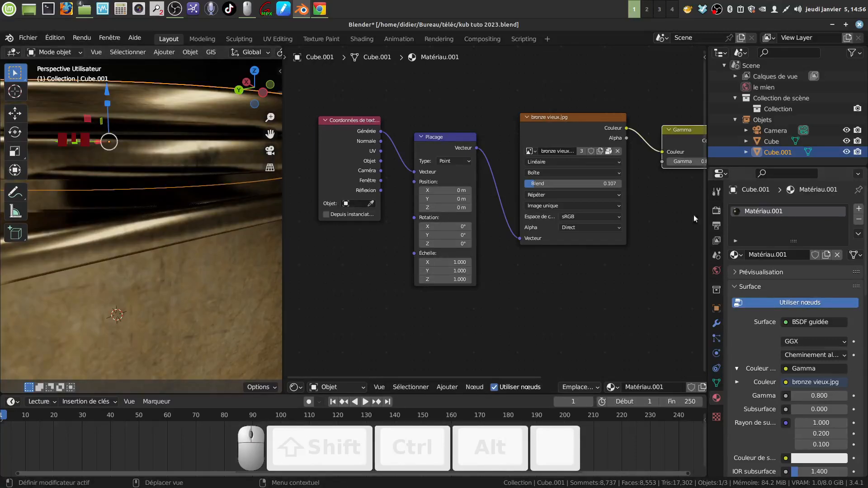
left_click(445, 279)
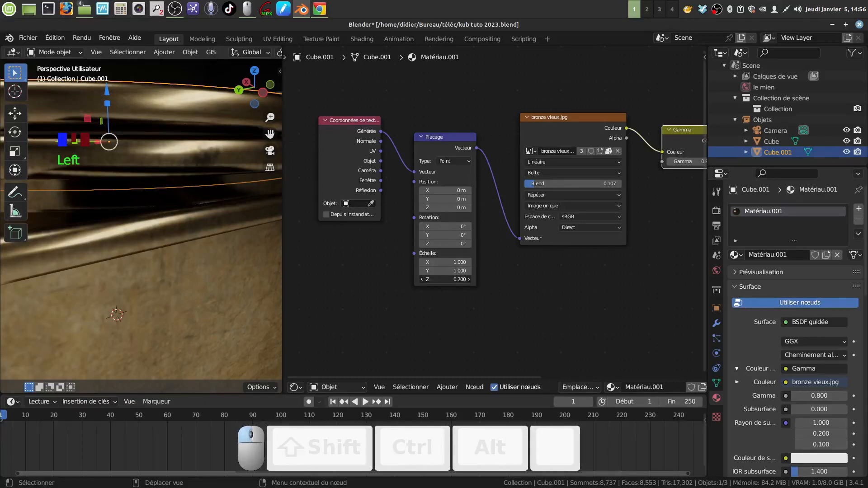
mouse_move(445, 279)
left_mouse_down()
mouse_move(422, 280)
mouse_move(437, 279)
left_mouse_up()
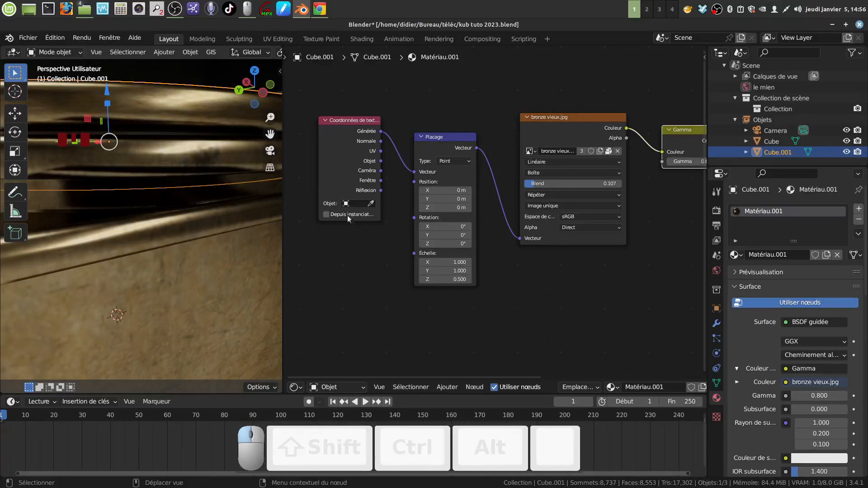
left_click(421, 280)
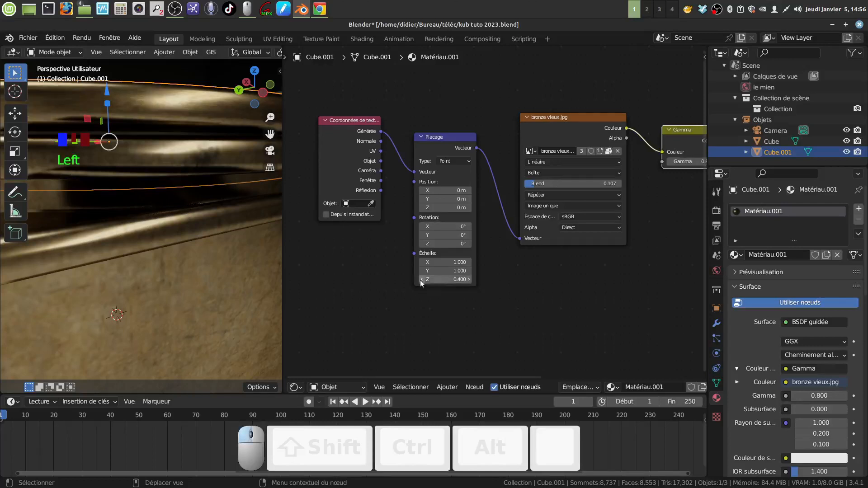
left_click(420, 279)
Inspect the bronze texture on the collar and the cube's side walls from several angles.
middle_click_drag(253, 156, 244, 189)
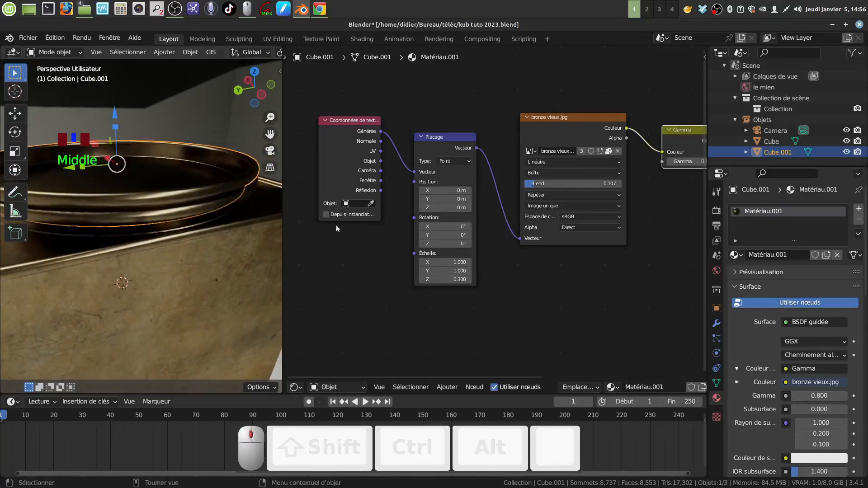
scroll(335, 224, "down", 2)
middle_click_drag(418, 222, 421, 226)
middle_click_drag(158, 289, 167, 220)
middle_click_drag(378, 250, 368, 255)
scroll(343, 258, "down", 3)
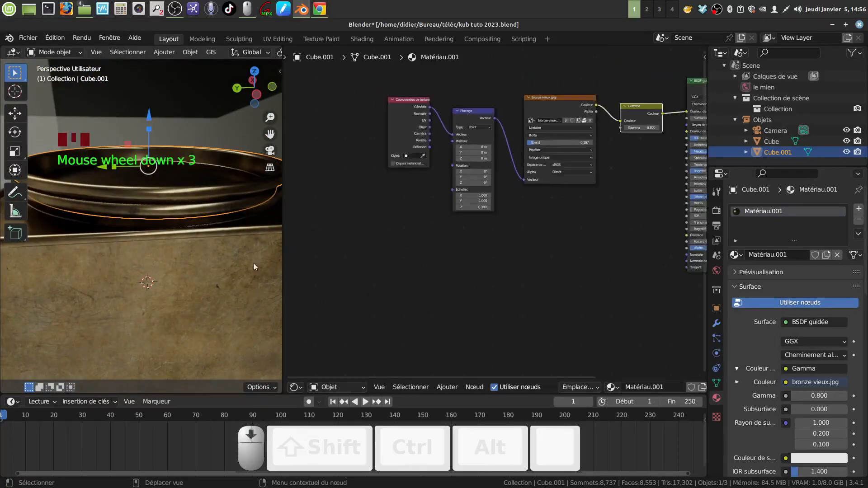
scroll(226, 263, "down", 3)
middle_click_drag(208, 261, 178, 151)
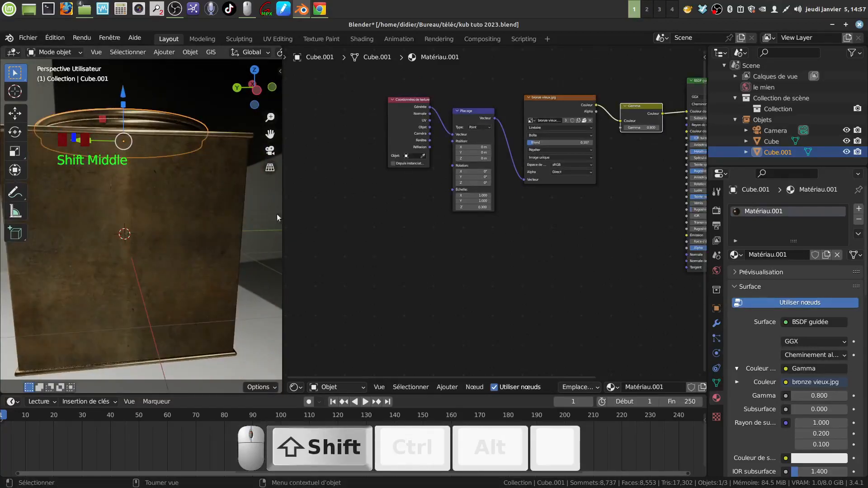
left_click_drag(284, 212, 285, 212)
middle_click_drag(266, 213, 88, 211)
scroll(90, 213, "down", 2)
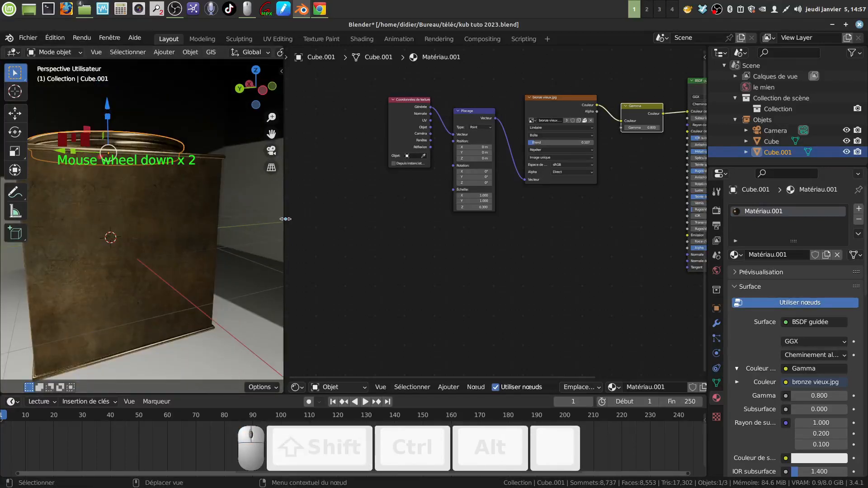
Widen the 3D view and put the cube body in edit mode with face selection.
left_click_drag(286, 212, 317, 213)
middle_click_drag(161, 242, 140, 236, "shift")
key("Tab")
left_click(113, 52)
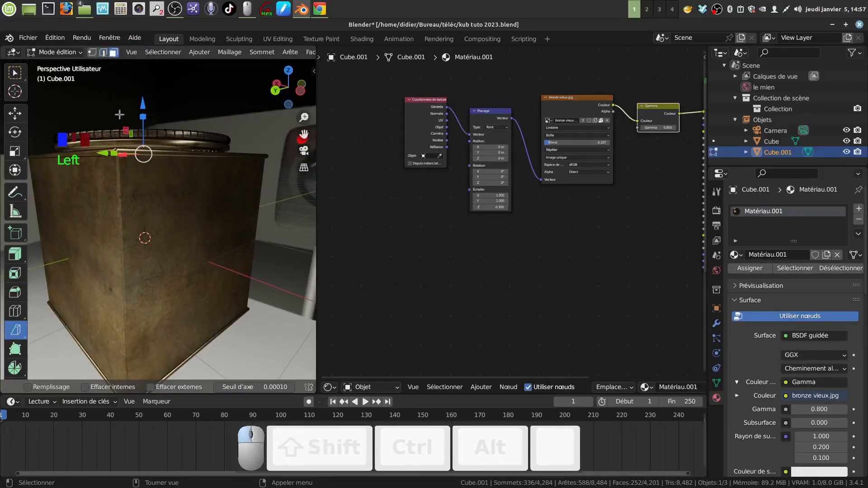
key("Tab")
left_click(145, 237)
key("Tab")
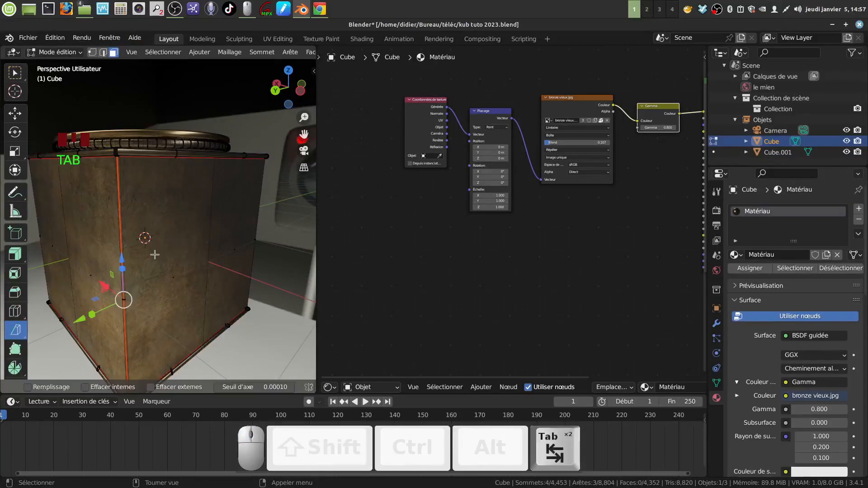
Select the face loop running around the cube's side walls and grow the selection by one step.
middle_click_drag(151, 252, 199, 249)
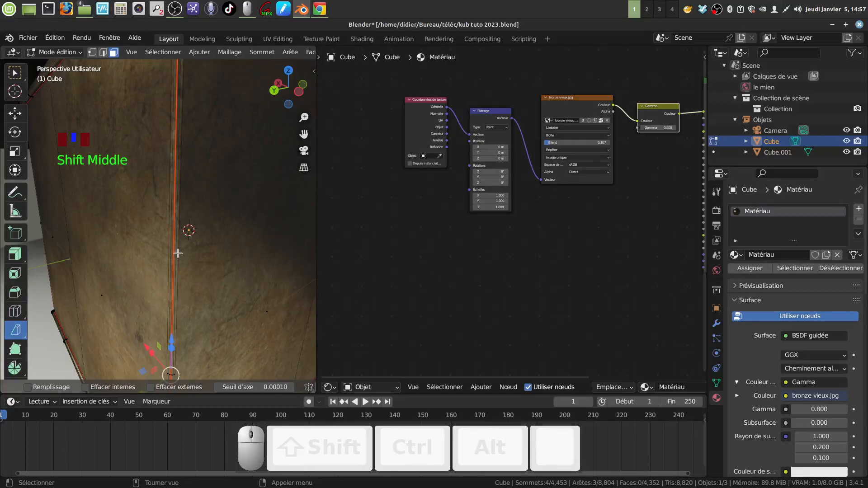
left_click(188, 228, "alt")
middle_click_drag(188, 228, 150, 139, "shift")
scroll(193, 238, "up", 3)
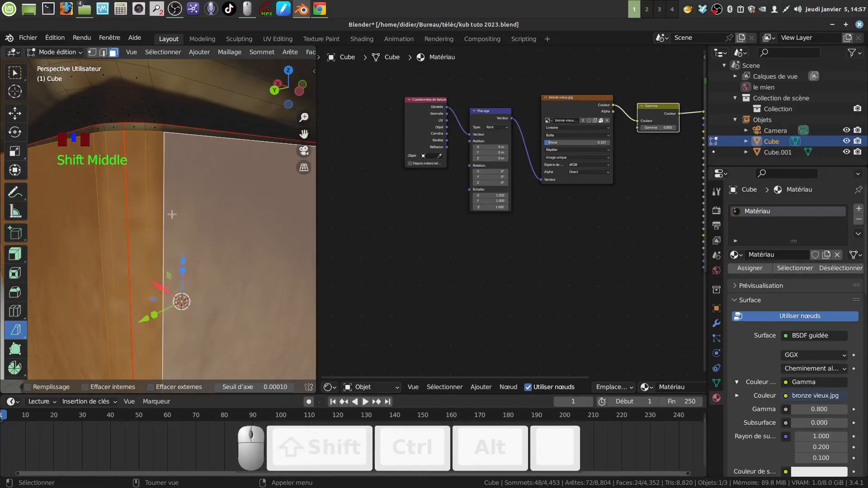
key("ctrl")
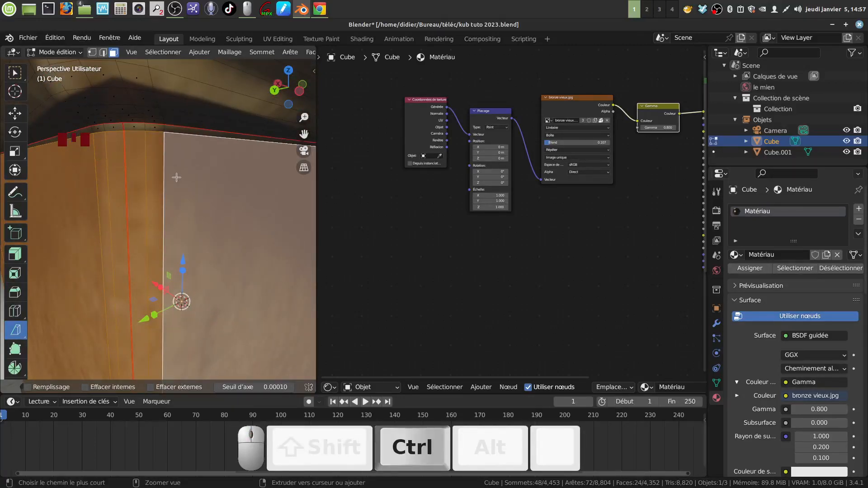
key("ctrl+KP_Add")
scroll(177, 177, "down", 8)
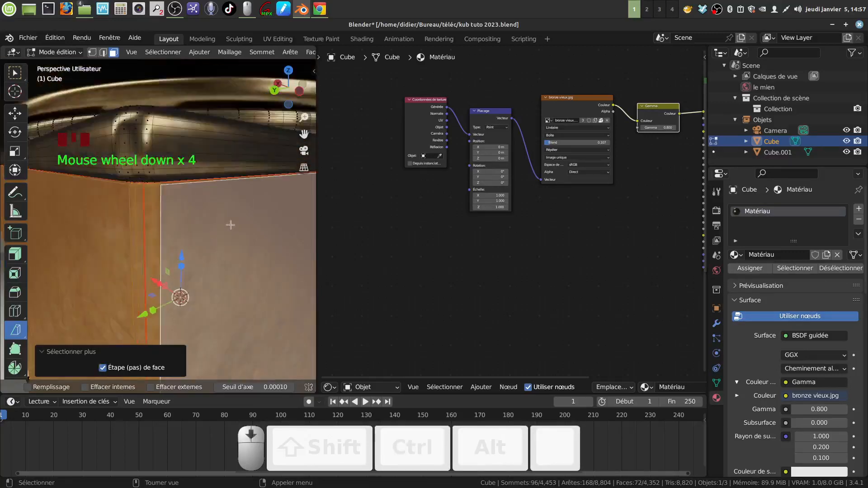
Add a second material slot to the cube and create a new material in it.
scroll(248, 275, "down", 3)
scroll(427, 301, "down", 2)
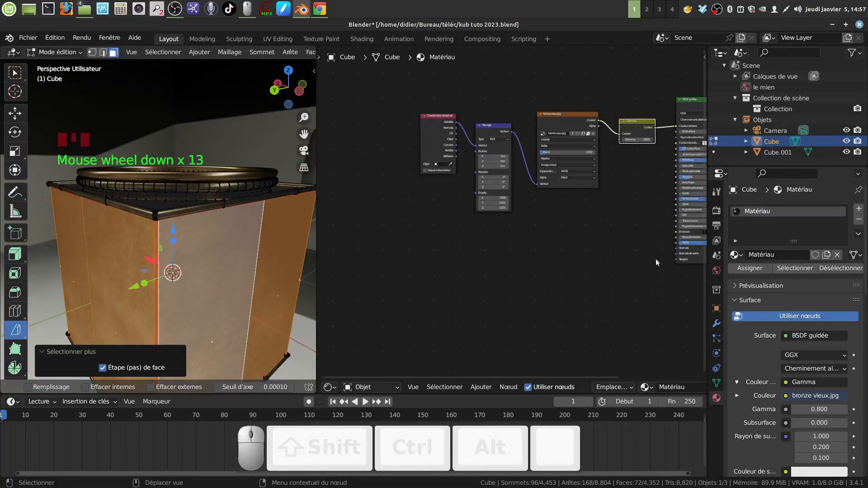
left_click(858, 210)
left_click(779, 276)
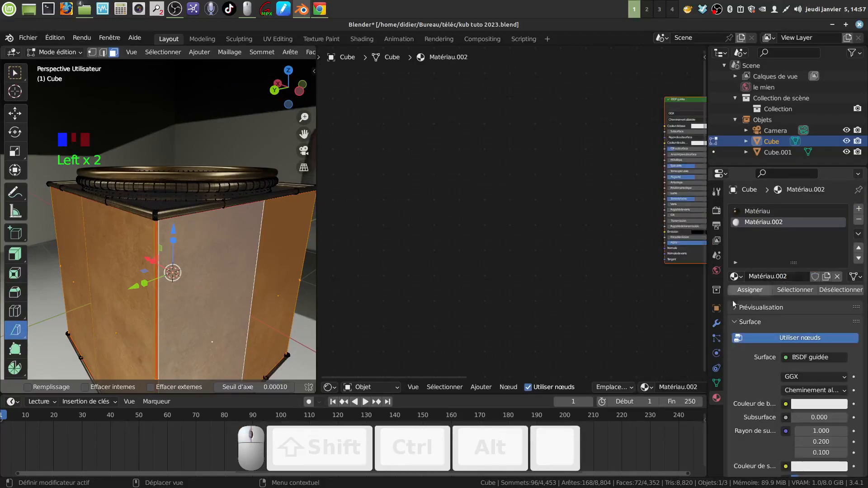
Feed the new material's base colour from an Image Texture and assign the material to the selected side faces.
scroll(764, 348, "down", 4)
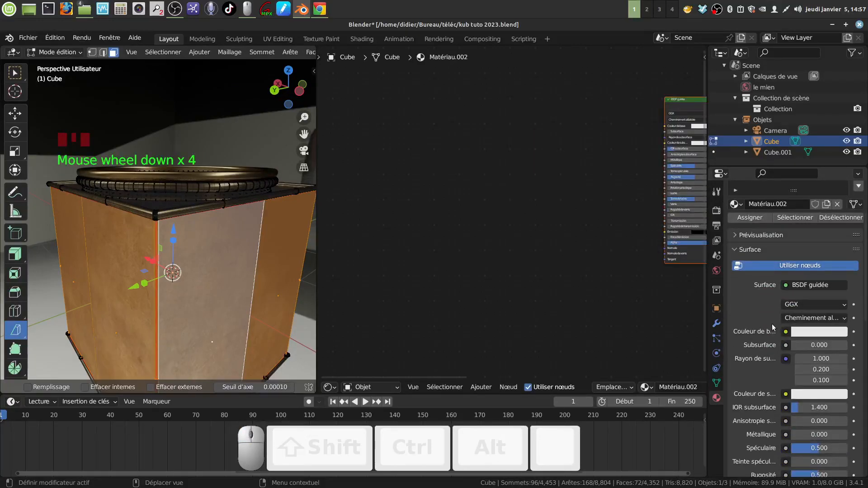
left_click(787, 333)
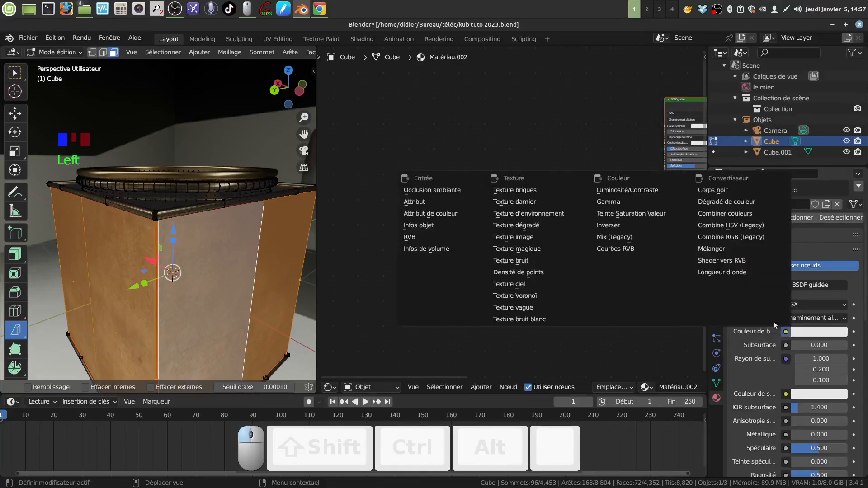
left_click(538, 241)
scroll(775, 350, "down", 5)
scroll(765, 301, "up", 10)
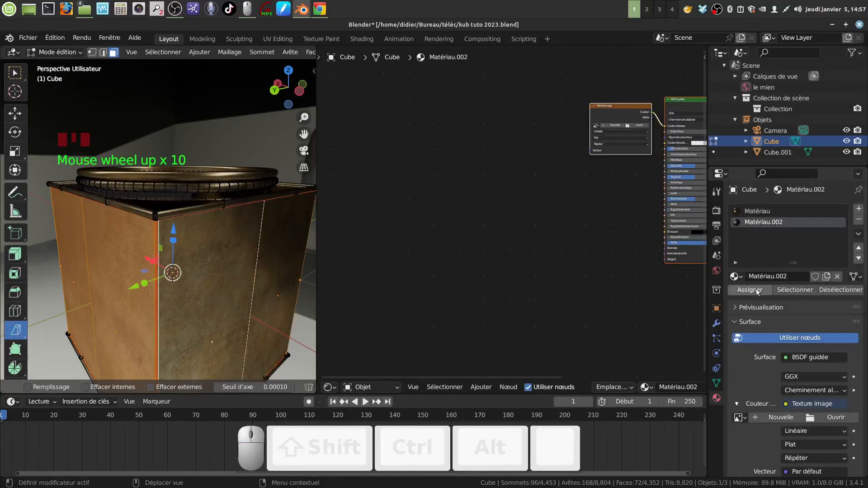
left_click(753, 291)
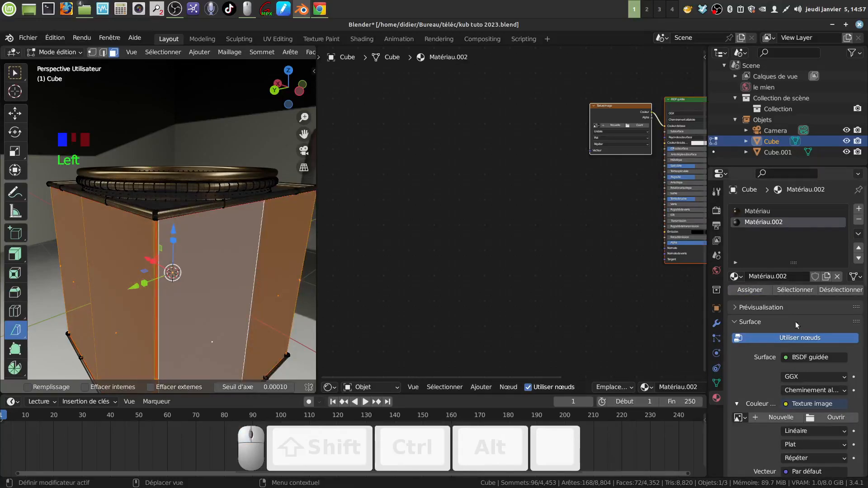
Lower the new material's specular value to 0.079.
scroll(787, 319, "down", 4)
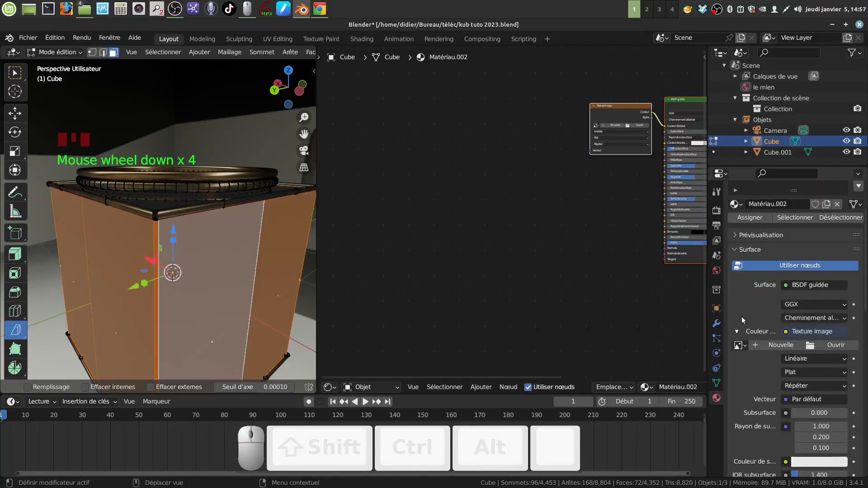
scroll(759, 306, "down", 2)
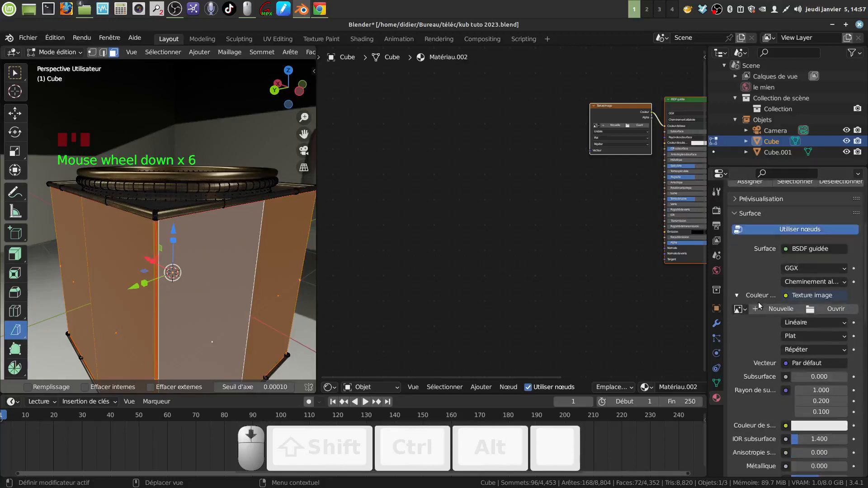
scroll(758, 321, "down", 2)
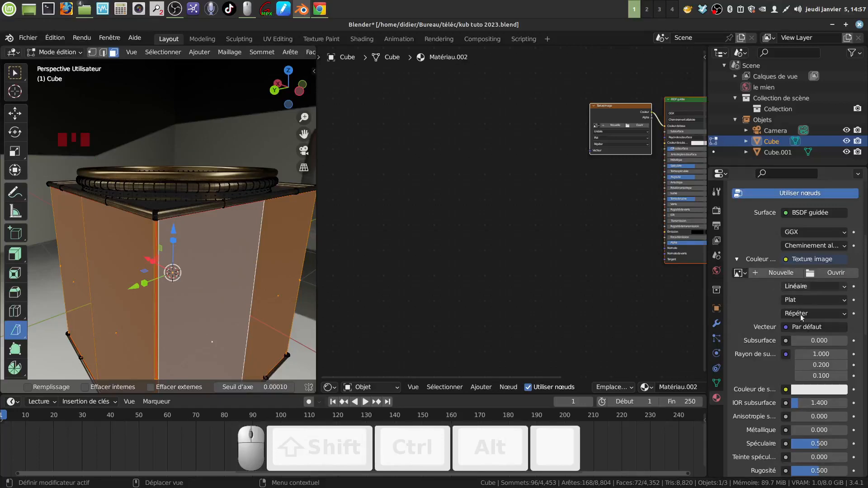
scroll(766, 377, "down", 2)
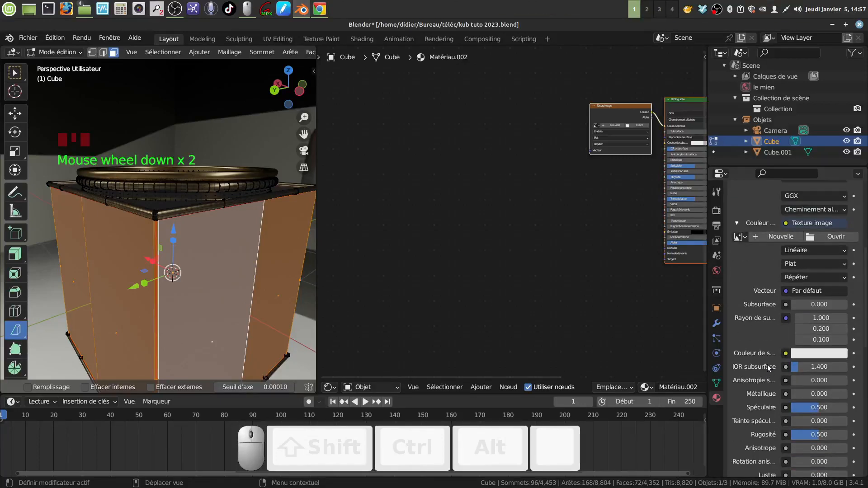
scroll(775, 381, "down", 1)
left_click_drag(818, 389, 791, 393)
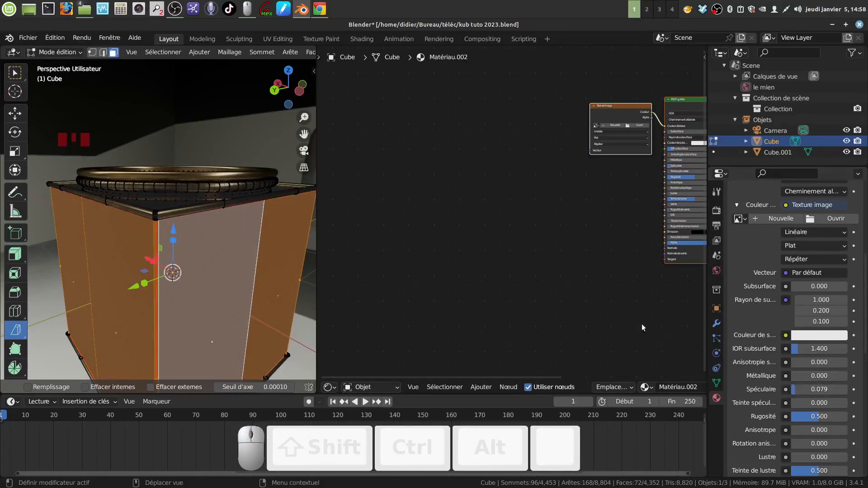
scroll(791, 307, "up", 9)
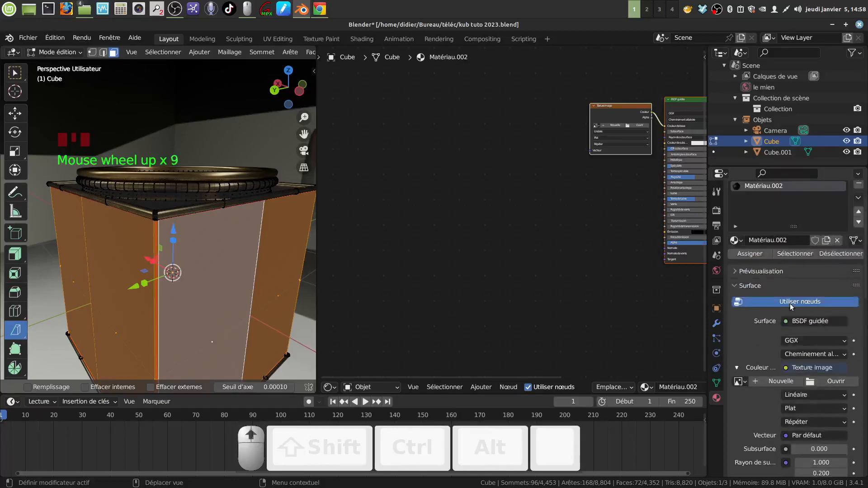
scroll(791, 306, "up", 4)
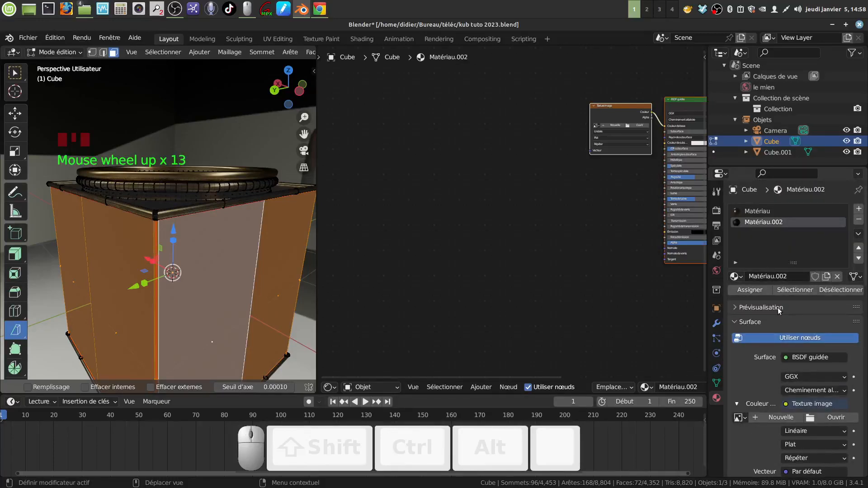
Start opening an image for the base colour texture and browse to the blender 2019 folder in Bureau.
scroll(778, 309, "down", 3)
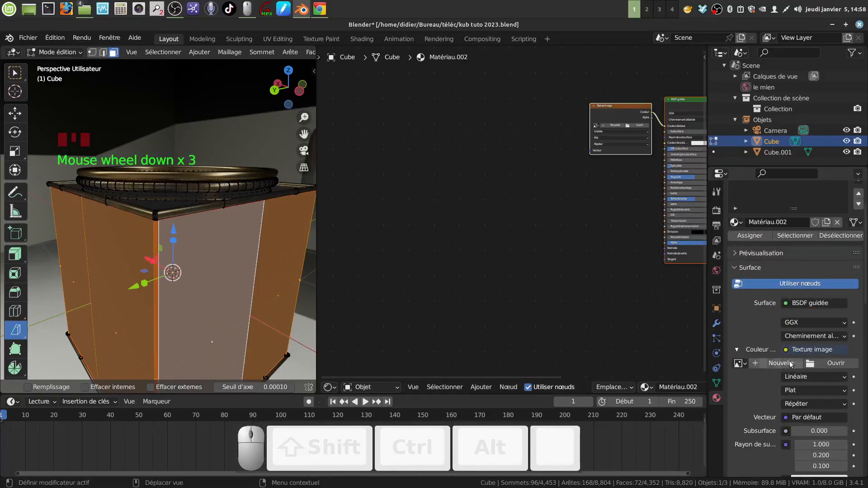
left_click(811, 364)
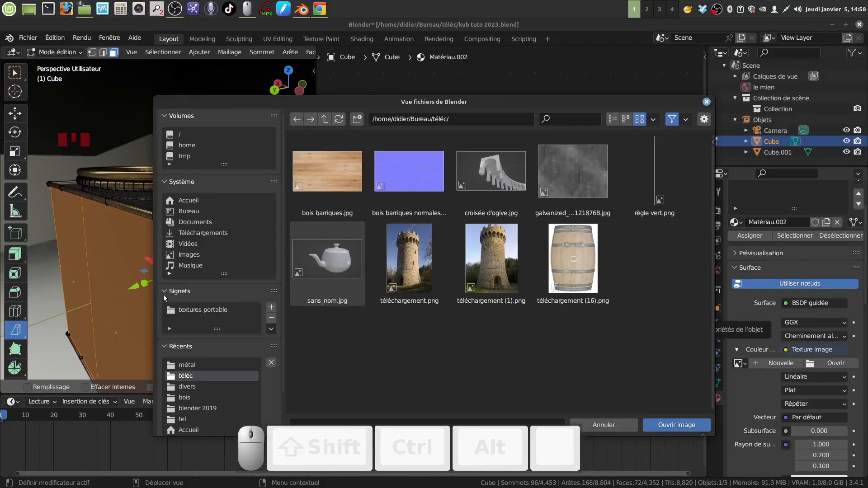
left_click(191, 211)
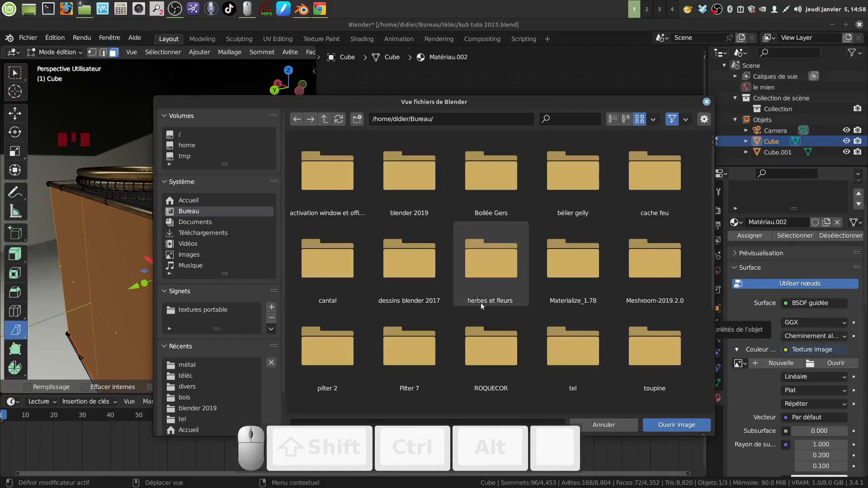
scroll(569, 289, "down", 3)
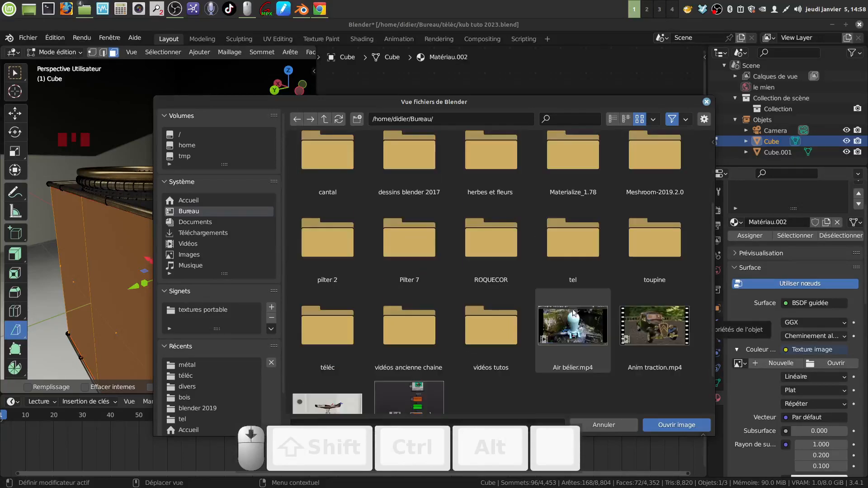
scroll(451, 305, "up", 1)
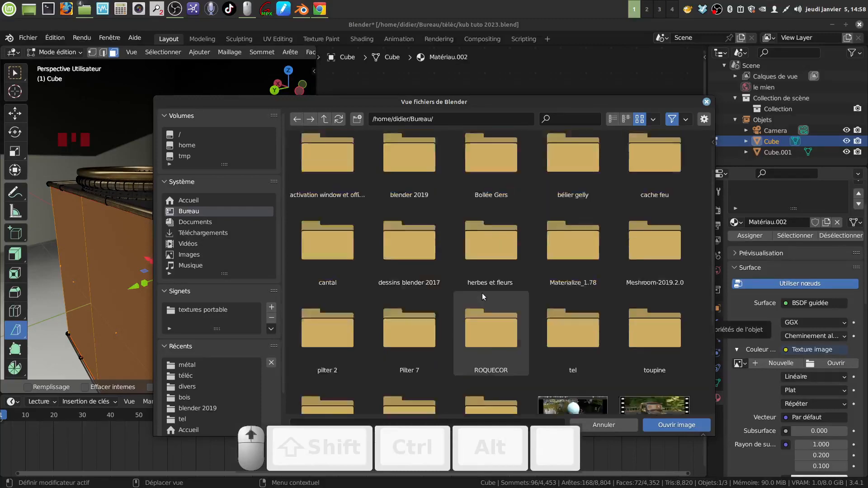
scroll(482, 293, "up", 2)
left_click(413, 175)
double_click(412, 175)
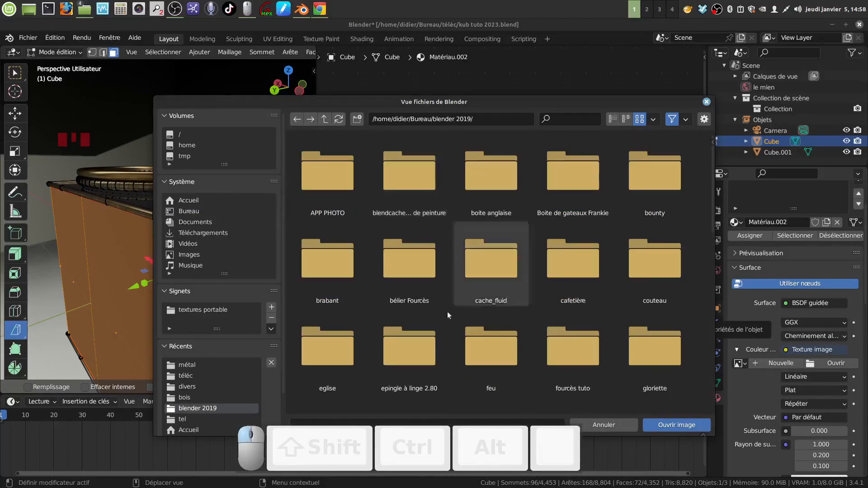
Load ensemble.png from the kub folder as the side faces' base colour image.
scroll(447, 317, "down", 1)
scroll(441, 306, "down", 1)
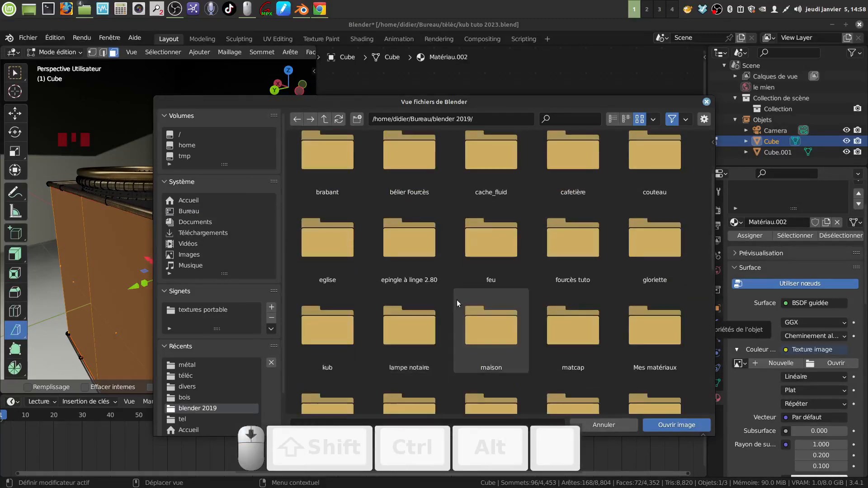
scroll(452, 301, "down", 1)
double_click(340, 296)
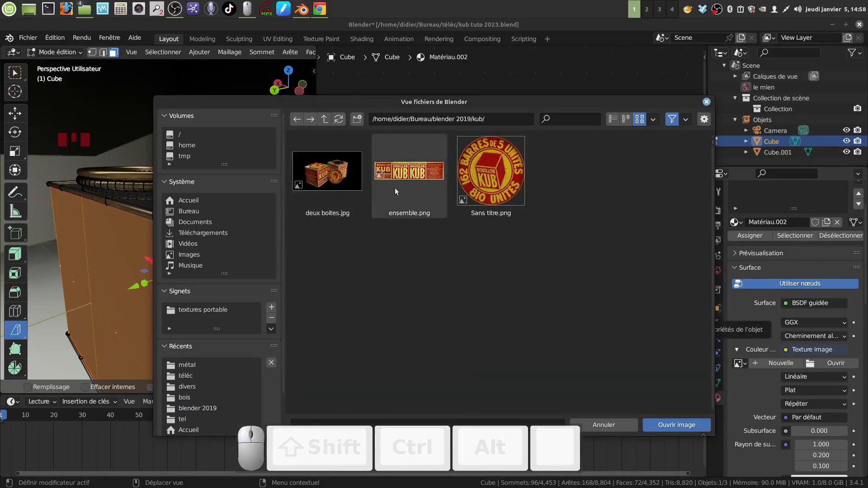
left_click(414, 176)
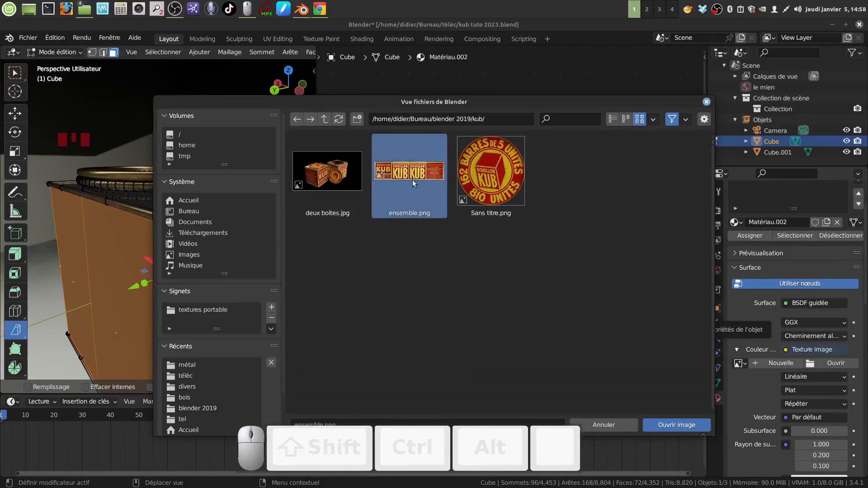
left_click(656, 425)
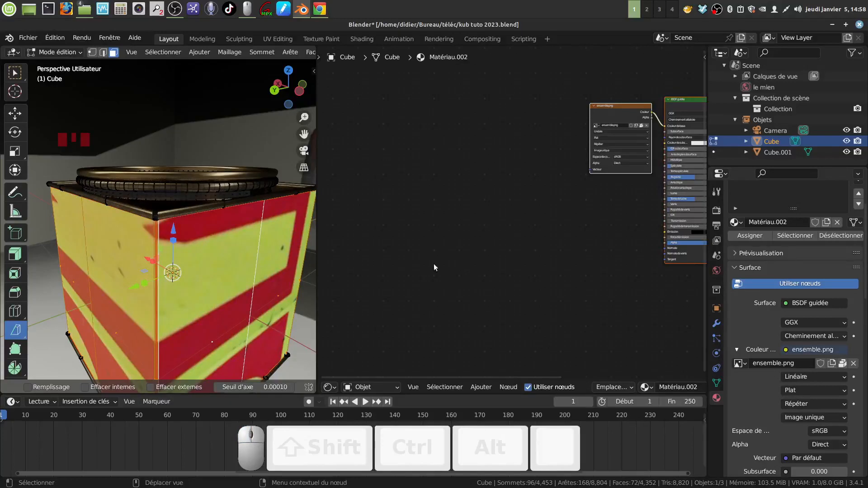
Replace the node editor with the UV editor to show the side faces' layout over the label image.
middle_click_drag(433, 264, 433, 263)
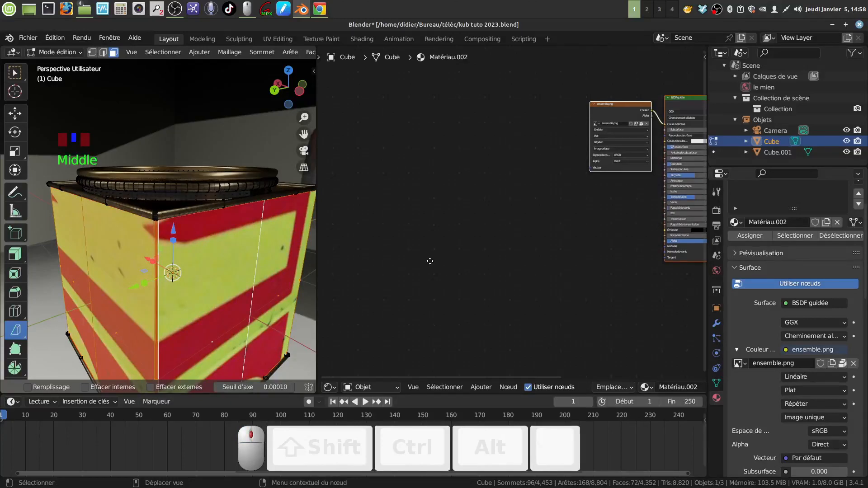
left_click(334, 387)
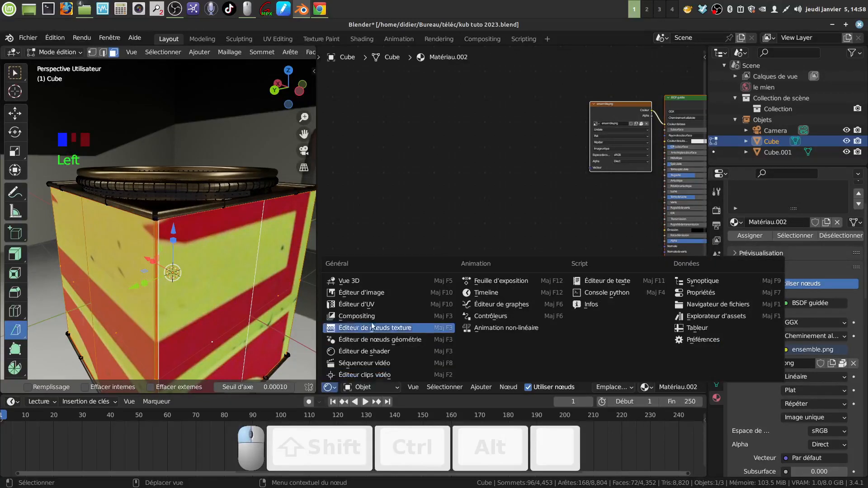
left_click(389, 303)
scroll(559, 260, "down", 4)
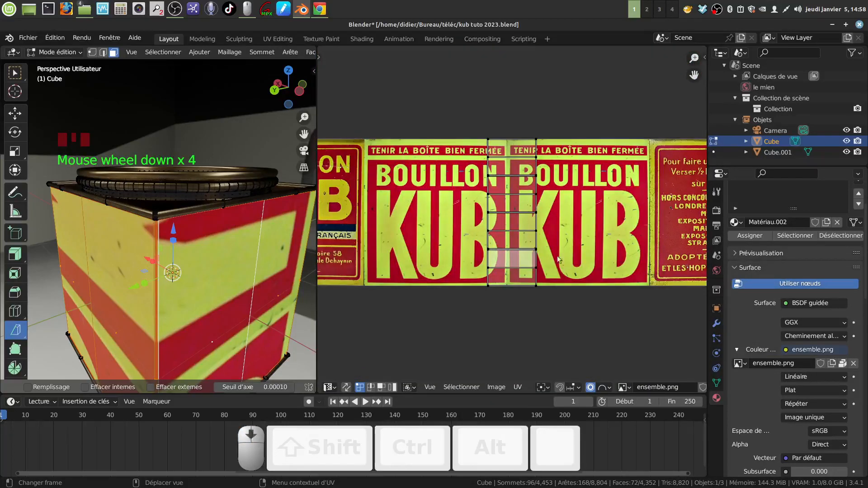
Select the whole UV strip of the cube's side faces and rotate it 90 degrees.
left_click_drag(472, 119, 542, 303)
scroll(542, 303, "down", 2)
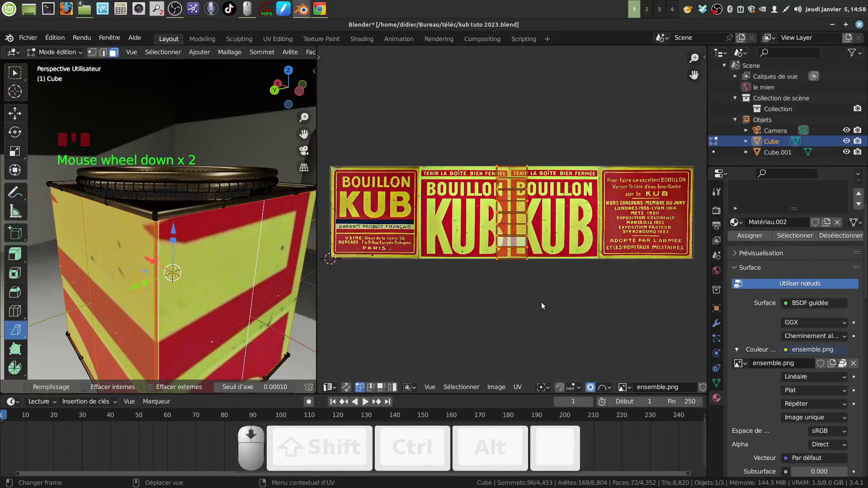
key("r")
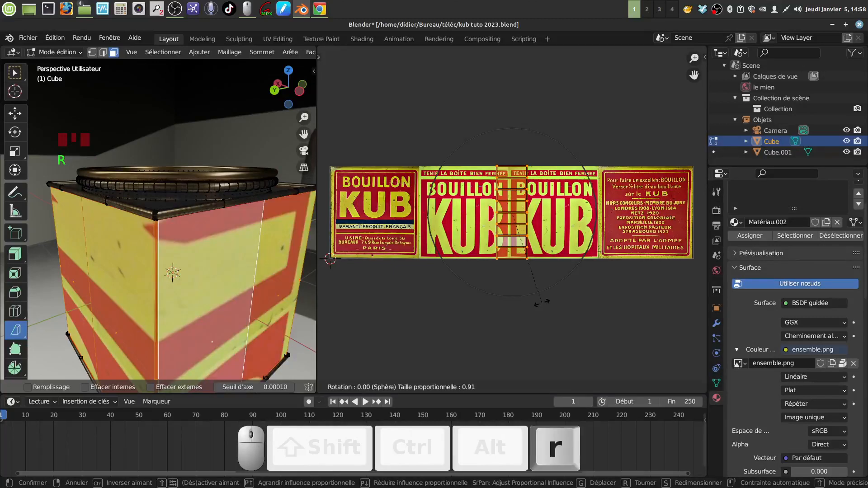
key("KP_9")
key("KP_0")
left_click(541, 302)
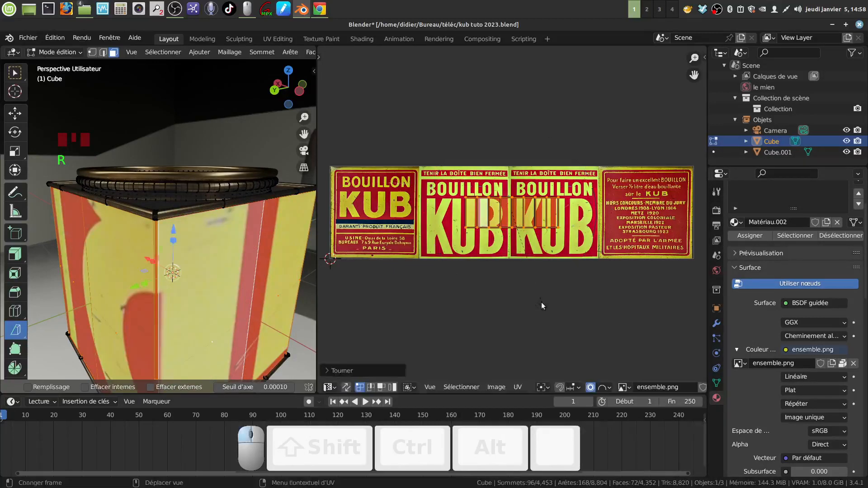
Scale the UV strip by about 2.85 to span the label image, and rotate it 180 degrees.
key("s")
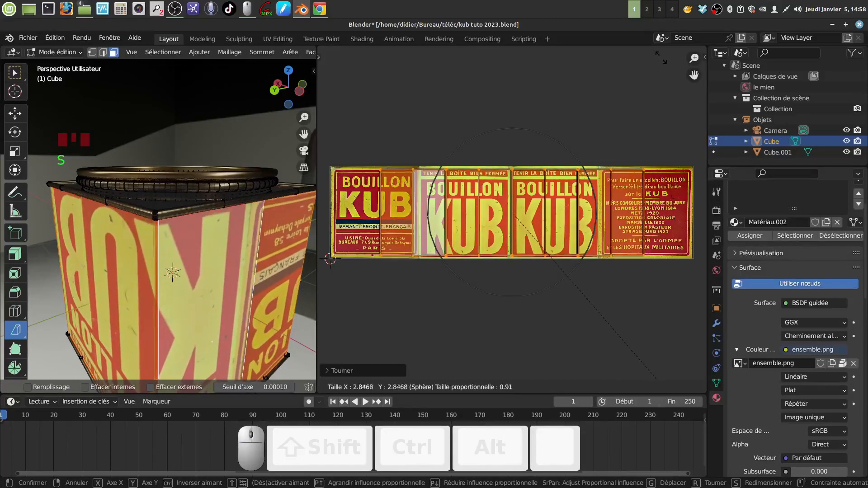
left_click(661, 54)
type("r")
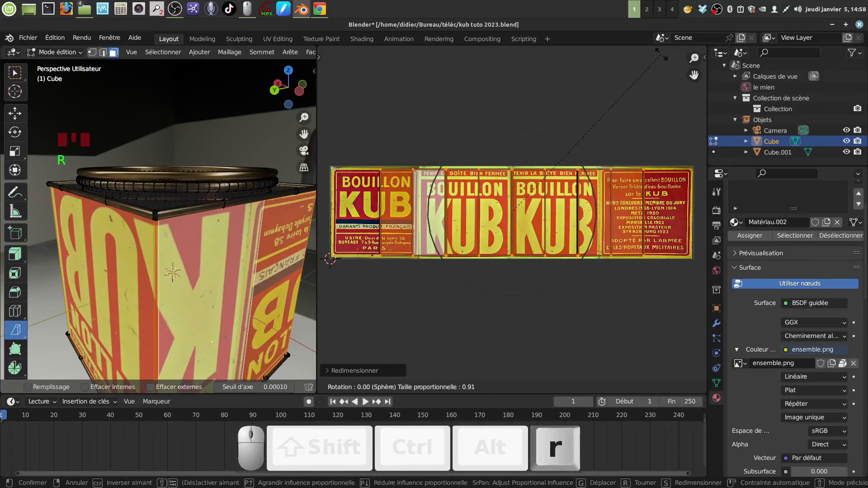
type("180")
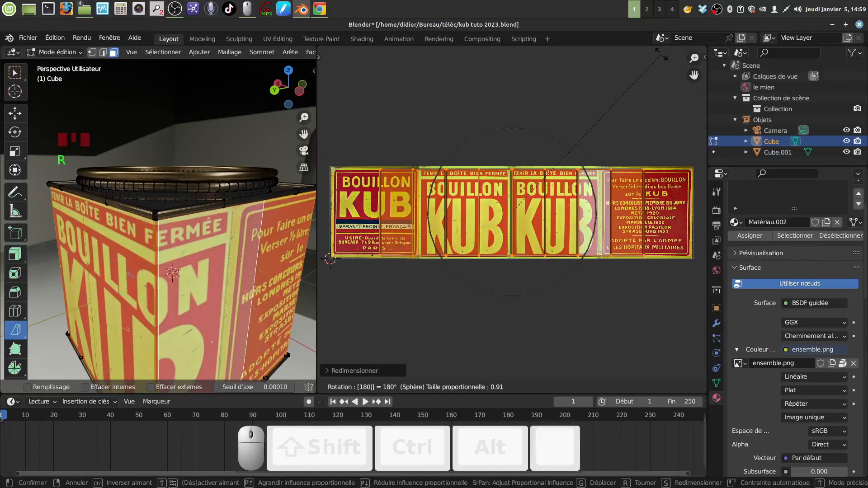
left_click(661, 55)
middle_click_drag(244, 242, 289, 267)
scroll(268, 252, "down", 4)
mouse_move(436, 262)
middle_mouse_down()
mouse_move(460, 256)
mouse_move(446, 254)
middle_mouse_up()
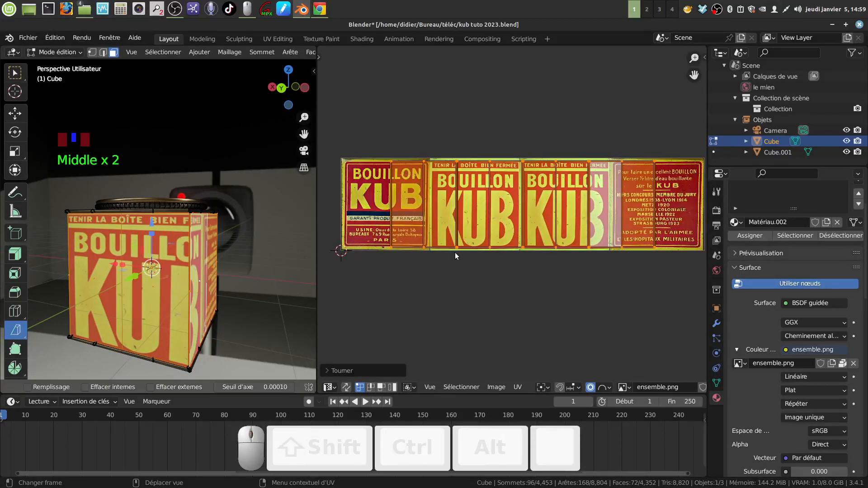
key("s")
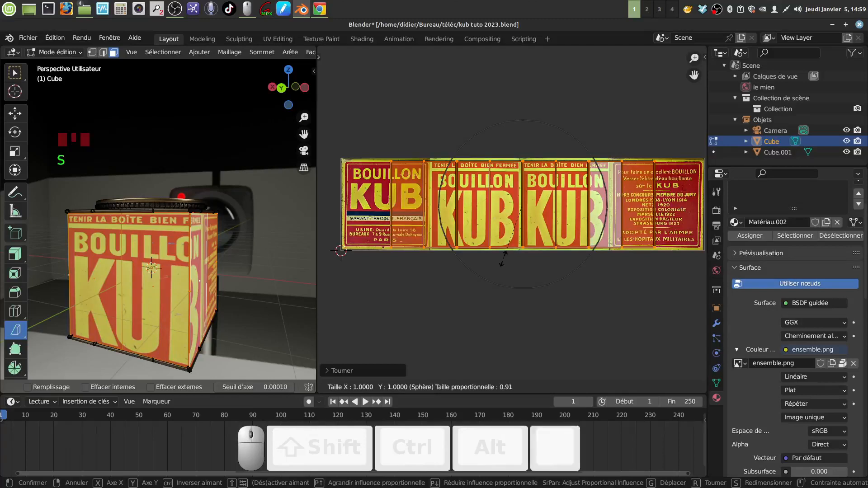
left_click(496, 250)
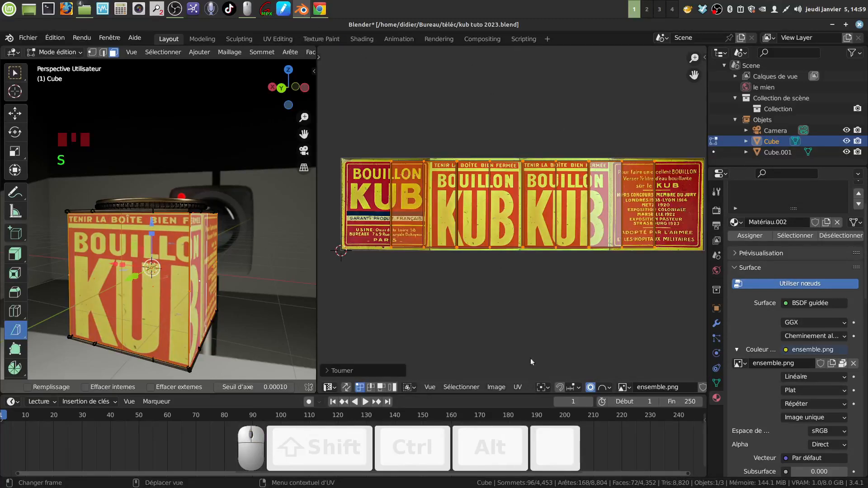
Turn off proportional editing, then scale the UV strip by about 1.05 overall and about 1.29 along X to match the label panels.
left_click(590, 387)
key("s")
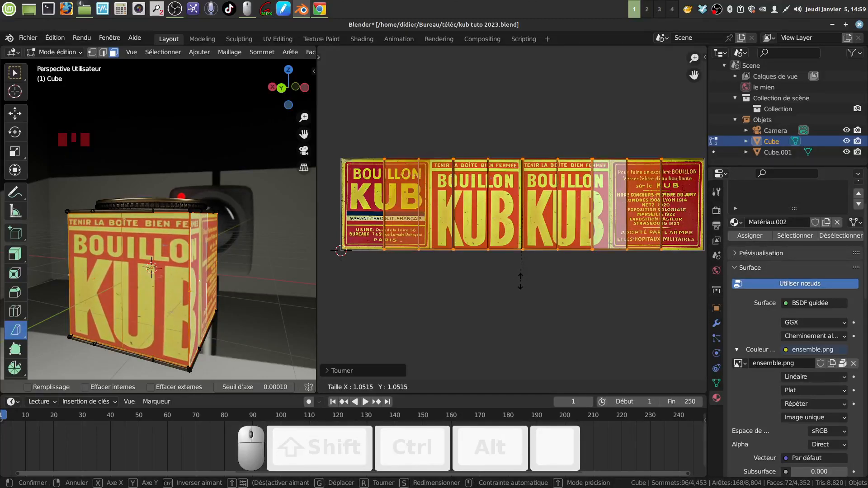
left_click(520, 280)
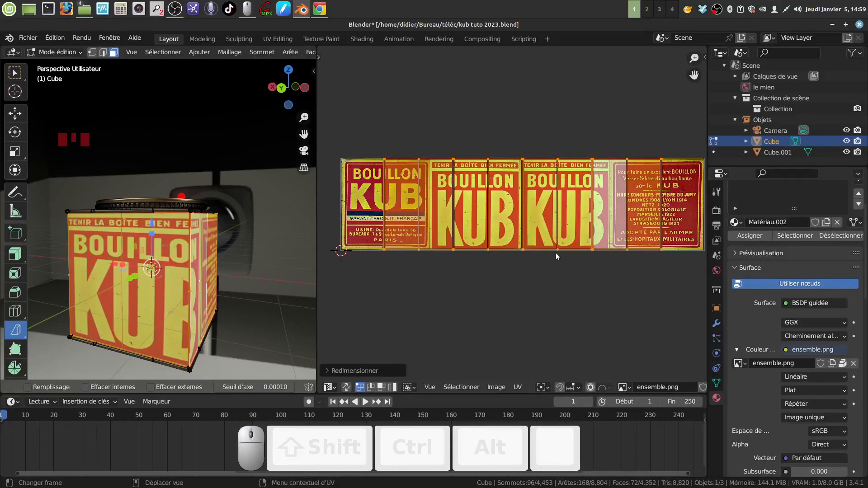
key("s")
key("x")
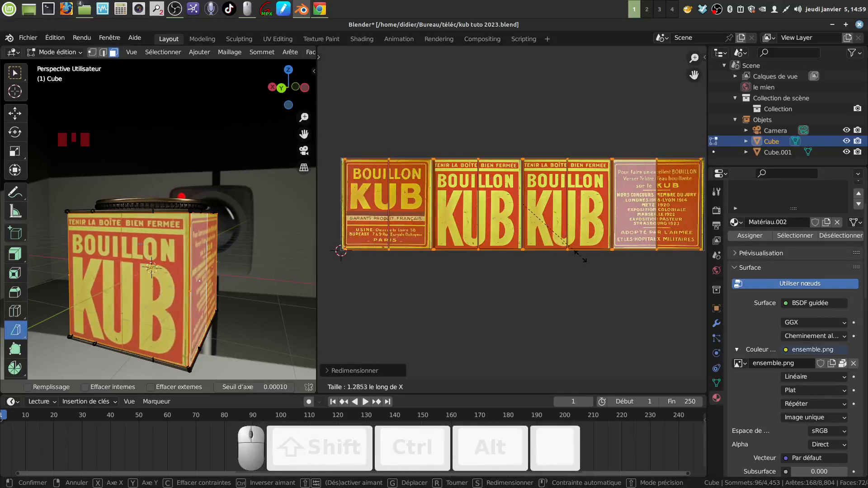
left_click(581, 256)
Shift the UV strip's outer edge at the "Garanti produit français" panel by about -0.0008 along X.
middle_click_drag(582, 256, 513, 254)
scroll(522, 258, "up", 2)
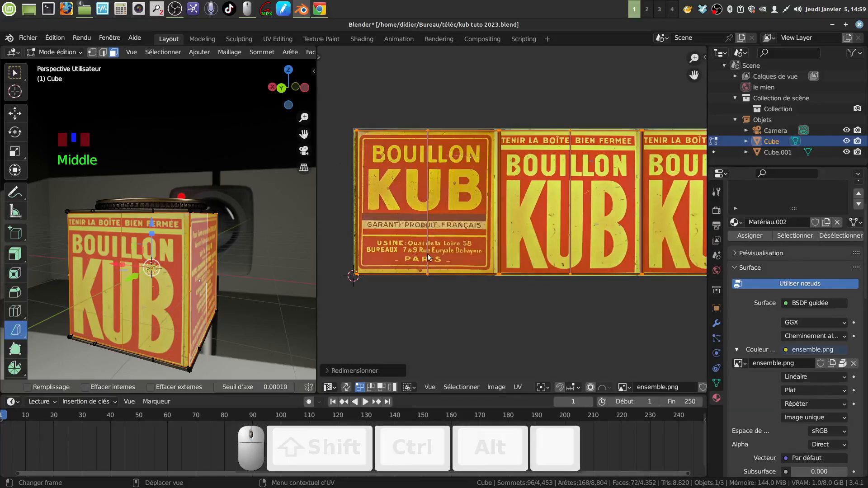
left_click_drag(344, 125, 368, 287)
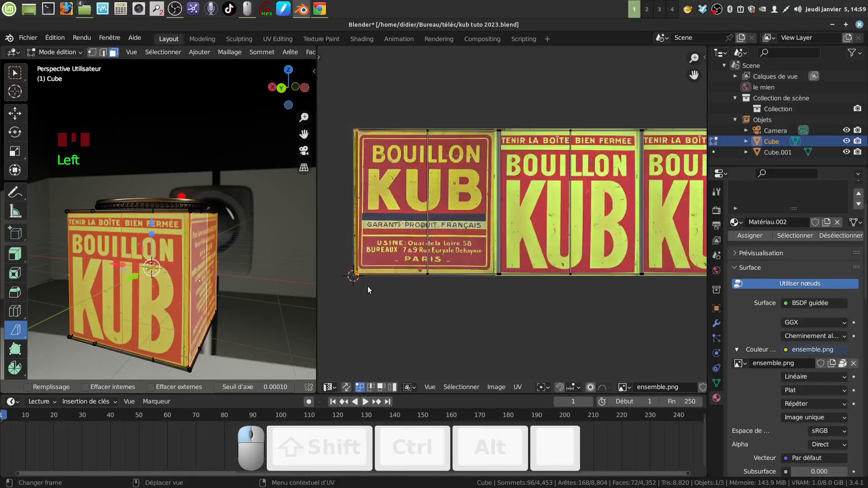
key("g")
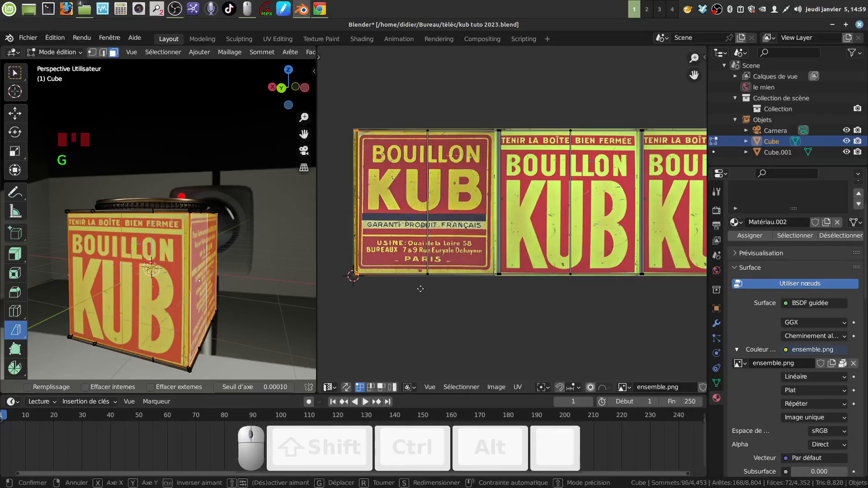
key("x")
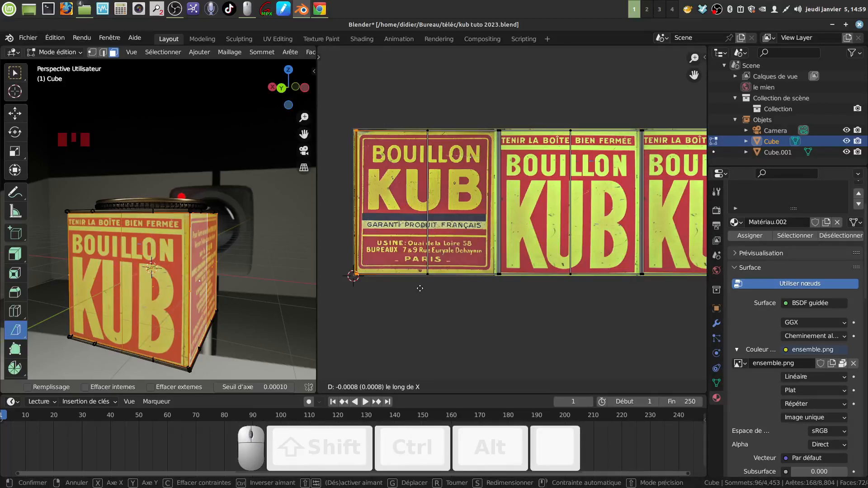
left_click(420, 288)
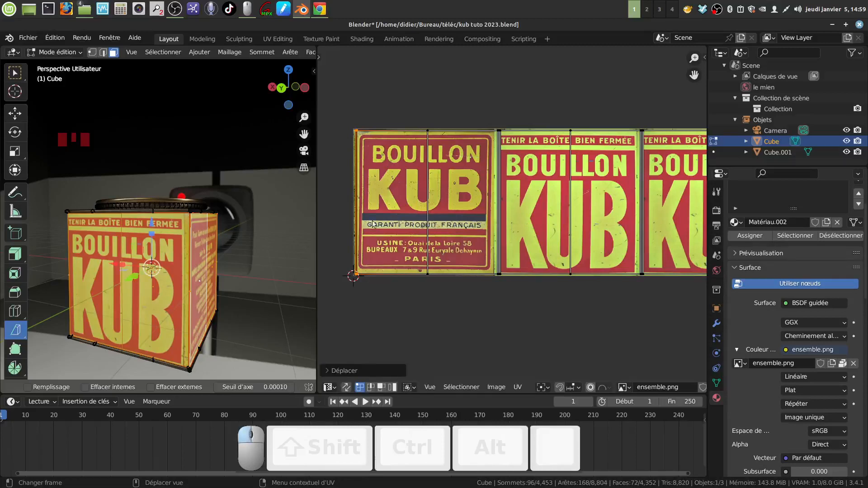
Move the UV vertices between the first and second label panels by about -0.007 along X onto the seam.
left_click(496, 154)
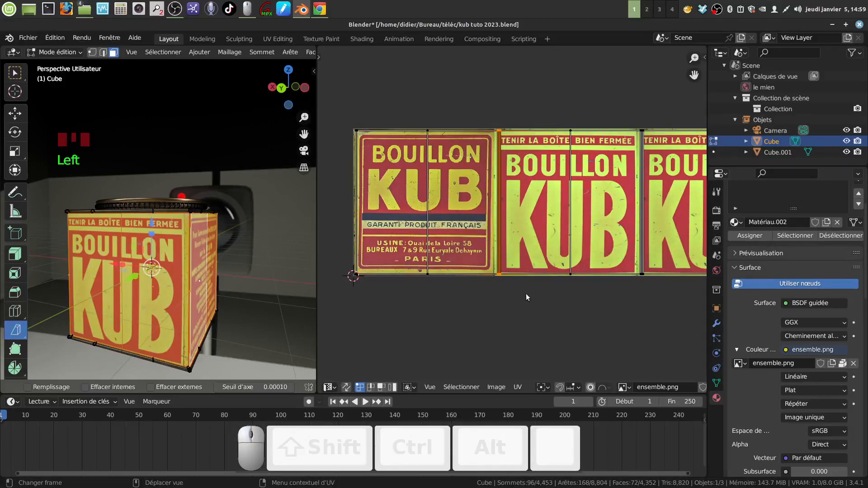
key("g")
key("x")
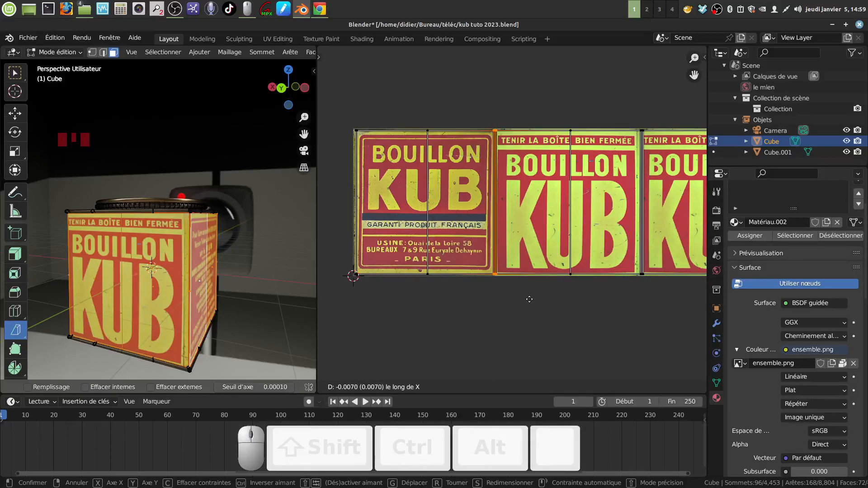
left_click(528, 299)
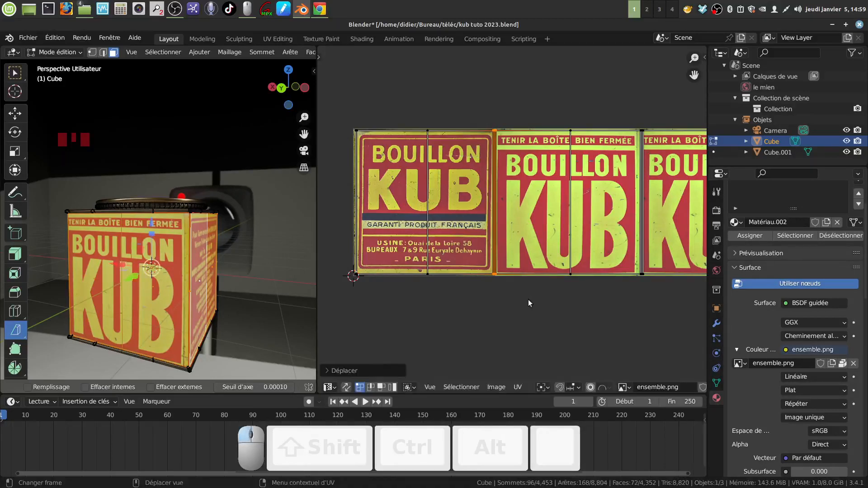
Move the UV vertices between the two large KUB panels along X in the negative direction onto their seam.
middle_click_drag(568, 279, 472, 262, "shift")
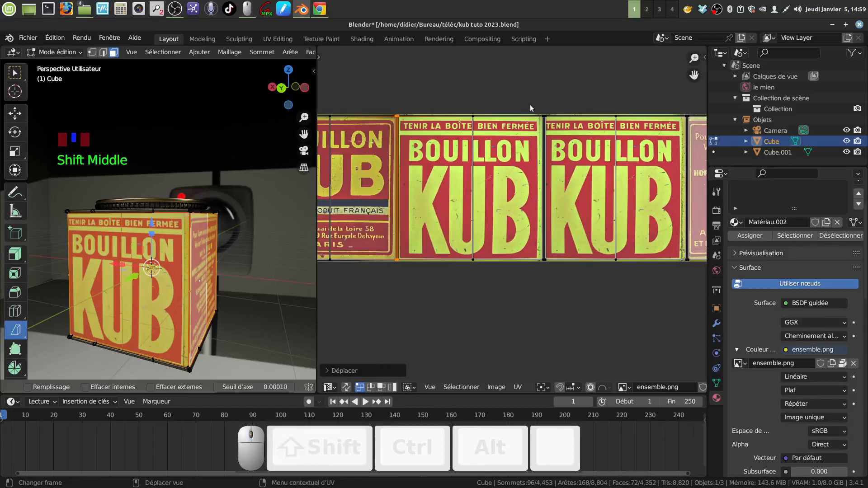
left_click_drag(534, 103, 565, 269)
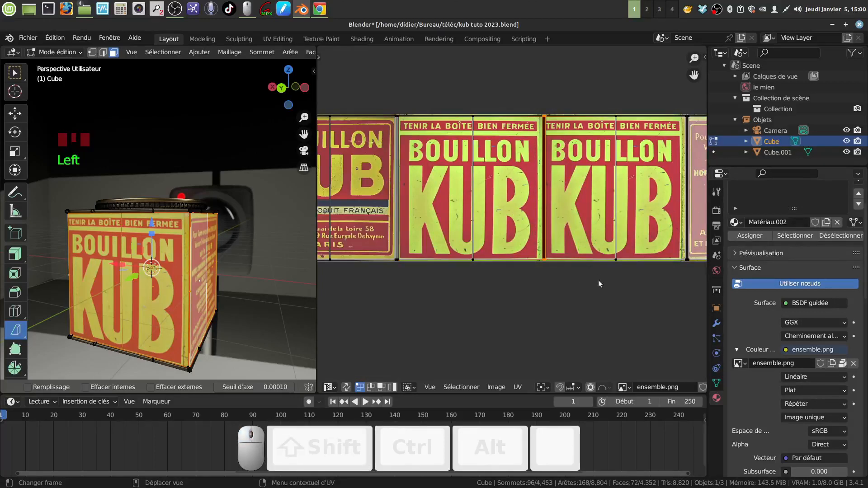
key("g")
key("x")
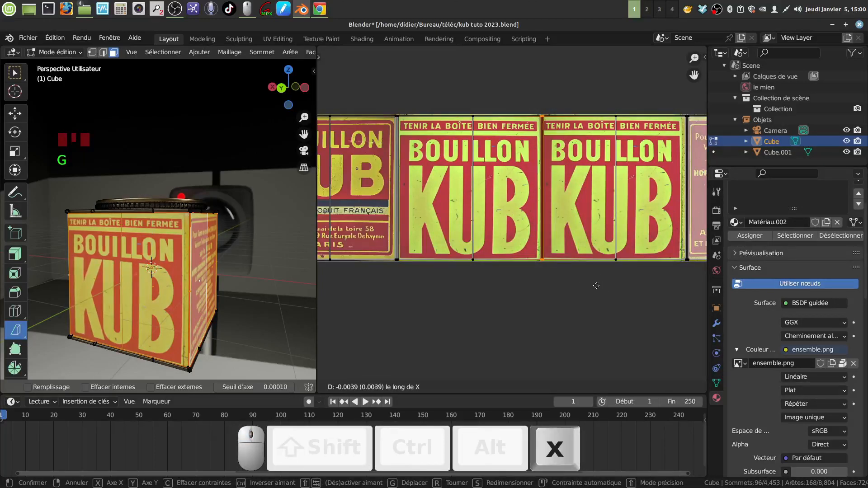
left_click(594, 287)
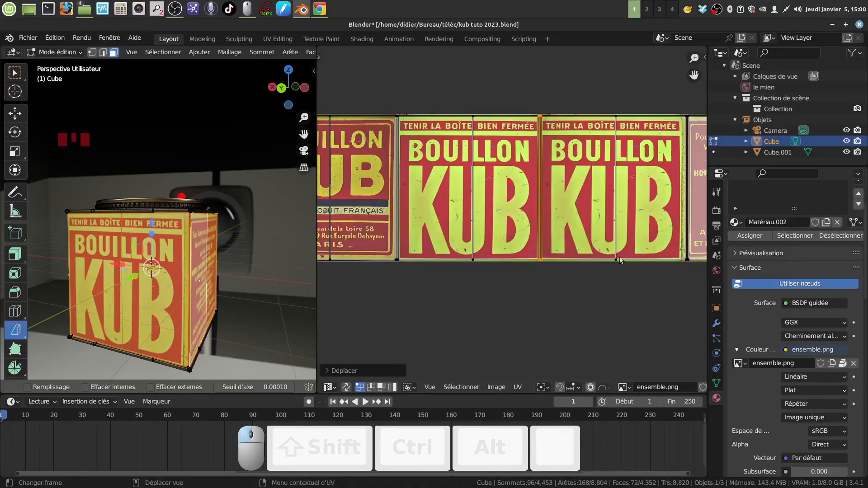
Move the UV vertices between the third and fourth label panels by about -0.0065 along X onto the seam.
middle_click_drag(625, 249, 482, 289, "shift")
scroll(504, 246, "up", 4)
scroll(482, 289, "down", 2)
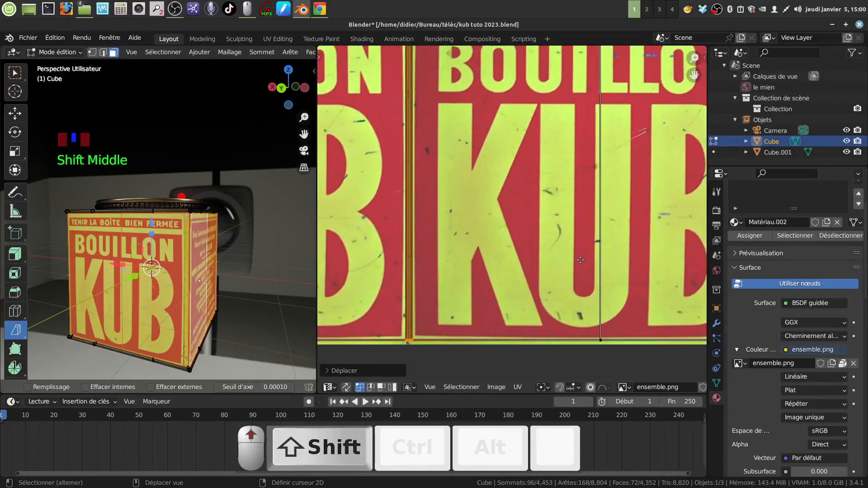
scroll(579, 259, "down", 2)
middle_click_drag(582, 267, 512, 269)
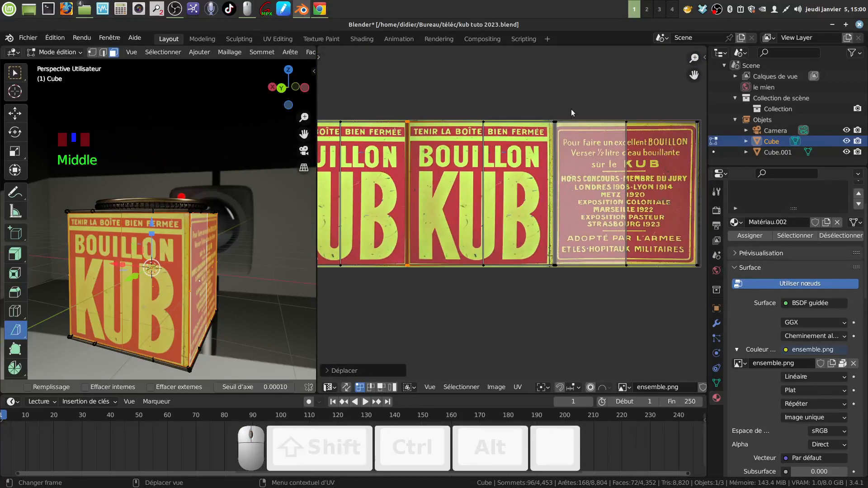
left_click_drag(541, 109, 561, 270)
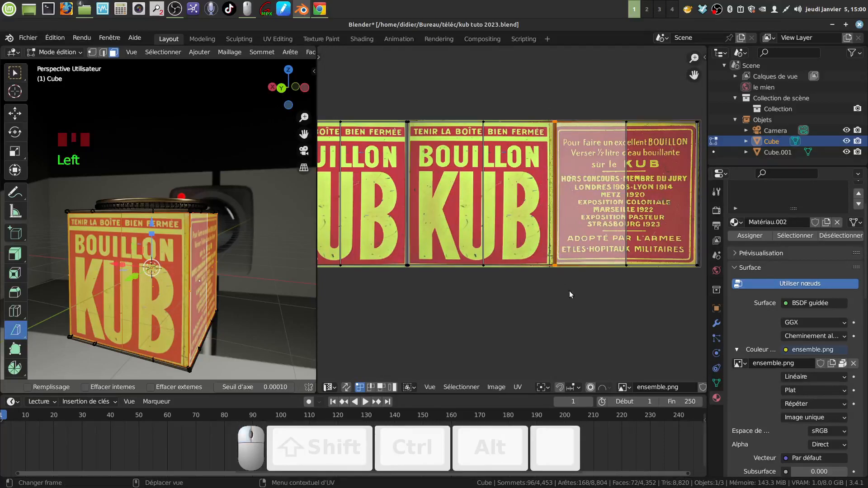
middle_click_drag(568, 291, 546, 268, "shift")
scroll(522, 281, "up", 4)
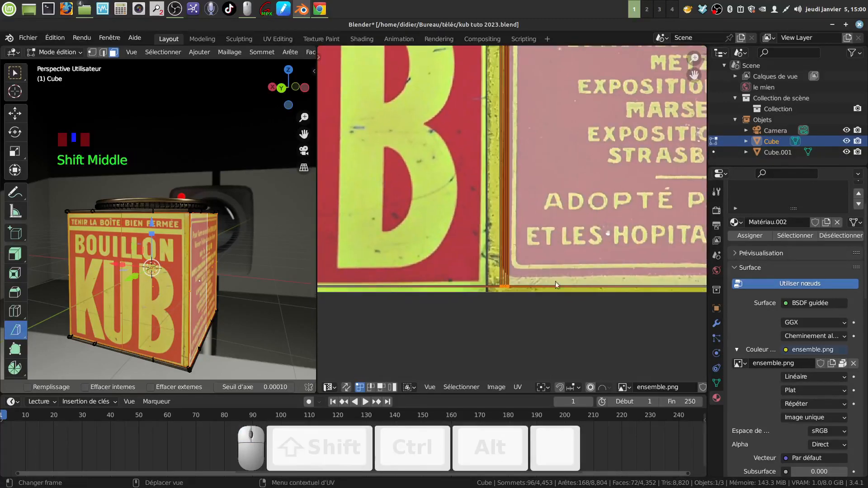
scroll(555, 294, "down", 1)
key("g")
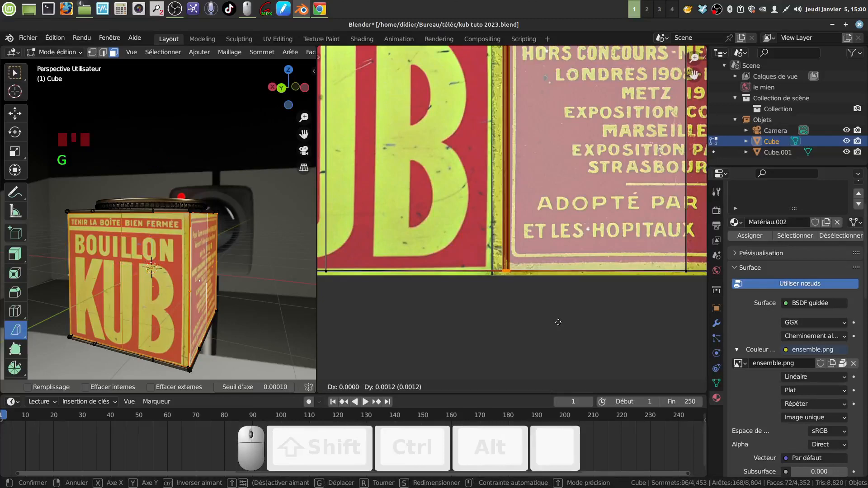
key("x")
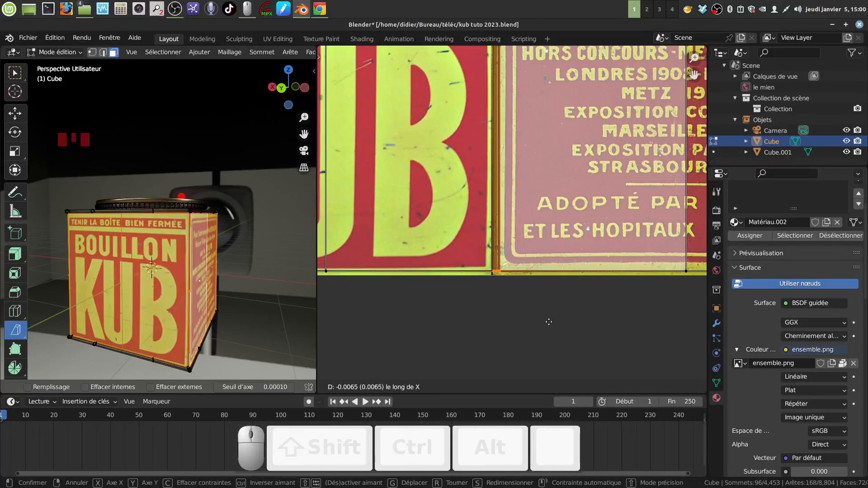
left_click(548, 320)
Move the strip's outer UV edge at the fourth panel slightly inward along X, within the label's yellow border.
scroll(556, 312, "down", 5)
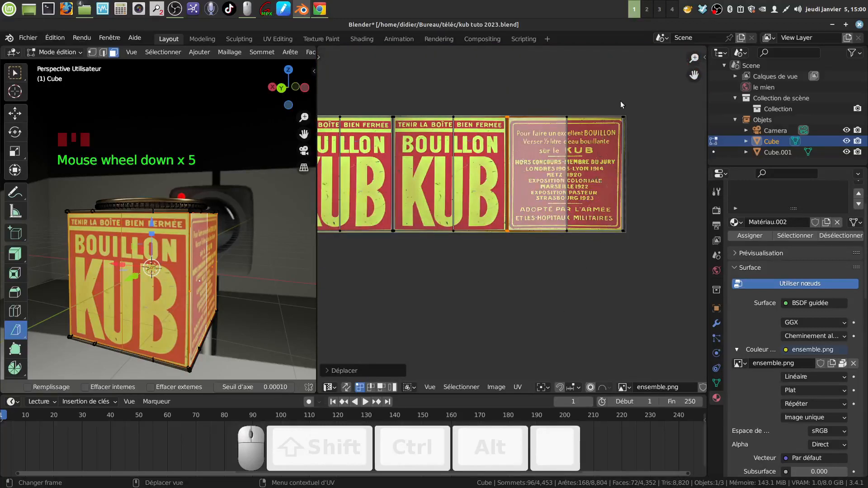
left_click_drag(607, 110, 645, 247)
middle_click_drag(640, 264, 556, 286, "shift")
scroll(566, 305, "up", 4)
middle_click_drag(629, 197, 572, 244, "shift")
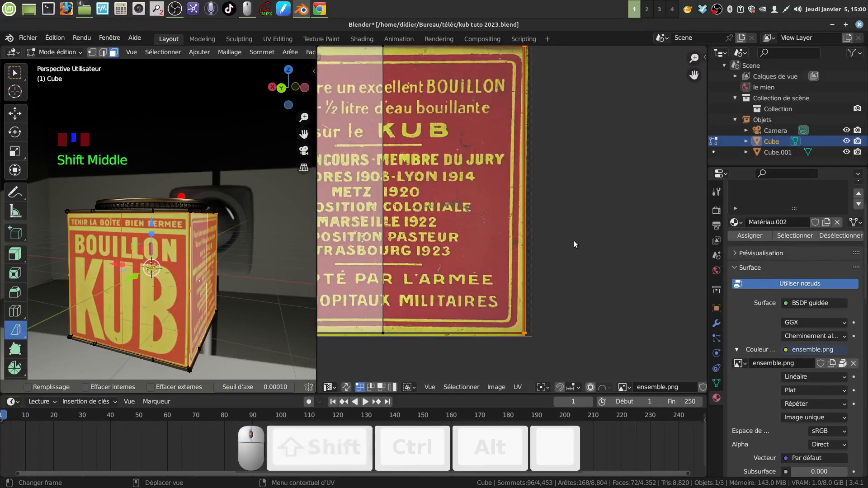
key("g")
key("x")
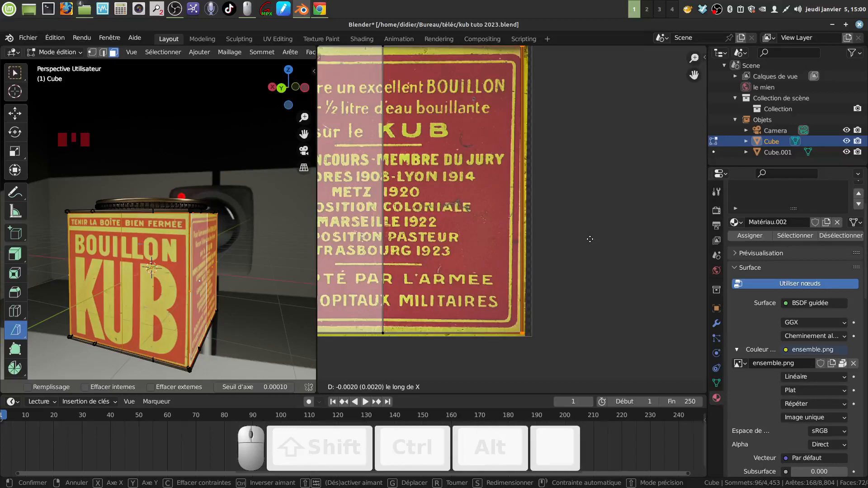
left_click(587, 240)
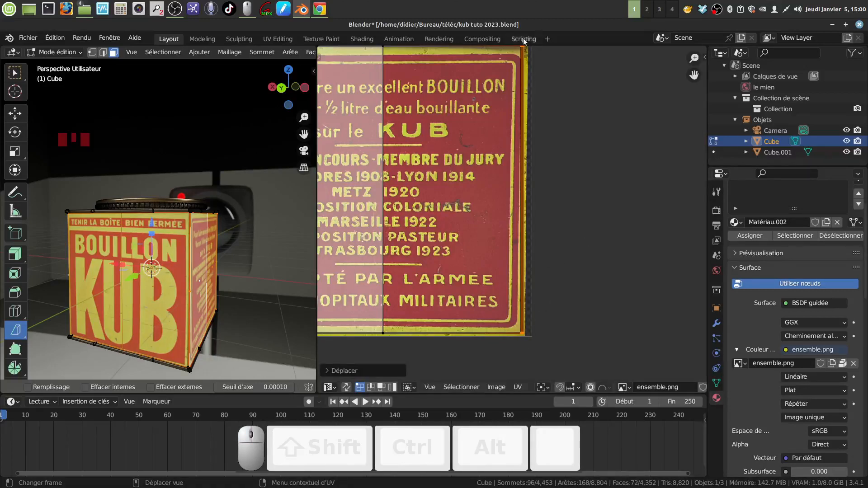
Nudge the upper outer corner UVs of the fourth panel slightly outward along X to straighten that edge.
middle_click_drag(549, 142, 535, 203, "shift")
left_click_drag(493, 99, 517, 122)
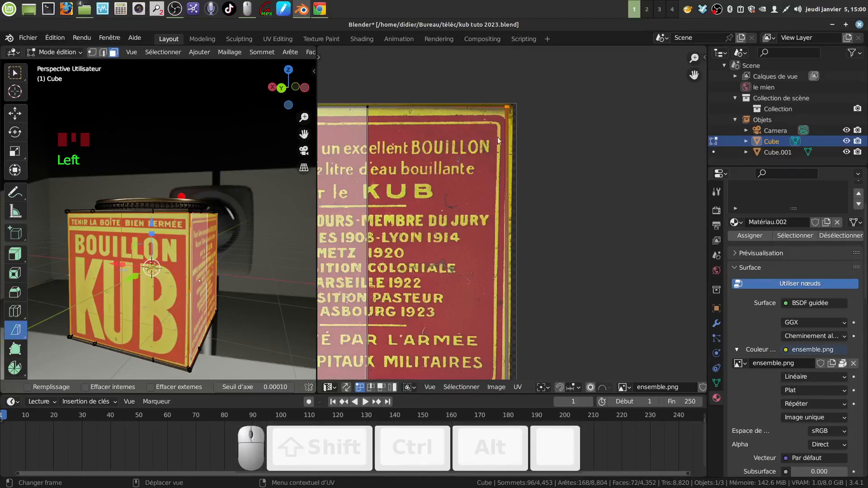
key("g")
key("x")
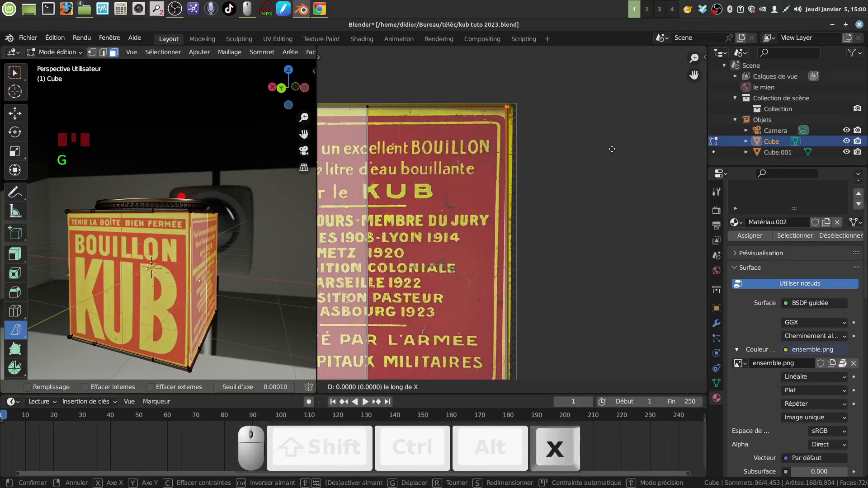
left_click(614, 149)
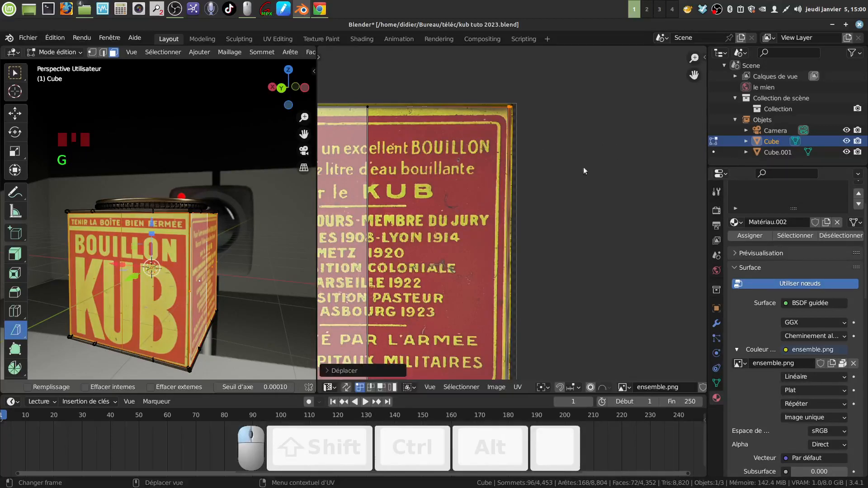
Return the cube container to Object Mode and widen the 3D viewport slightly to show the textured label sides.
scroll(532, 246, "down", 4)
middle_click_drag(539, 254, 597, 210, "shift")
middle_click_drag(328, 255, 324, 259)
key("Tab")
middle_click_drag(126, 234, 305, 285)
scroll(174, 246, "down", 1)
left_click_drag(318, 279, 340, 279)
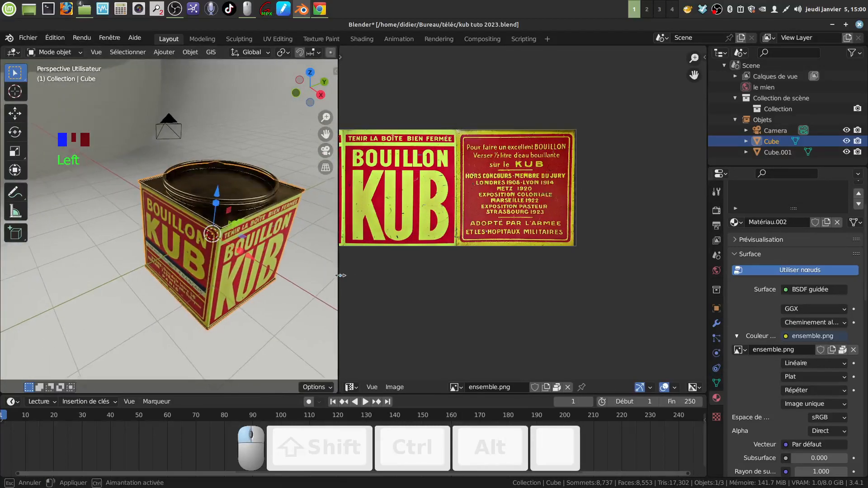
Deselect the container and enlarge the 3D viewport further for a close view of the round lid.
middle_click_drag(275, 251, 249, 260)
middle_click_drag(248, 259, 198, 276)
scroll(224, 261, "up", 4)
middle_click_drag(197, 277, 200, 261, "shift")
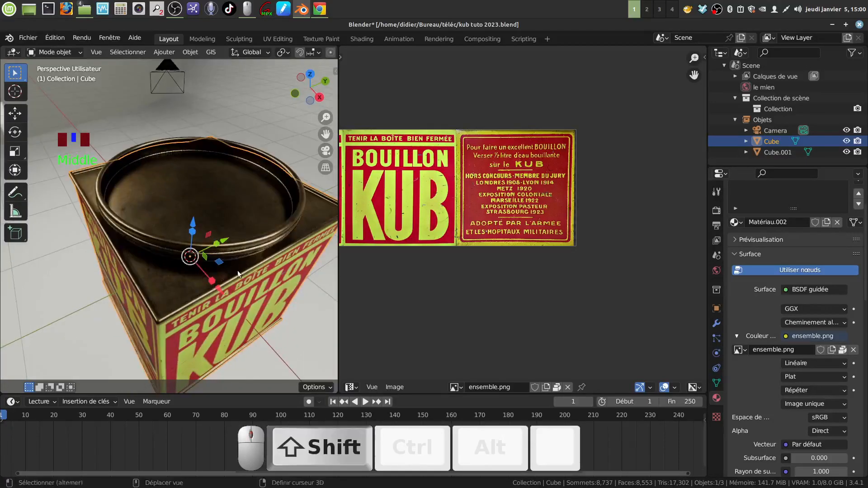
left_click(322, 307)
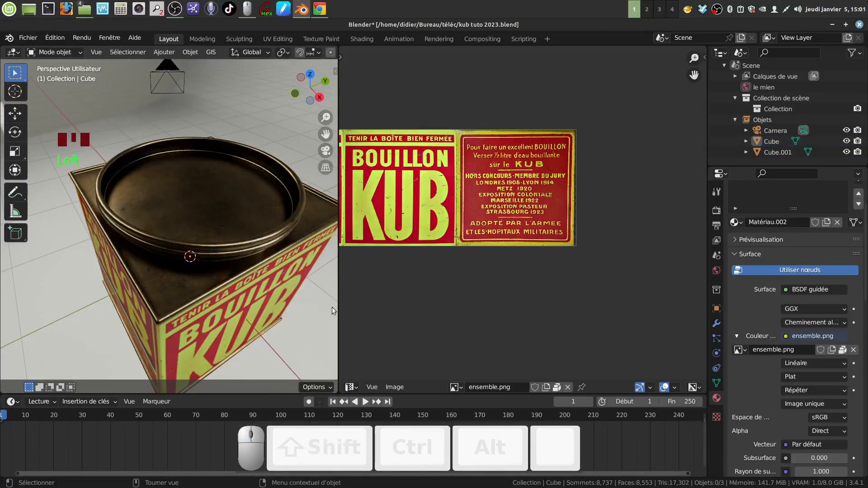
left_click_drag(337, 305, 382, 294)
middle_click_drag(305, 281, 274, 285, "shift")
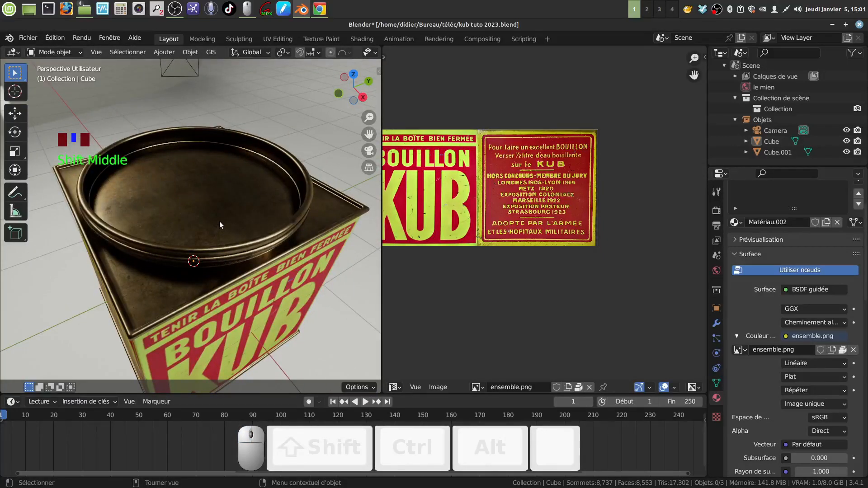
Open the round lid's mesh in Edit Mode and select only the centre face of its recessed disc.
key("Tab")
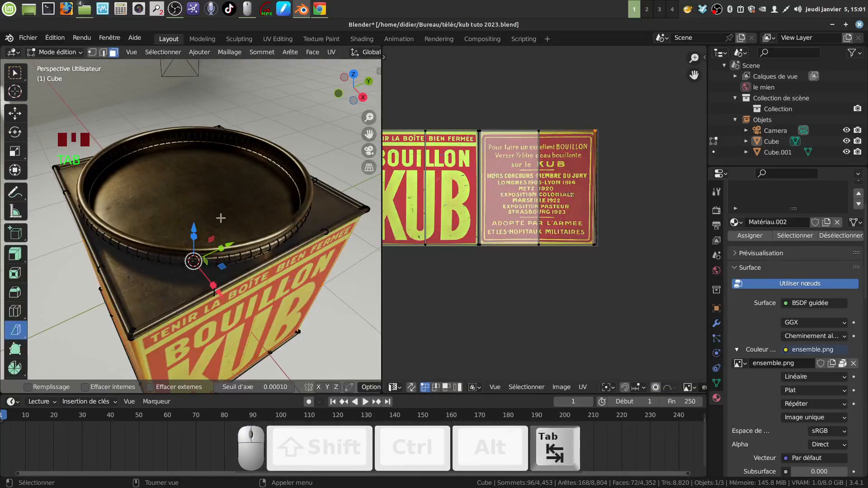
key("Tab")
left_click(221, 204)
key("Tab")
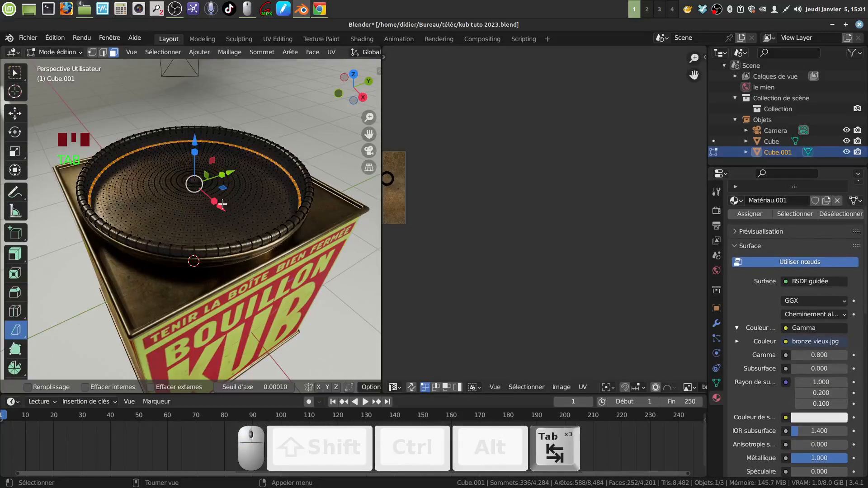
middle_click_drag(226, 206, 217, 264, "shift")
scroll(246, 223, "up", 3)
scroll(209, 207, "up", 2)
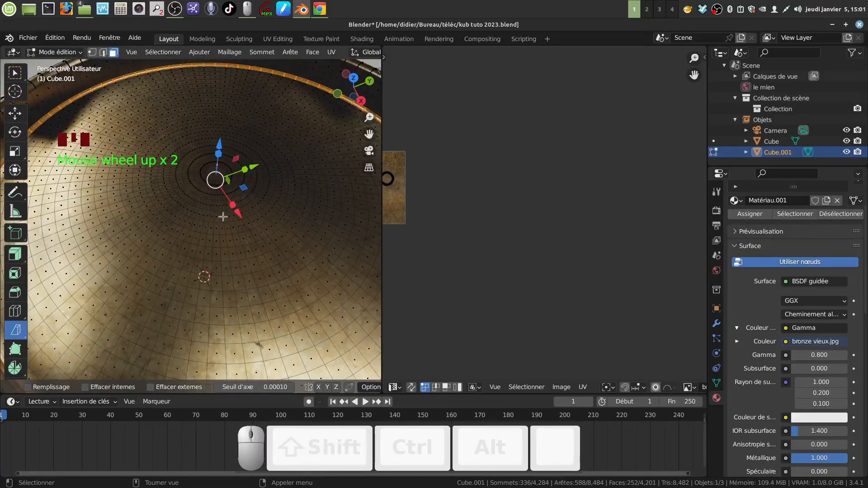
key("a")
left_click(216, 177)
scroll(274, 242, "down", 4)
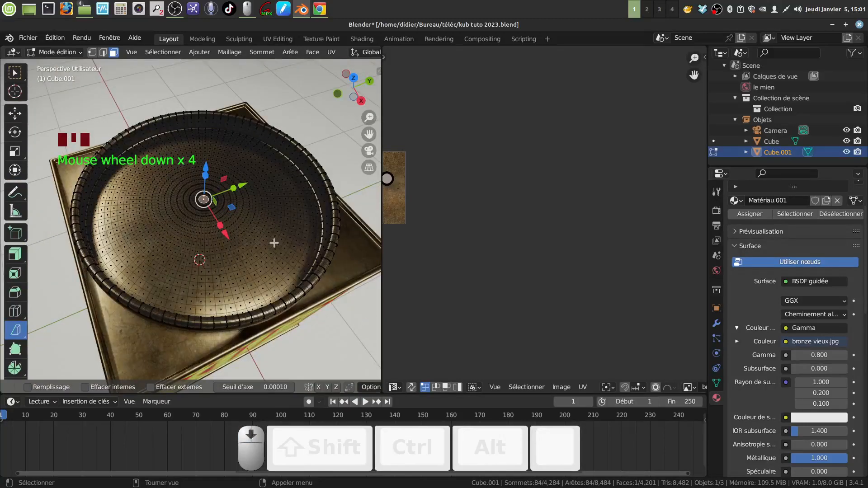
Grow the face selection ring by ring from the lid's centre until it covers the whole disc up to the inner wall.
key("ctrl")
key("ctrl+KP_Add")
key("ctrl+KP_Add")
key("ctrl+KP_Add")
key("ctrl+KP_Add")
key("ctrl+KP_Add")
key("ctrl+KP_Add")
key("ctrl+KP_Add")
key("ctrl+KP_Add")
key("ctrl+KP_Add")
key("ctrl+KP_Add")
key("ctrl+KP_Add")
key("ctrl+KP_Add")
key("ctrl+KP_Add")
key("ctrl+KP_Add")
key("ctrl+KP_Add")
key("ctrl+KP_Add")
key("ctrl+KP_Add")
key("ctrl+KP_Add")
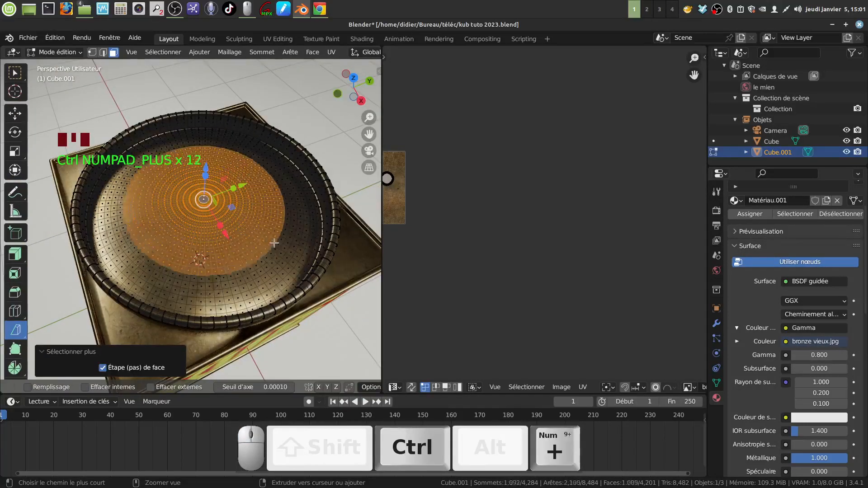
key("ctrl+KP_Add")
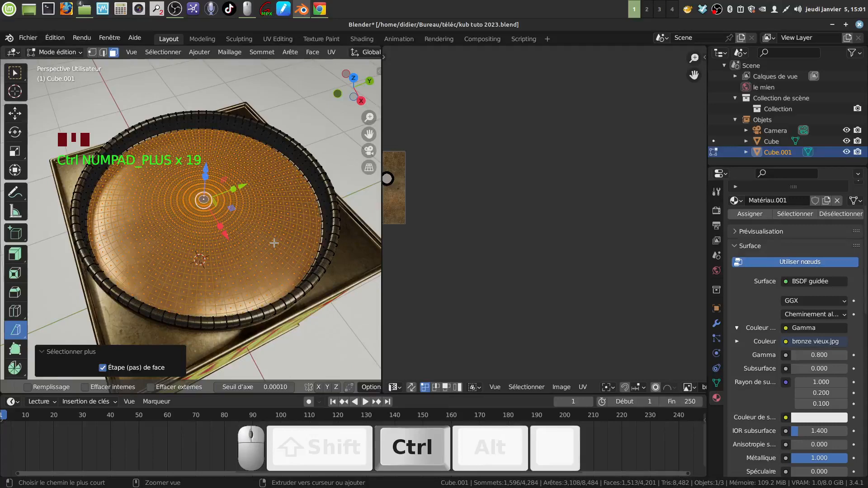
key("ctrl+KP_Add")
scroll(274, 243, "up", 6)
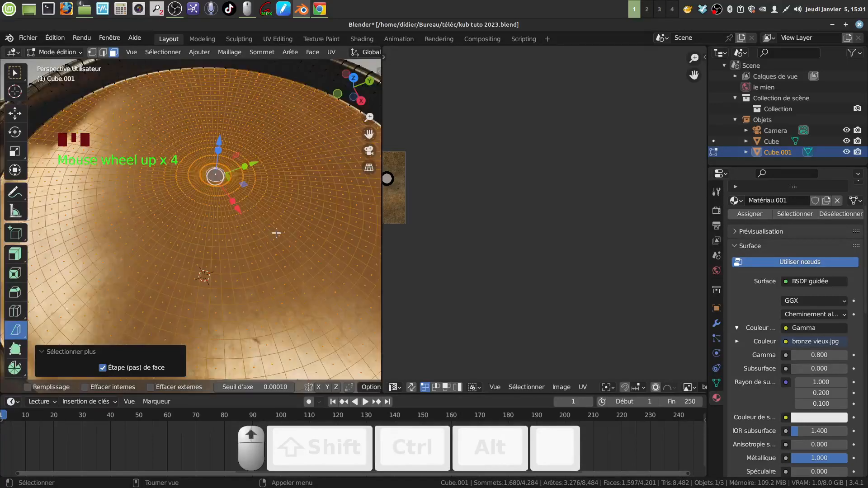
middle_click_drag(265, 202, 91, 250, "shift")
scroll(215, 242, "up", 4)
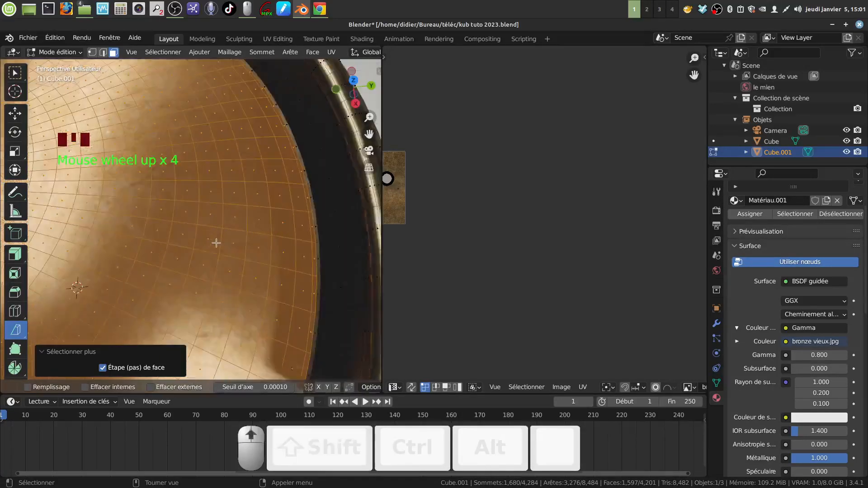
middle_click_drag(215, 242, 179, 205)
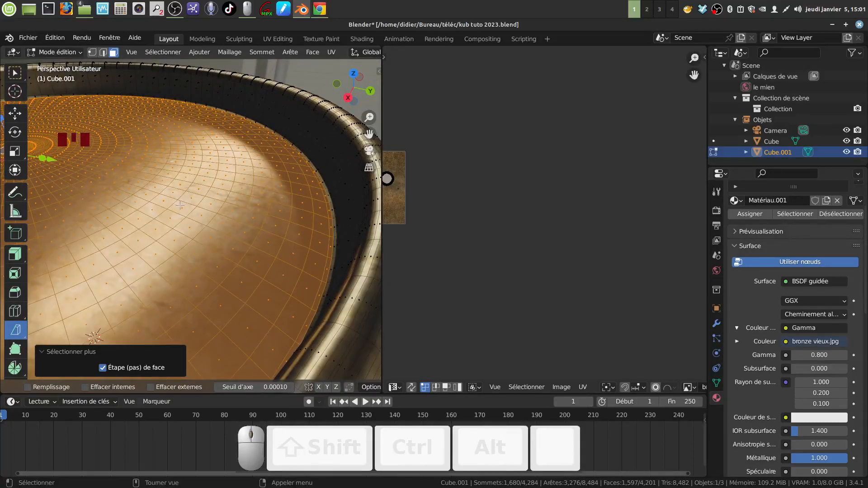
key("ctrl")
key("ctrl+KP_Add")
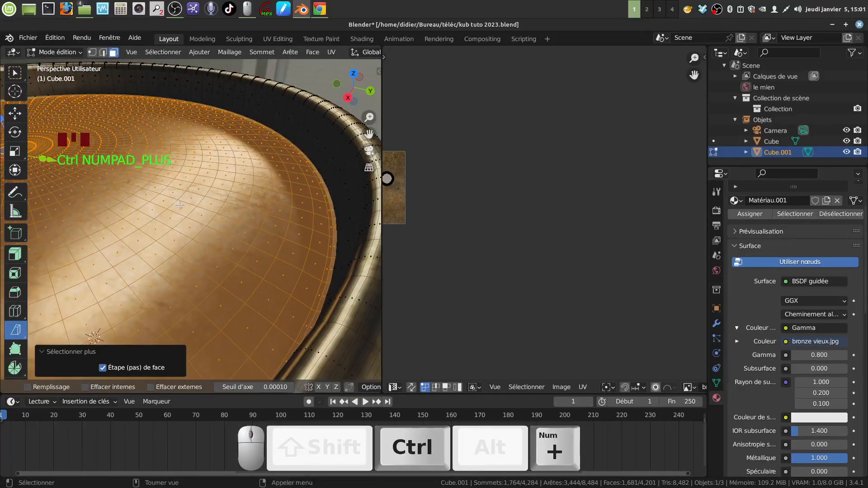
Add a second material slot to the lid with a new material named "image couvercle".
scroll(180, 205, "down", 3)
middle_click_drag(179, 205, 184, 211)
scroll(753, 307, "up", 8)
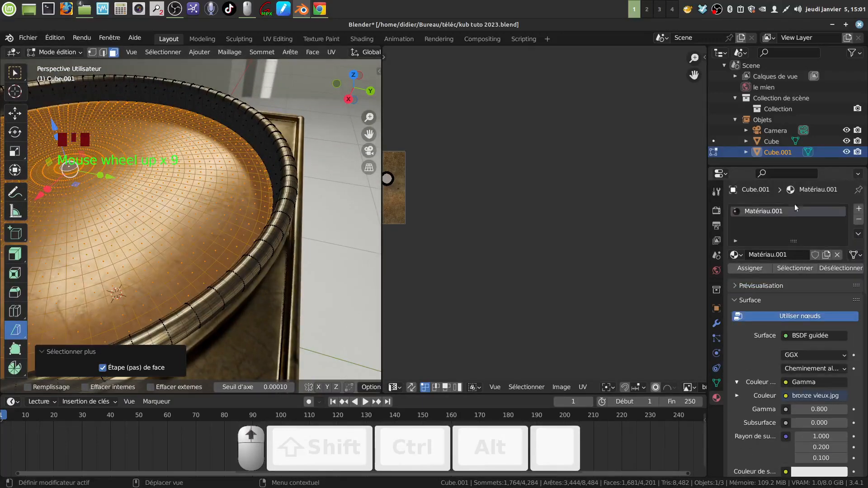
left_click(858, 208)
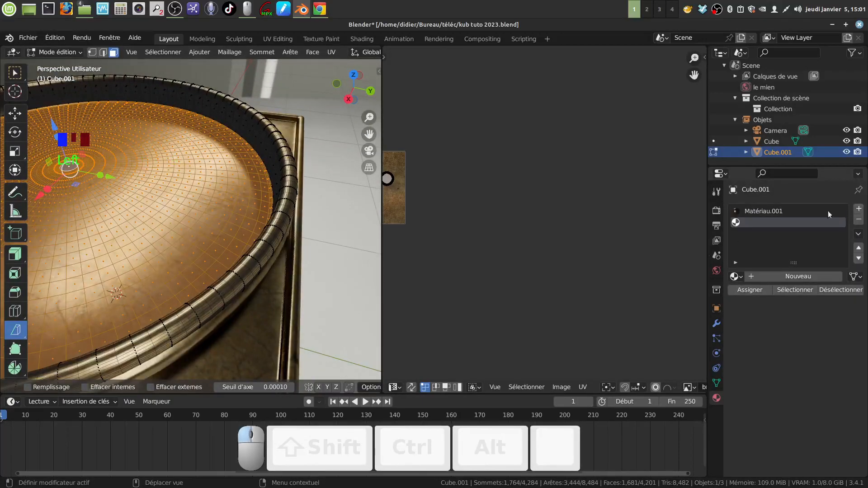
left_click(776, 275)
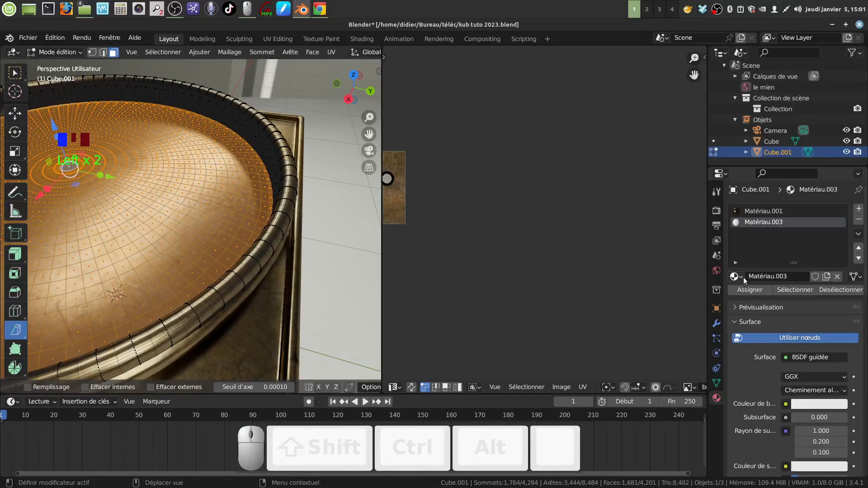
left_click(776, 276)
left_click(790, 276)
key("BackSpace")
key("BackSpace")
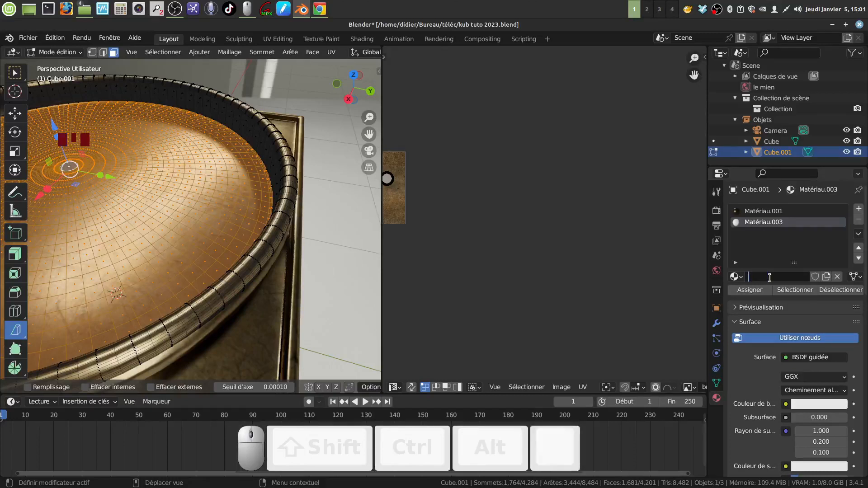
type("image couver")
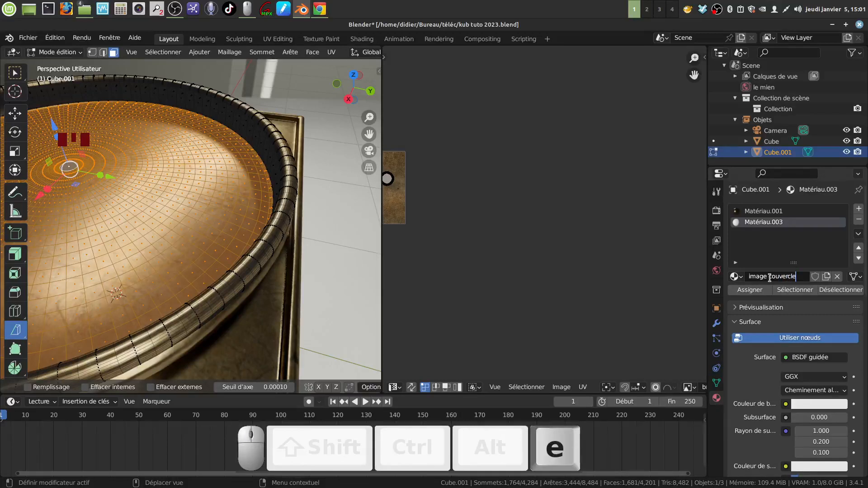
type("cle")
left_click(552, 254)
Assign the "image couvercle" material to the selected disc faces and inspect where they meet the lid's inner wall.
left_click(754, 290)
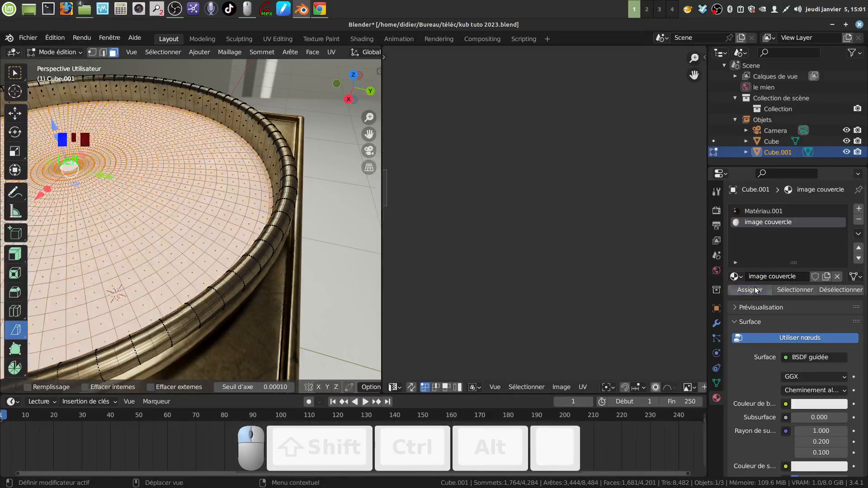
scroll(560, 278, "down", 3)
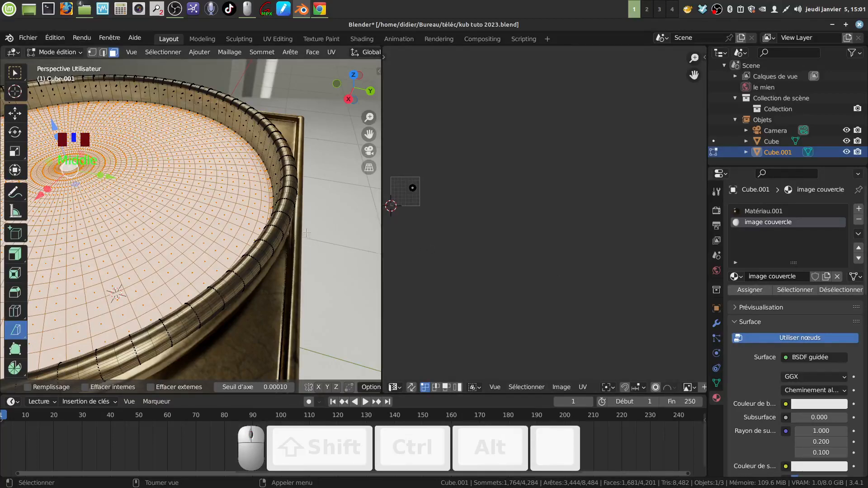
middle_click_drag(266, 245, 251, 263)
scroll(324, 181, "up", 3)
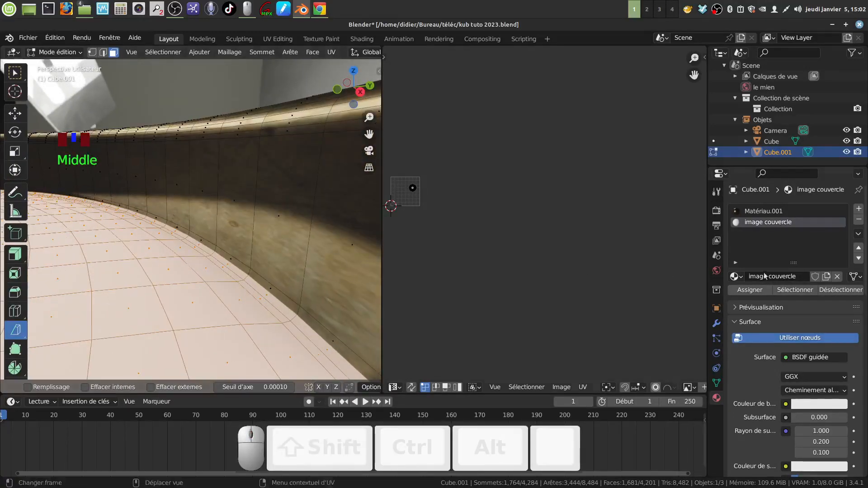
left_click(749, 290)
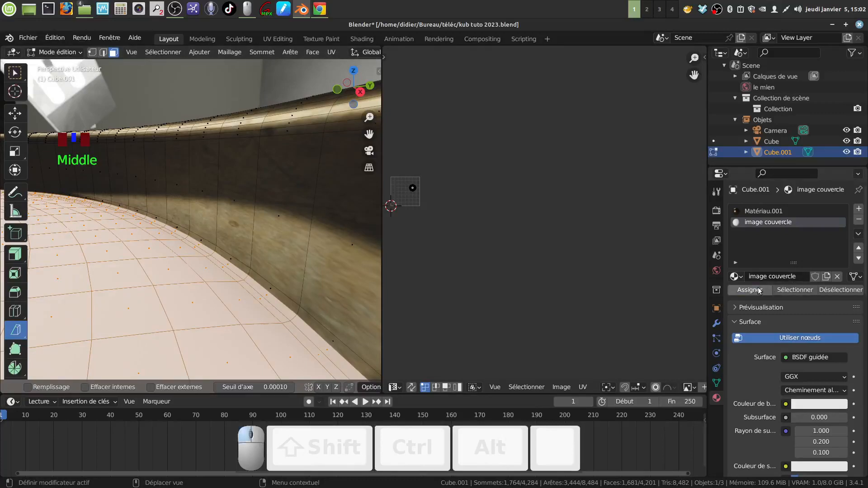
Select the four adjoining face loops of the lid's inner wall, from the disc's edge up to just below the rolled rim.
left_click(248, 272, "alt")
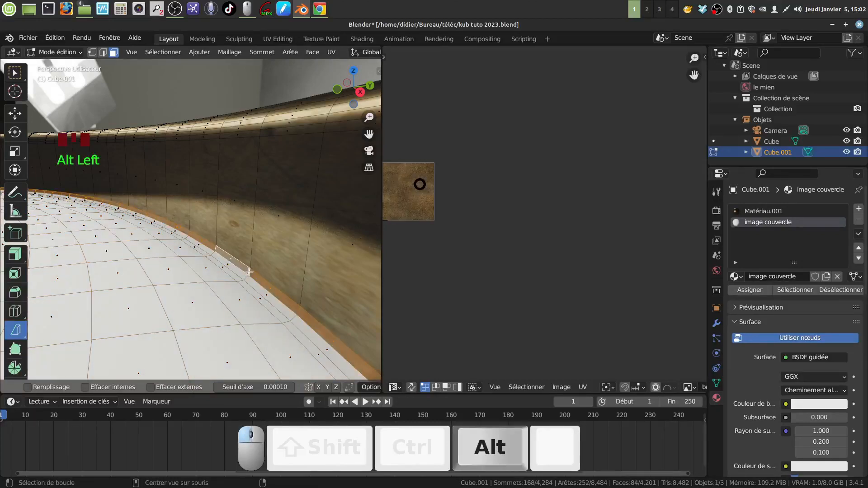
left_click(253, 235, "alt+shift")
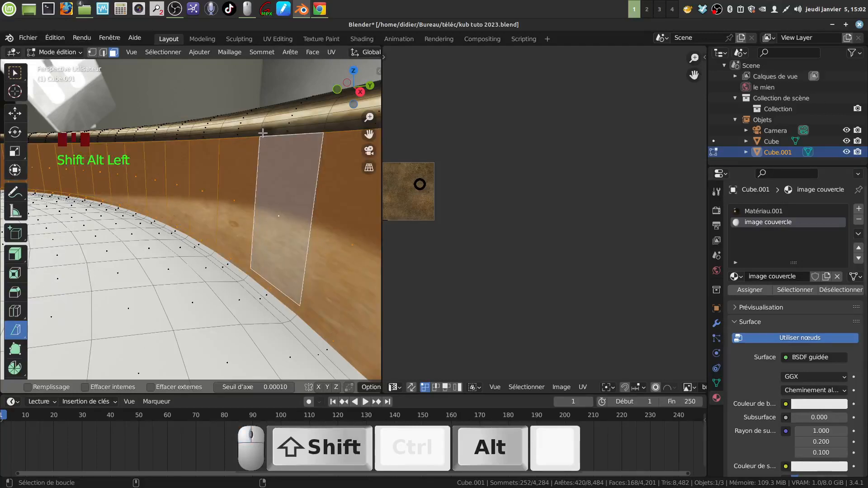
left_click(260, 132, "alt+shift")
middle_click_drag(260, 132, 328, 122)
left_click(326, 131, "alt+shift")
scroll(327, 131, "down", 3)
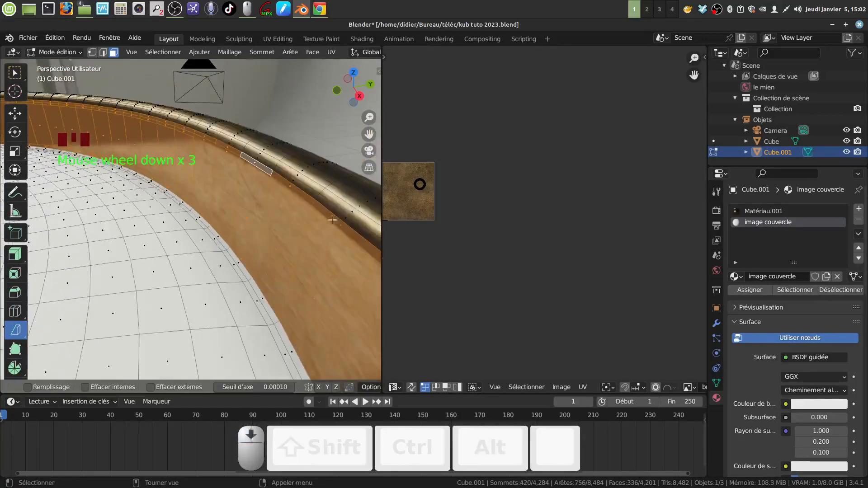
Add a third material slot with a new material named "bande rouge" and assign it to the selected inner wall faces.
left_click(857, 210)
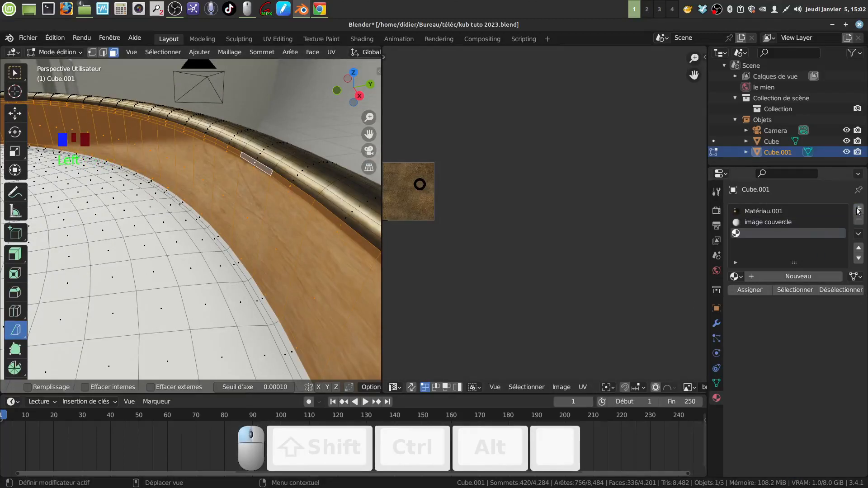
left_click(791, 278)
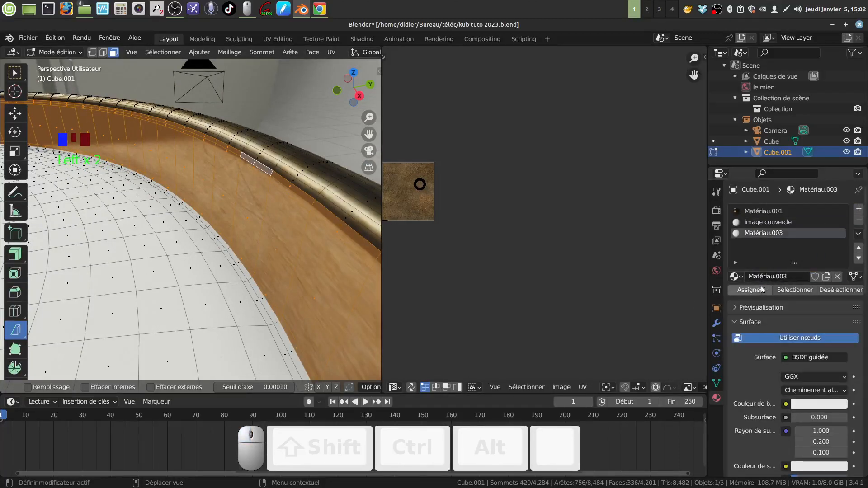
left_click(769, 277)
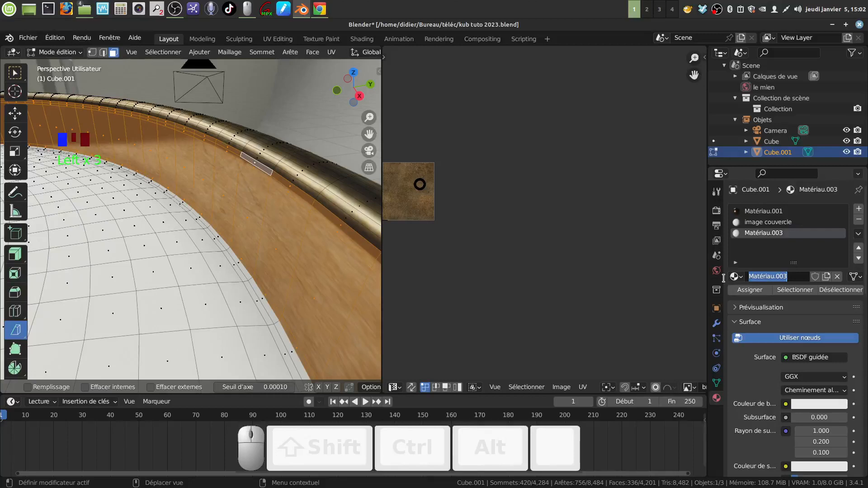
key("BackSpace")
type("b")
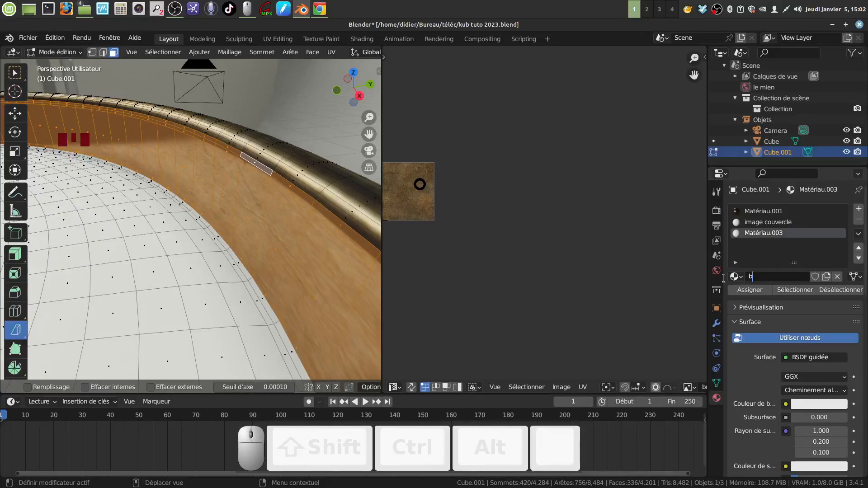
type("ande ")
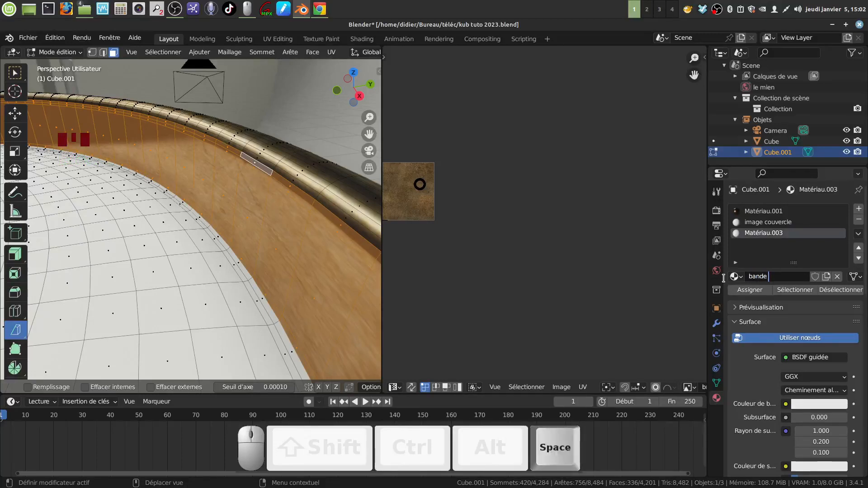
type("rouge")
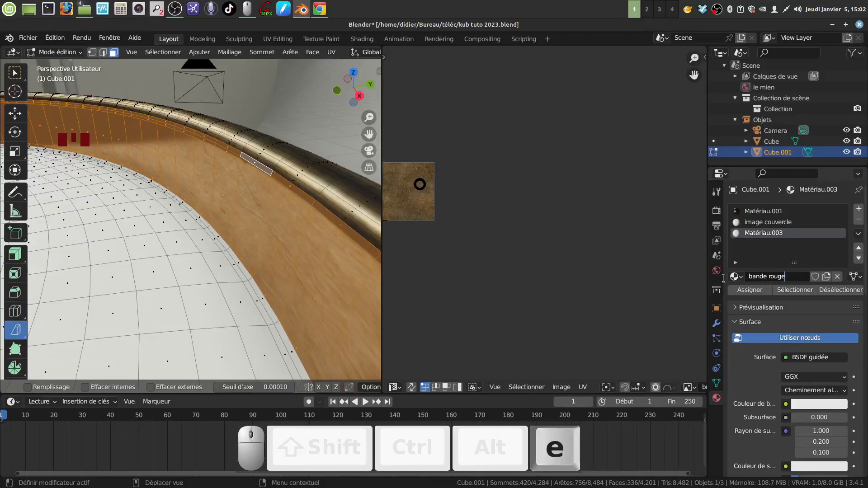
left_click(652, 290)
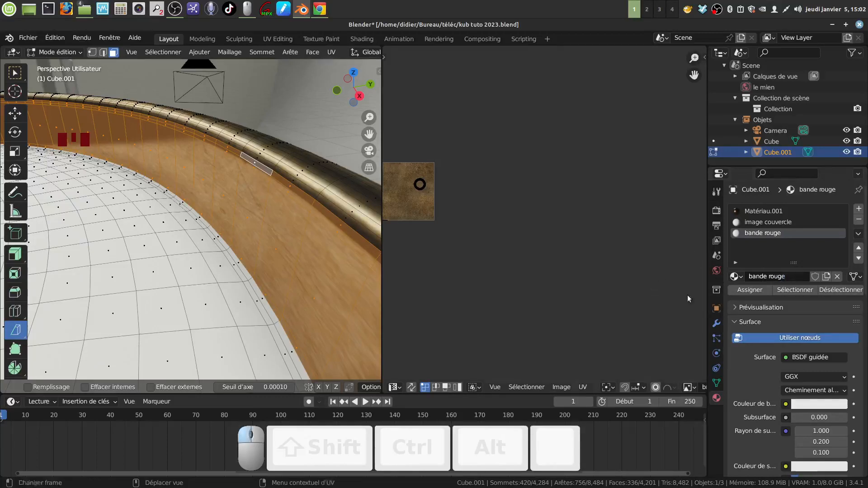
left_click(750, 290)
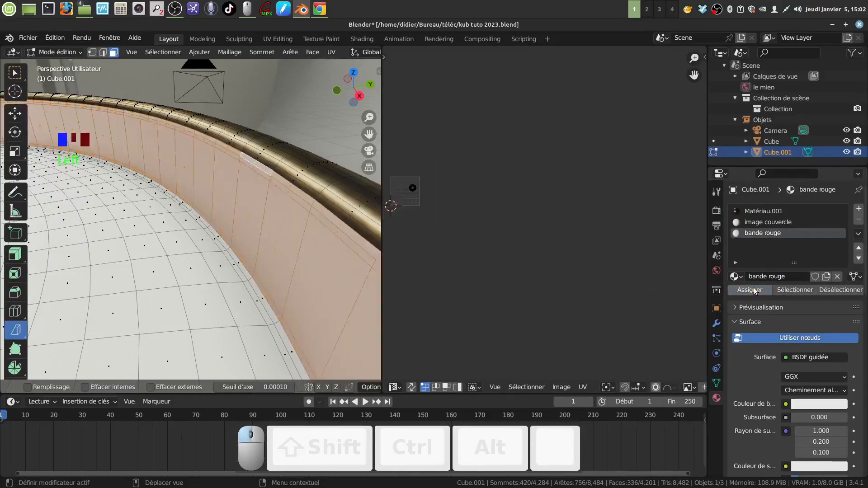
Return the lid to Object Mode and set the "bande rouge" material's specular to 0.
middle_click_drag(434, 260, 316, 294)
key("Tab")
scroll(291, 285, "down", 4)
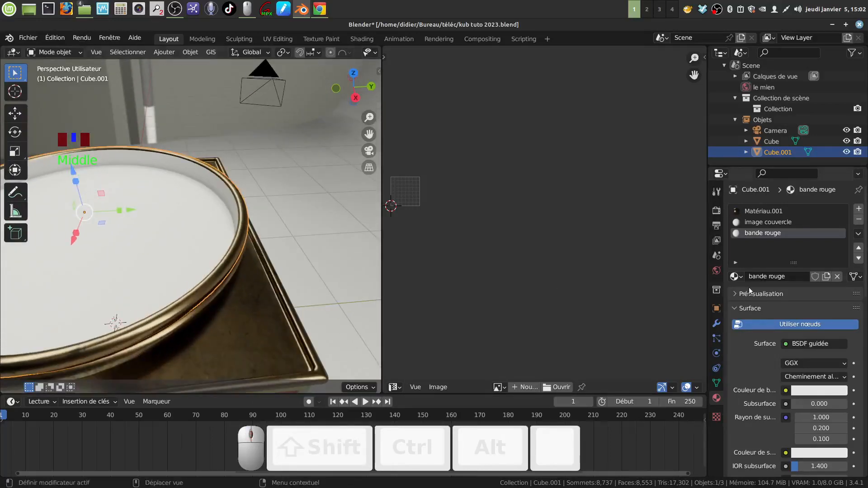
scroll(769, 378, "down", 5)
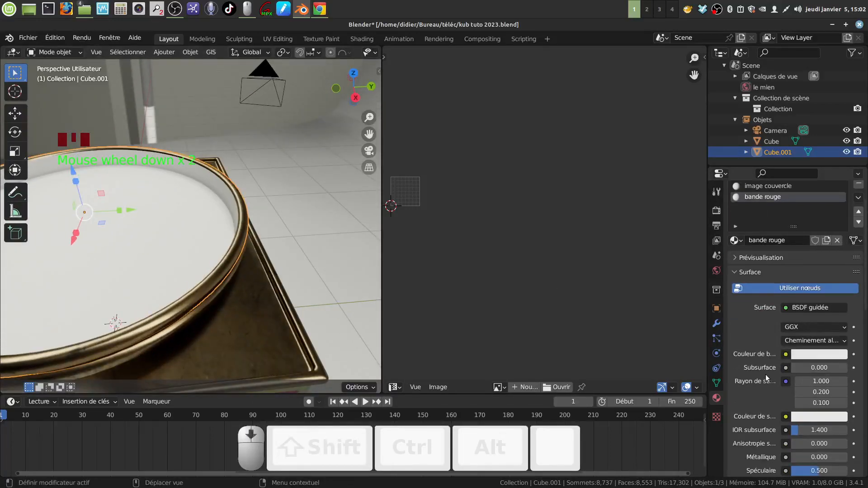
left_click_drag(816, 418, 793, 418)
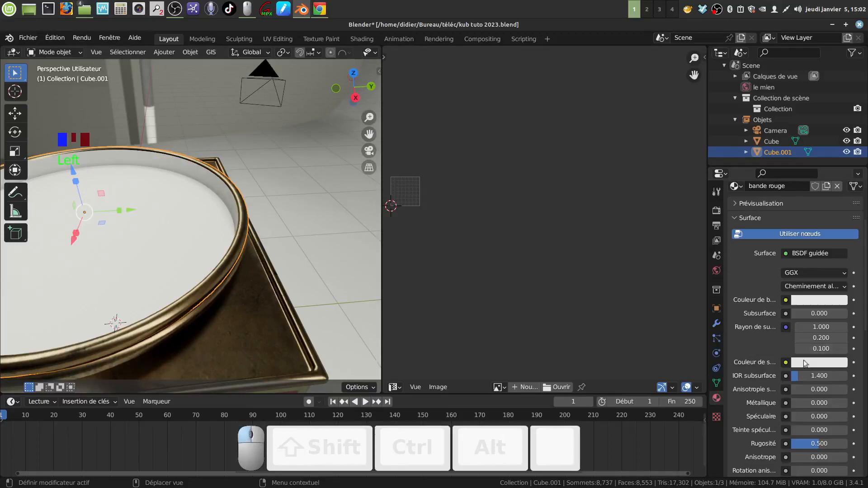
Set the "bande rouge" material's specular to 0.056 and sample its base colour from the red of the box's front label.
middle_click_drag(148, 337, 180, 334)
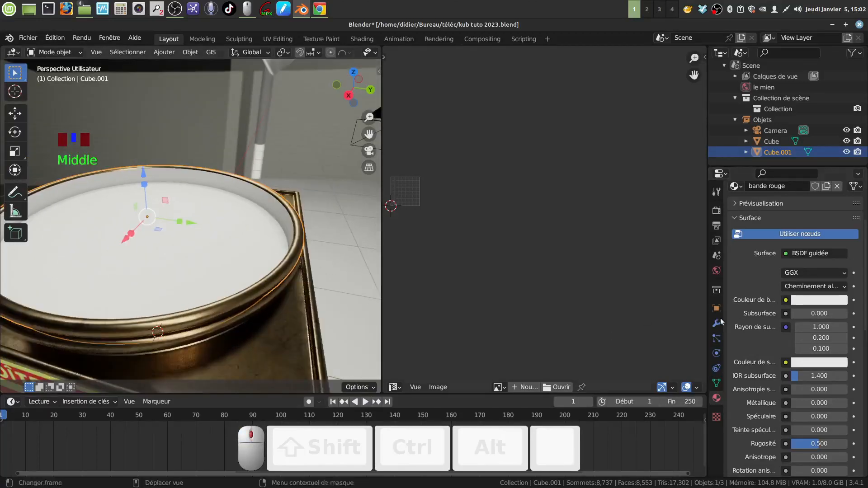
scroll(255, 320, "down", 4)
middle_click_drag(256, 321, 296, 156)
scroll(299, 169, "up", 3)
middle_click_drag(296, 156, 321, 192, "shift")
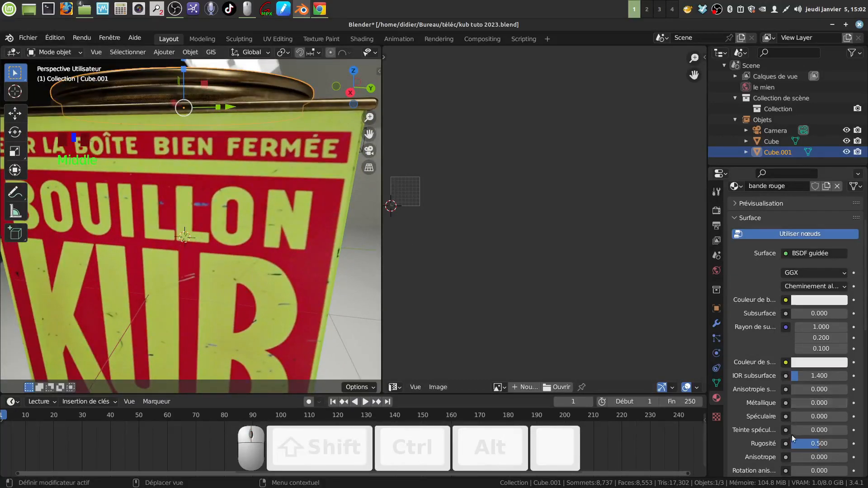
left_click(795, 424)
left_click(812, 300)
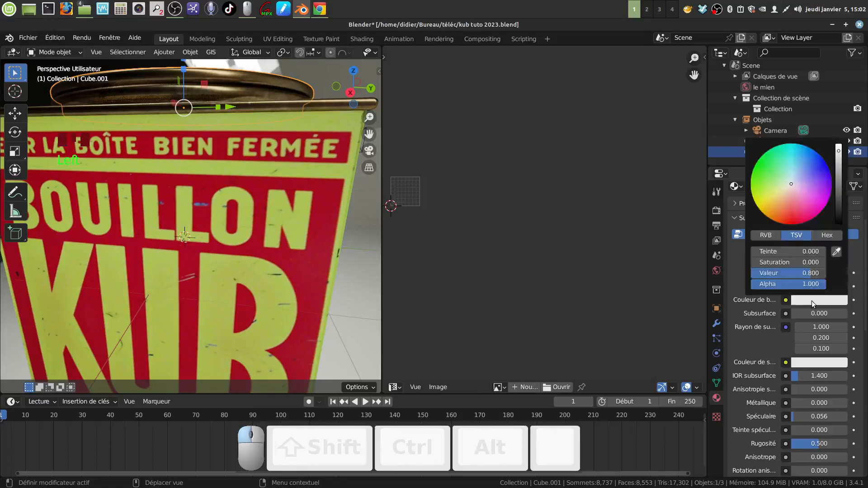
left_click(835, 252)
left_click(316, 255)
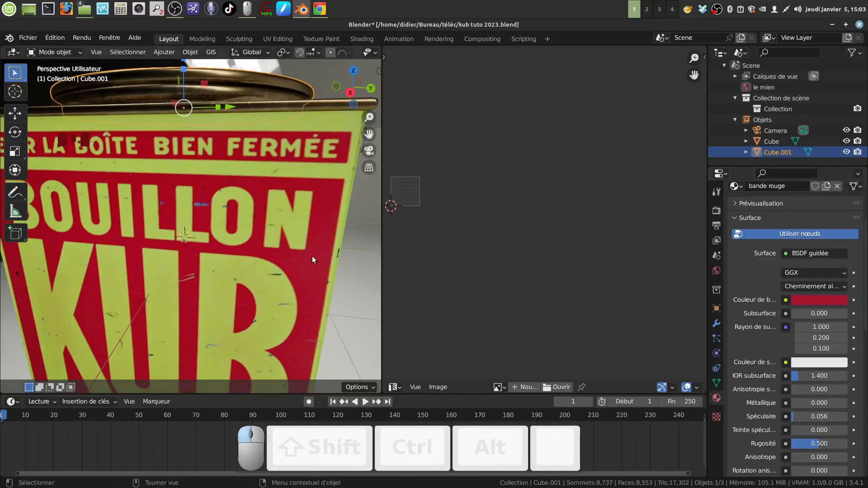
middle_click_drag(377, 182, 254, 212)
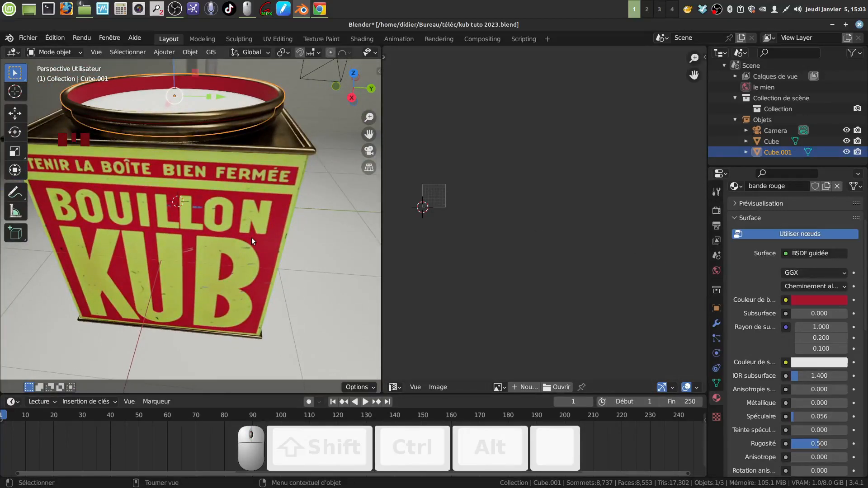
View the lid from directly above and add an image texture to the base colour of the "image couvercle" material.
key("KP_7")
middle_click_drag(251, 237, 4, 153, "shift")
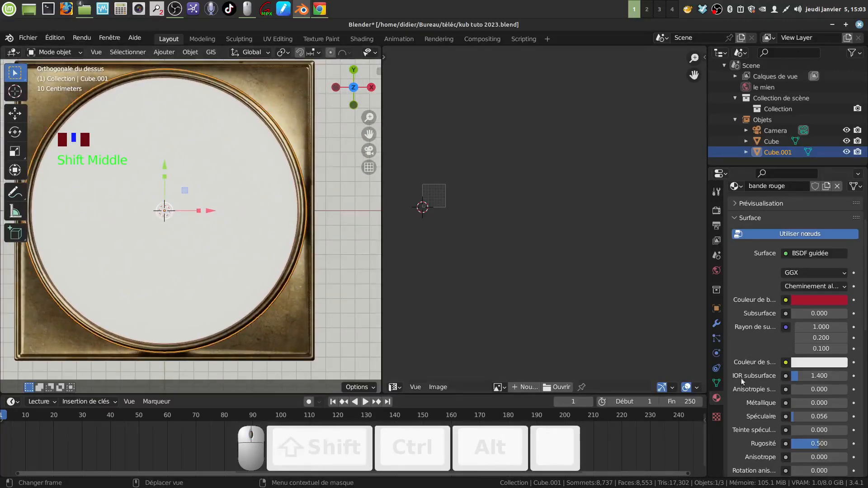
scroll(804, 249, "up", 6)
left_click(768, 222)
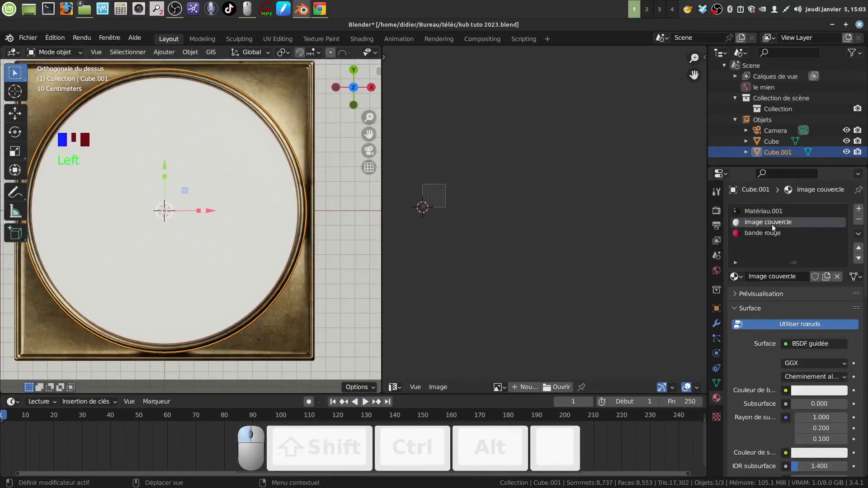
left_click(787, 391)
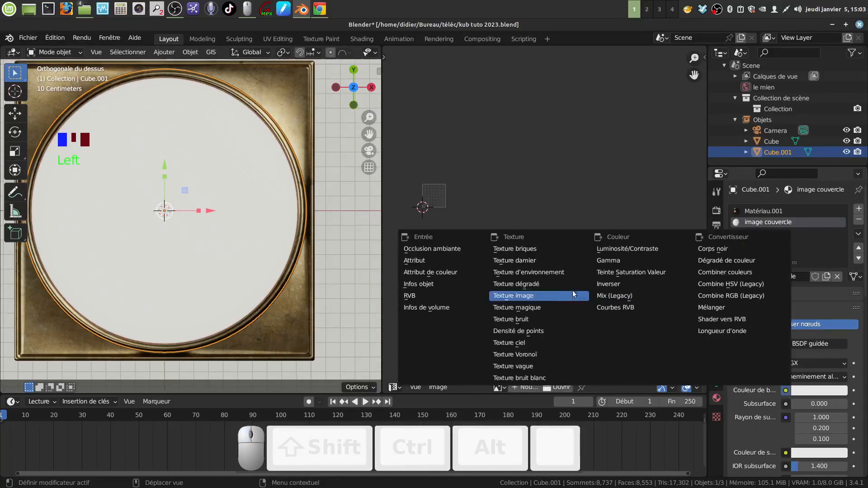
left_click(544, 295)
Set the image texture's extension to Limiter and the "image couvercle" material's specular to 0.079.
scroll(766, 409, "down", 6)
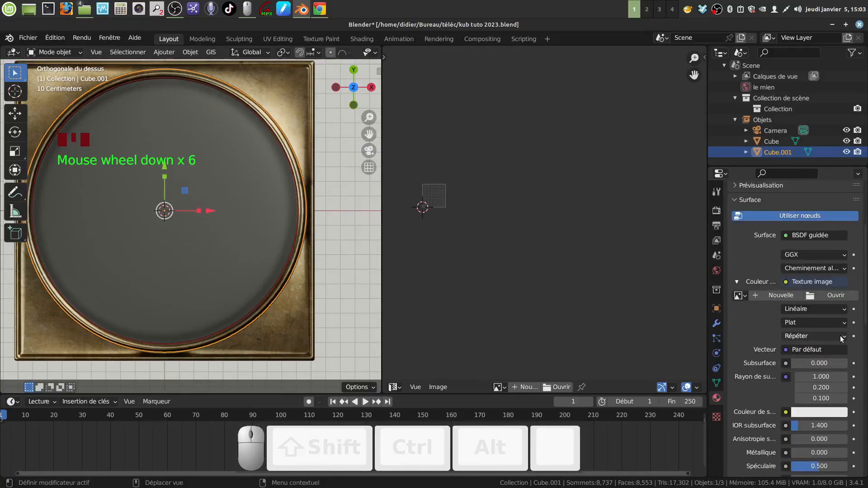
left_click(841, 338)
left_click(814, 372)
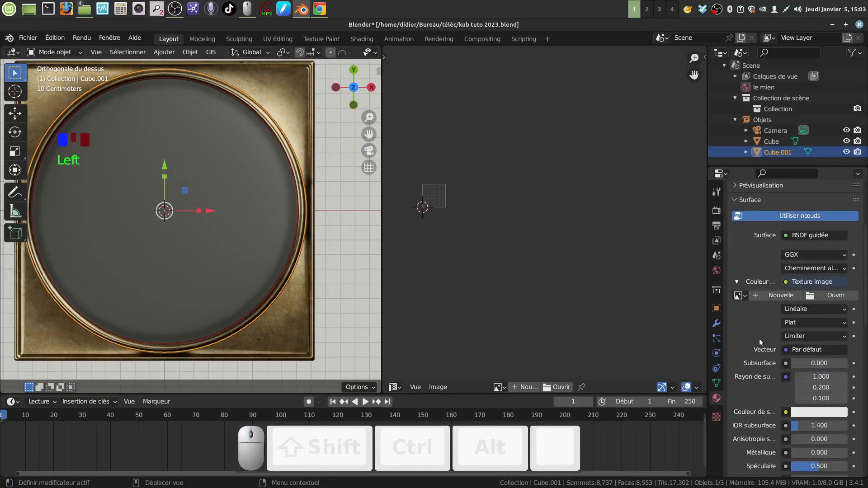
scroll(816, 427, "down", 2)
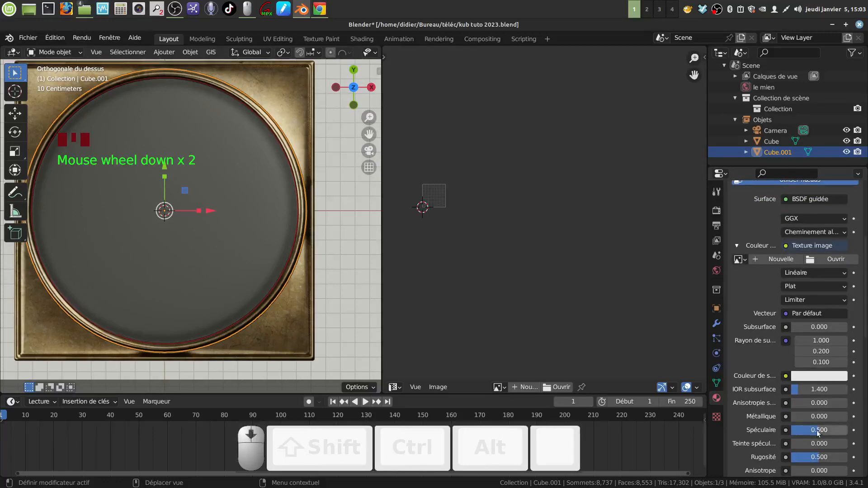
left_click_drag(816, 430, 798, 429)
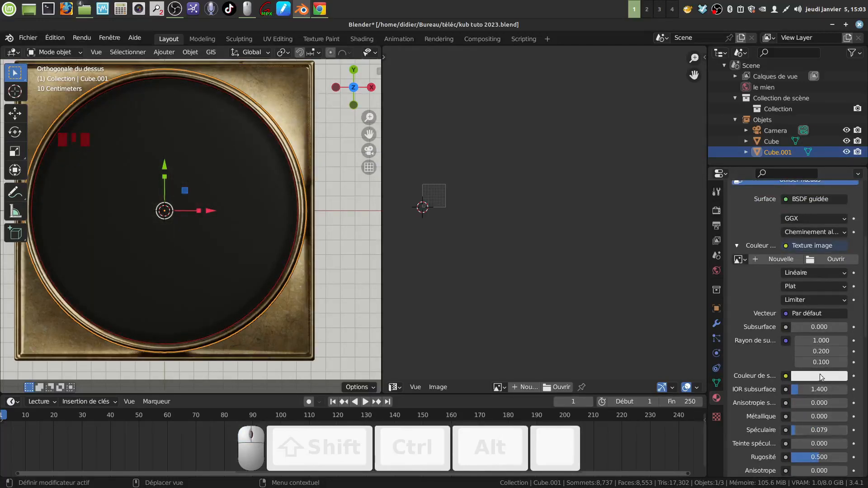
Load Sans titre.png from the kub folder as the image texture of the "image couvercle" material.
scroll(825, 377, "up", 4)
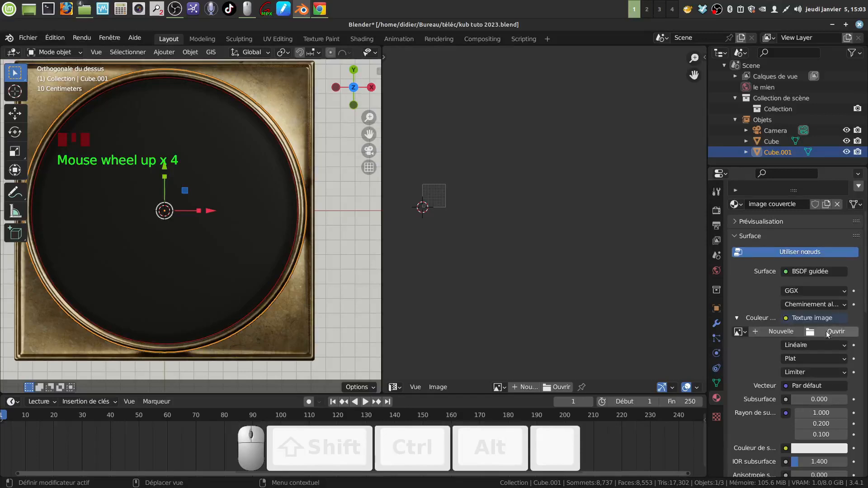
left_click(804, 333)
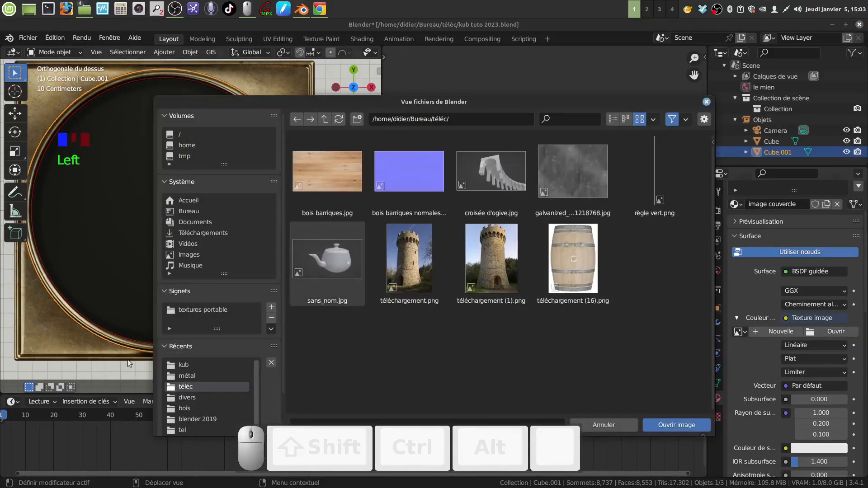
left_click(185, 365)
left_click(491, 174)
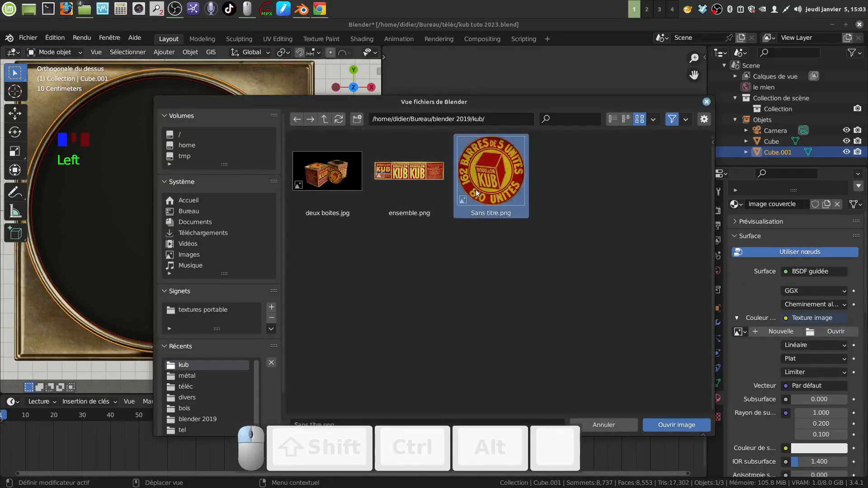
left_click(665, 425)
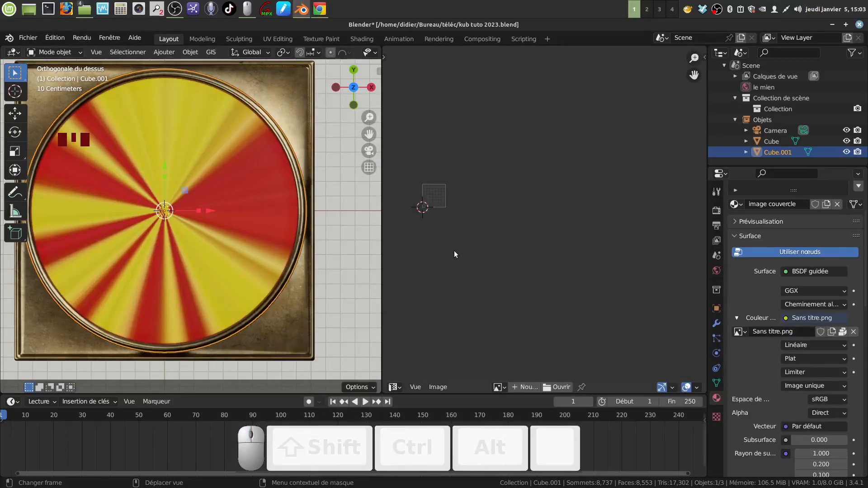
Switch the empty image area to the UV editor and select the lid's "image couvercle" faces in Edit Mode.
left_click(393, 387)
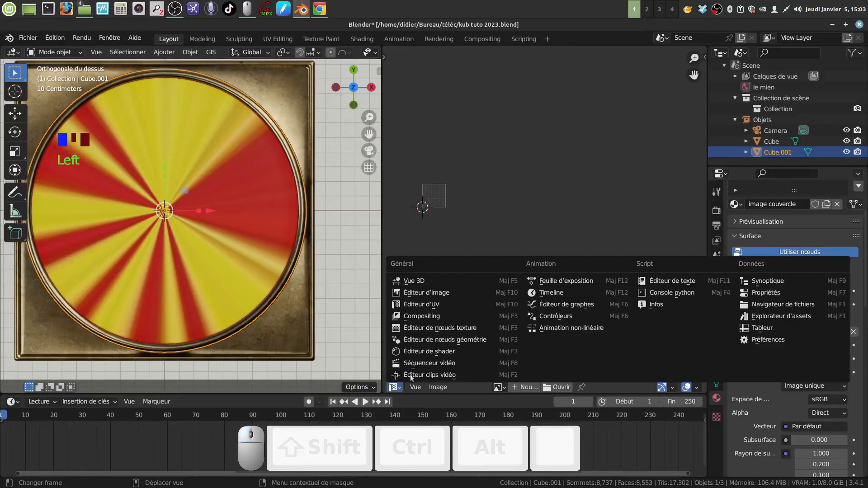
left_click(470, 305)
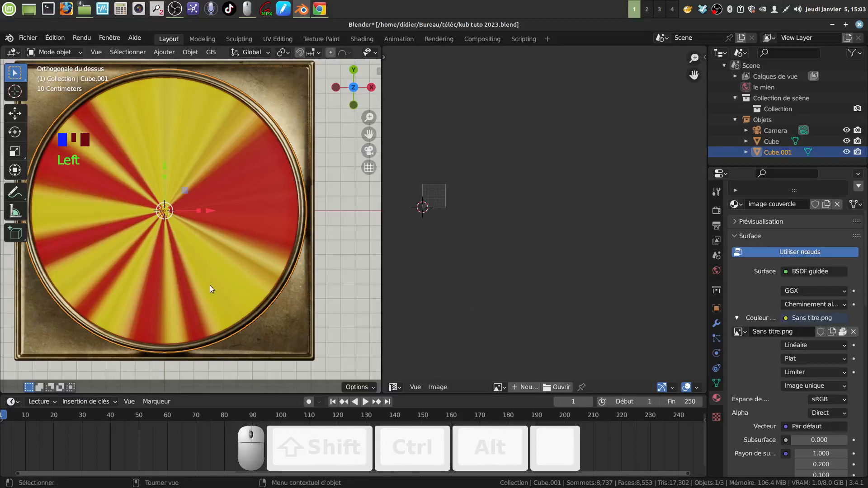
key("Tab")
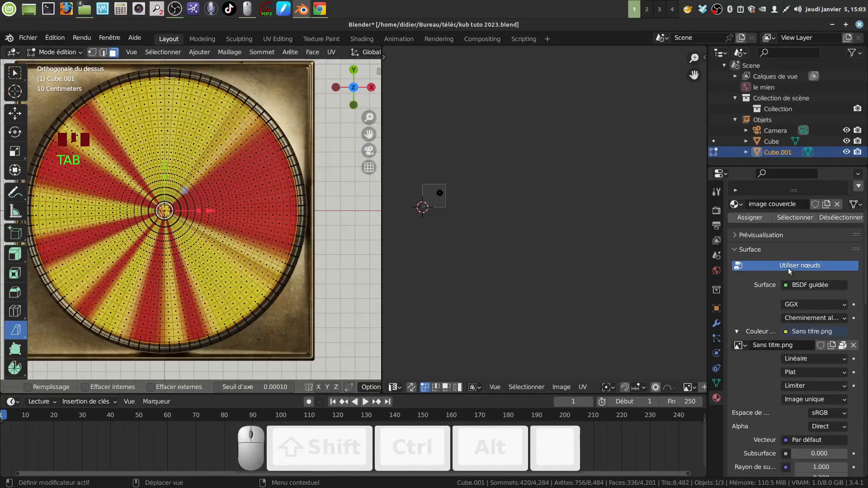
scroll(788, 270, "up", 4)
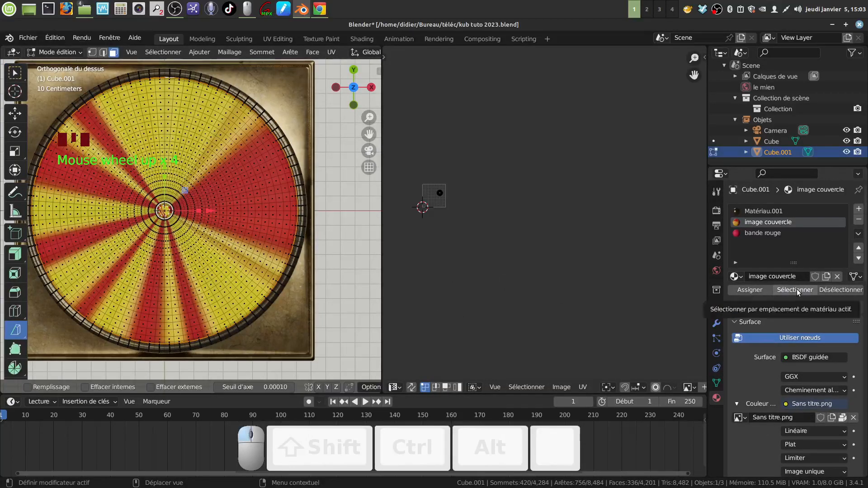
left_click(796, 289)
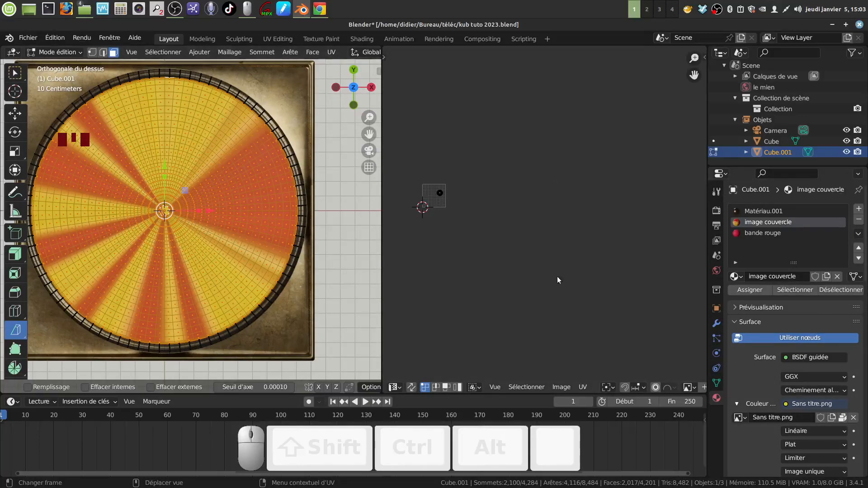
Display Sans titre.png in the UV editor so the whole round image is in view.
scroll(614, 386, "down", 6)
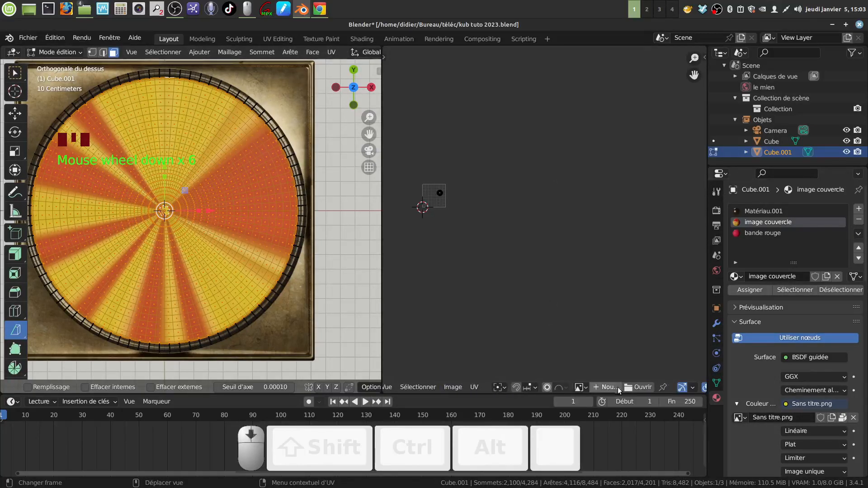
left_click(587, 387)
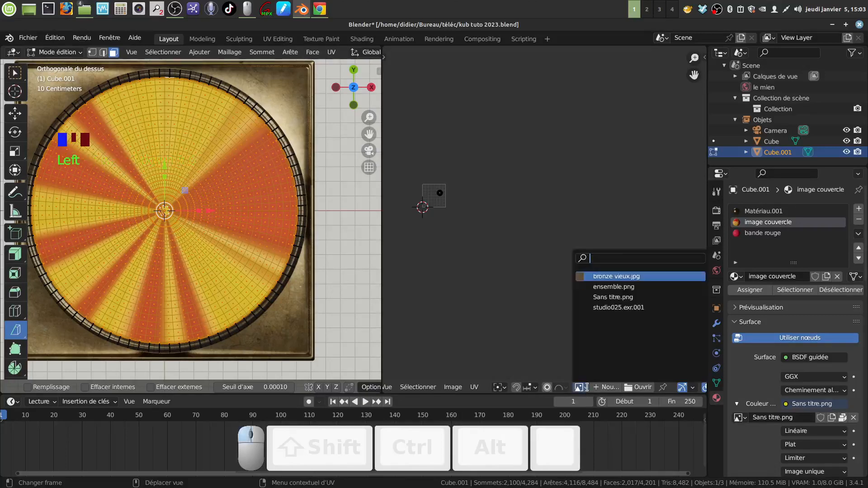
left_click(640, 297)
scroll(520, 274, "up", 5)
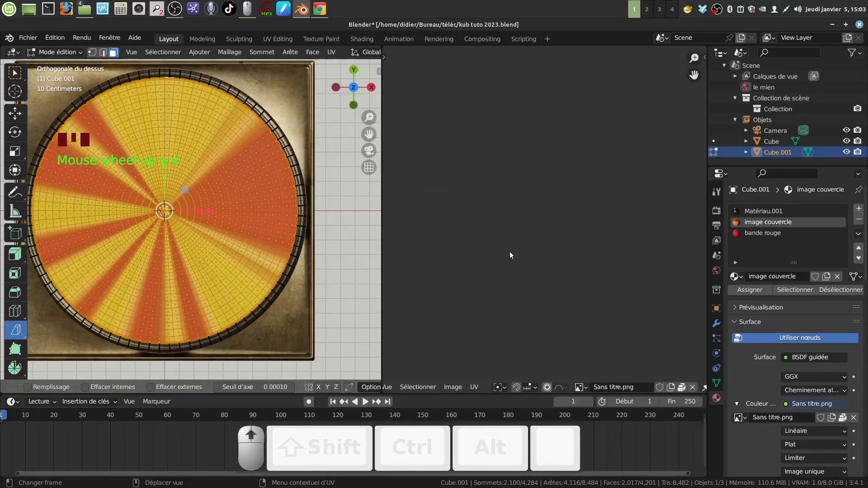
middle_click_drag(497, 162, 445, 296)
scroll(446, 297, "up", 5)
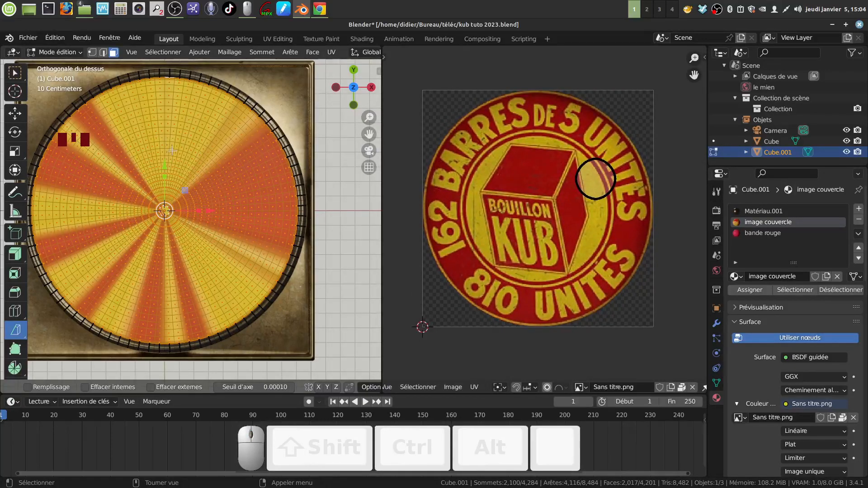
Unwrap the selected disc faces by projecting from the top view fitted to bounds, and return to Object Mode.
key("u")
key("u")
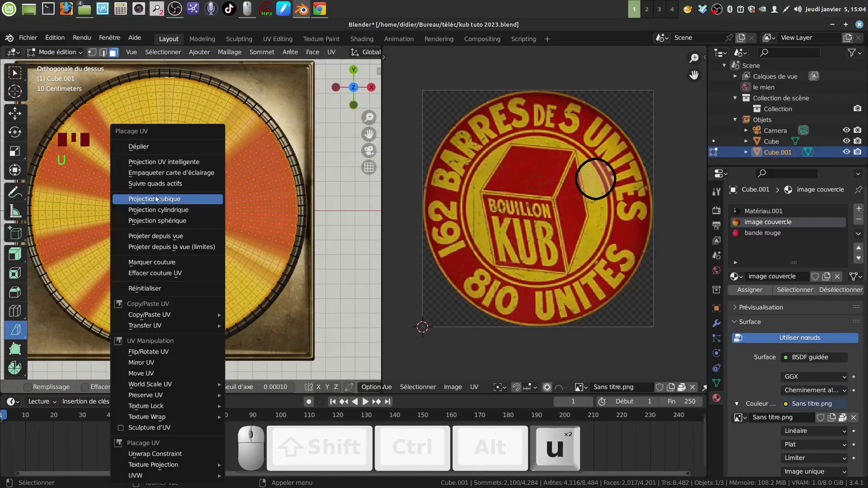
left_click(179, 247)
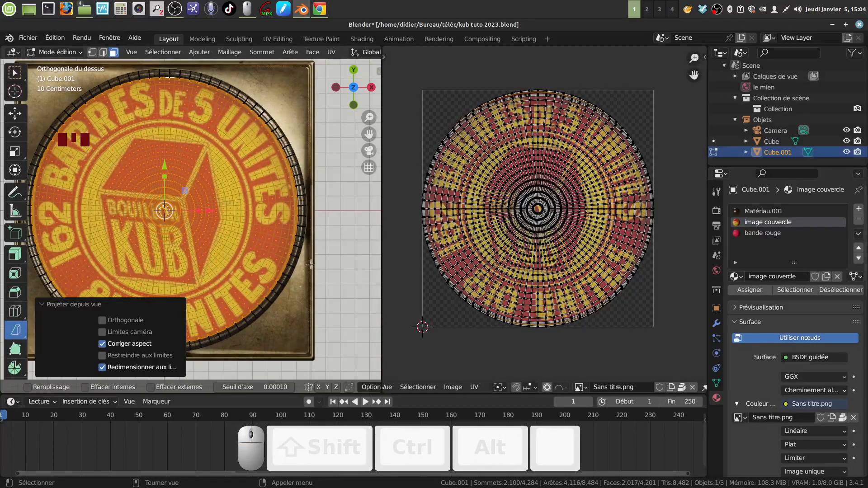
key("Tab")
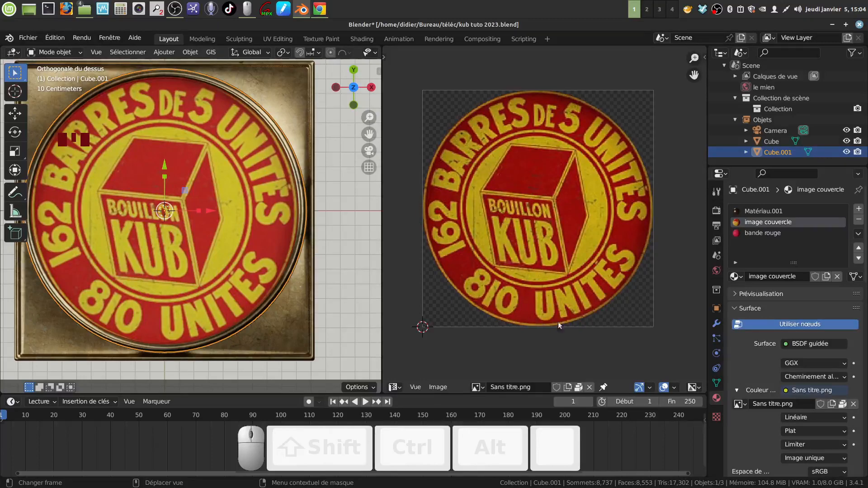
Deselect the lid and inspect its textured disc and red band together with the box from several angles.
middle_click_drag(193, 213, 260, 152)
left_click(302, 162)
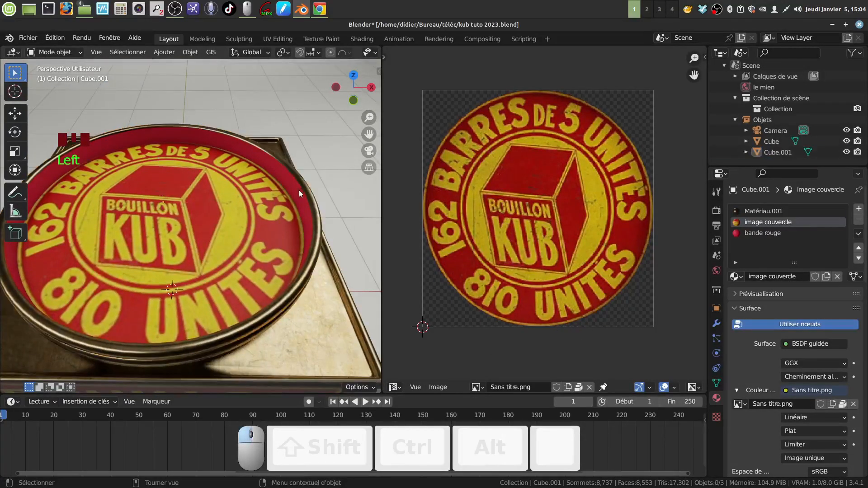
middle_click_drag(299, 189, 267, 195)
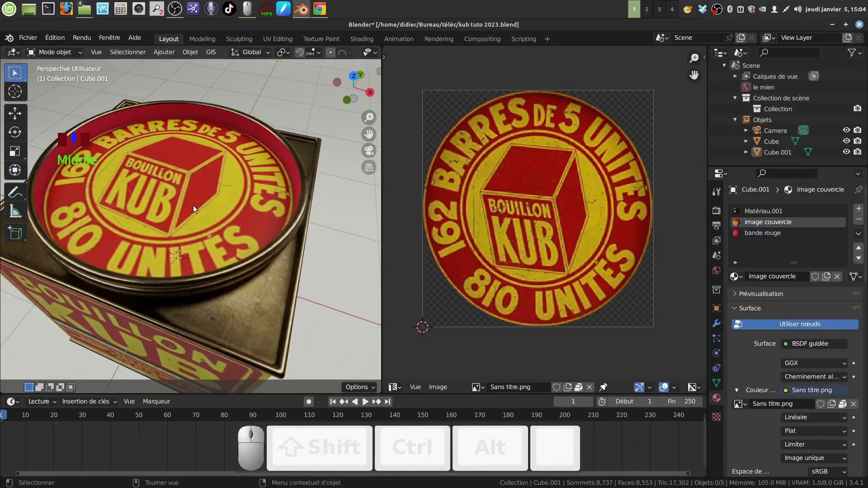
scroll(203, 204, "up", 3)
middle_click_drag(203, 204, 213, 161)
scroll(210, 191, "down", 2)
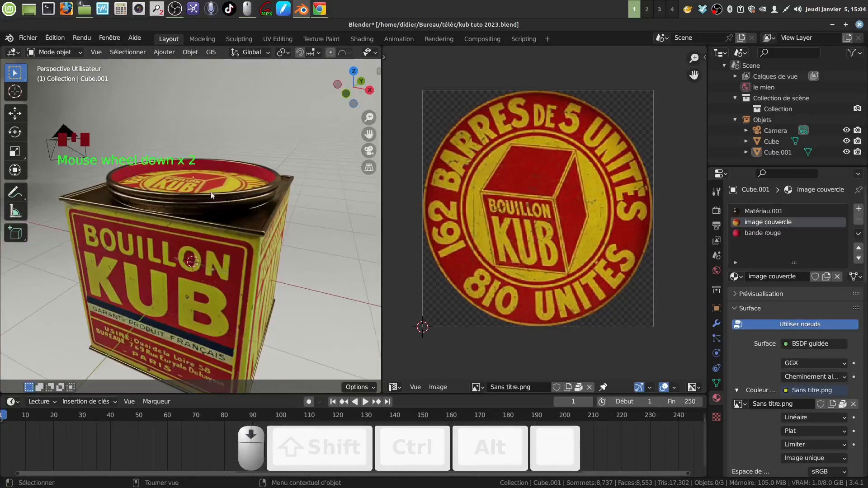
middle_click_drag(211, 191, 226, 217)
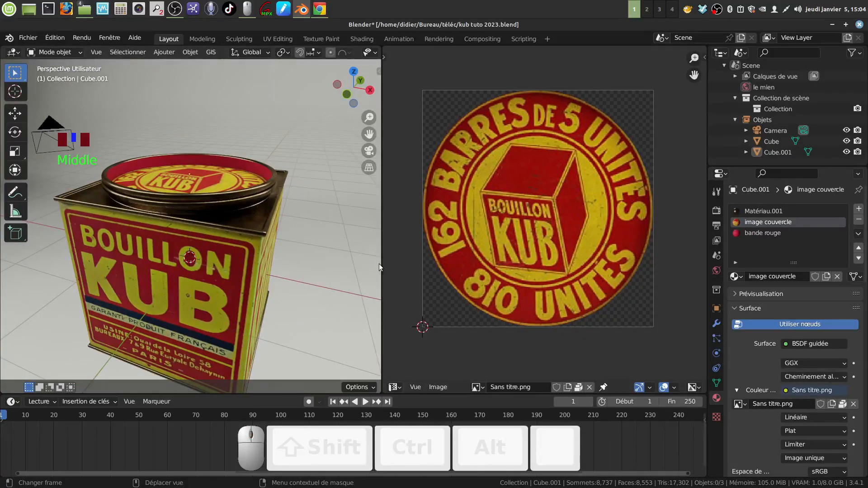
Join the UV editor area into the 3D viewport and frame the container in the enlarged view.
right_click(379, 266)
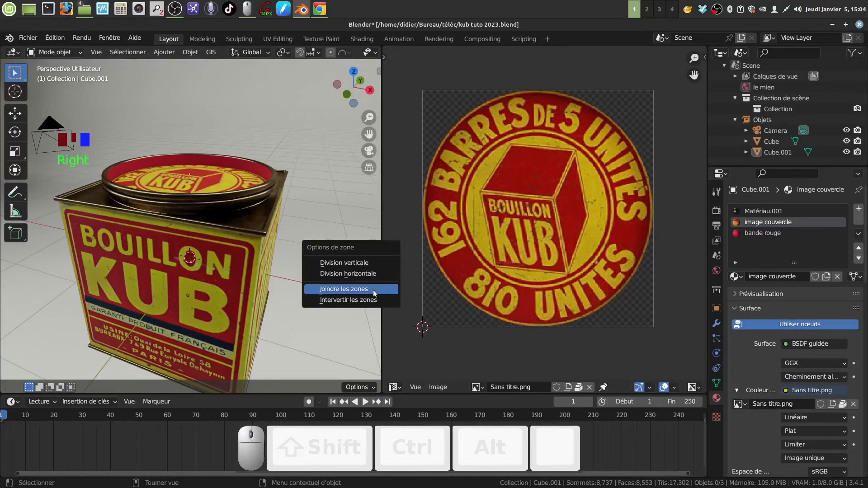
left_click(375, 290)
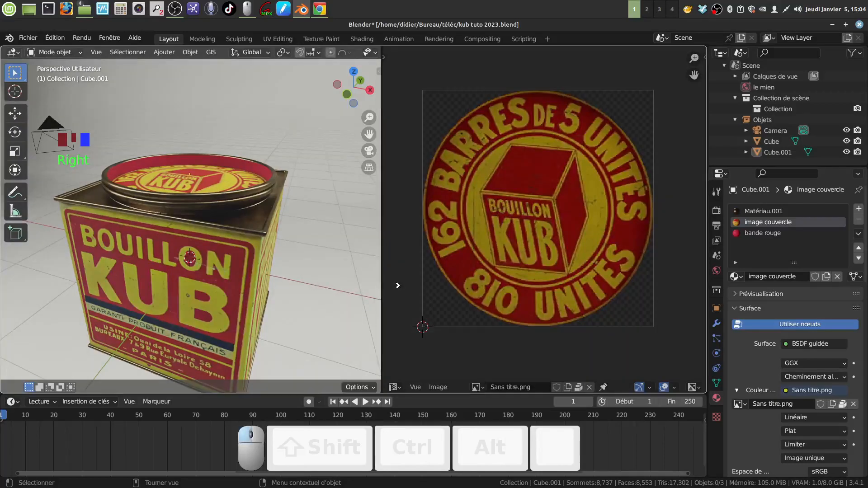
left_click(384, 278)
scroll(384, 278, "down", 1)
scroll(384, 278, "down", 1)
middle_click_drag(386, 264, 283, 265, "shift")
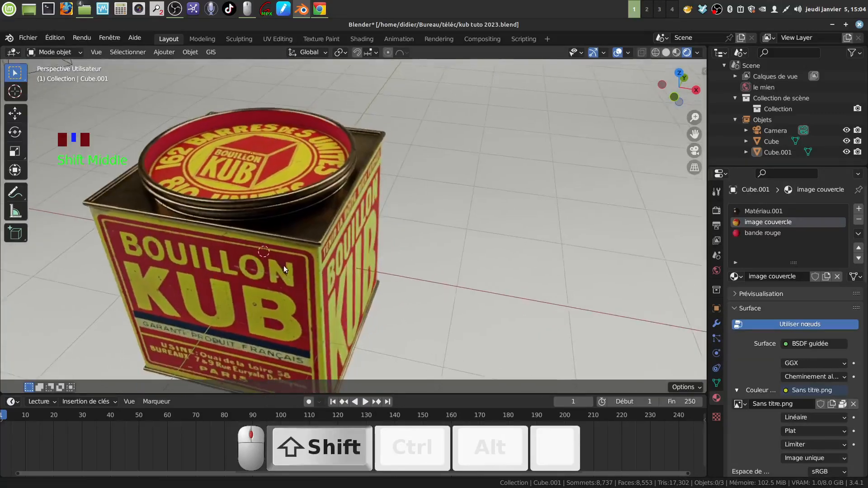
Isolate the printed box from its lid in local view and look at the printed image on its inner walls.
left_click(265, 202)
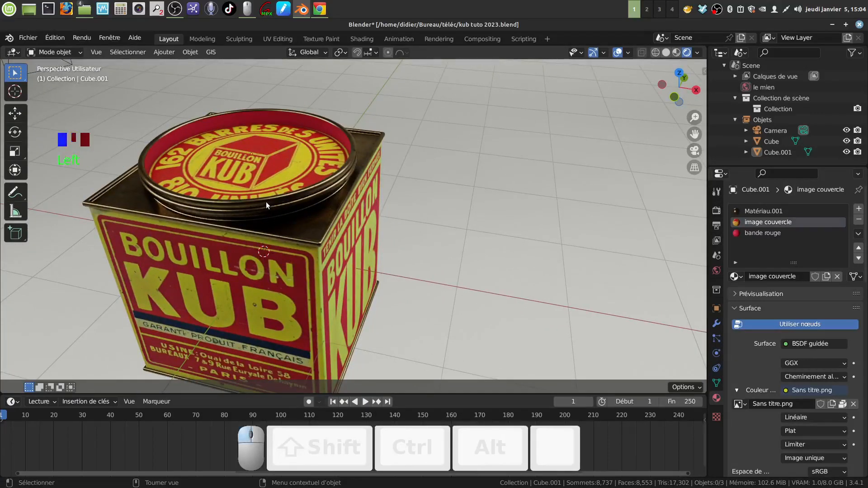
left_click(289, 253)
left_click(331, 252)
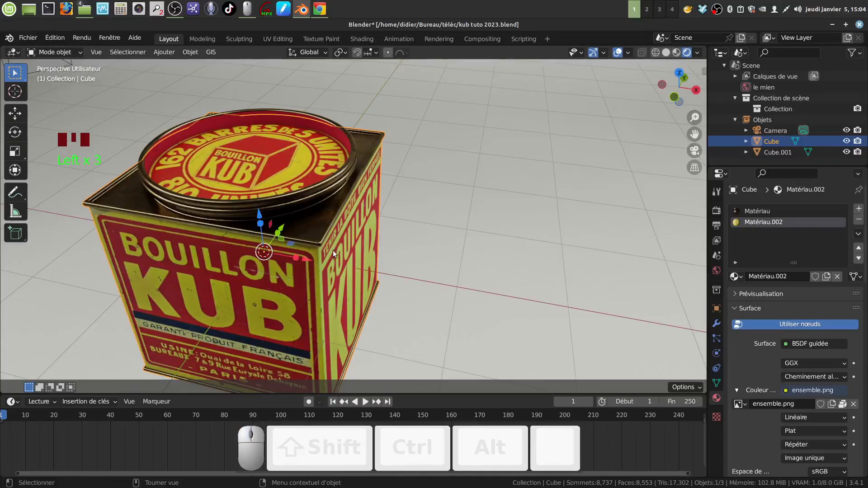
key("KP_Divide")
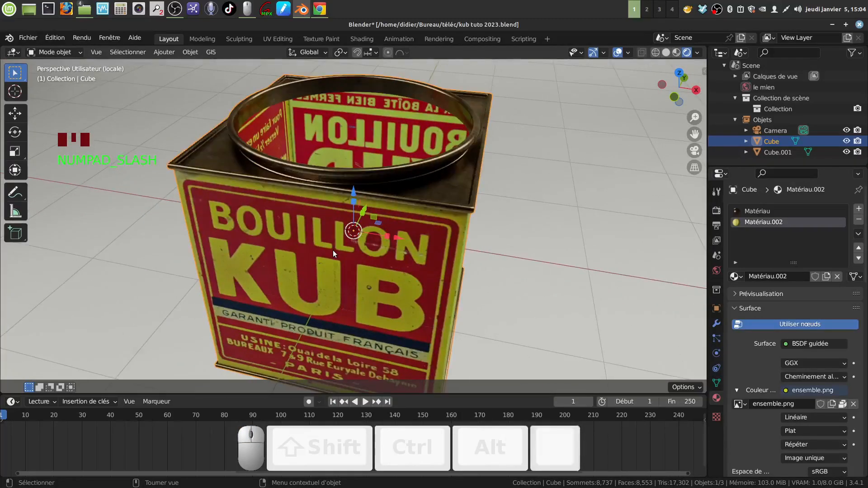
middle_click_drag(324, 245, 330, 181)
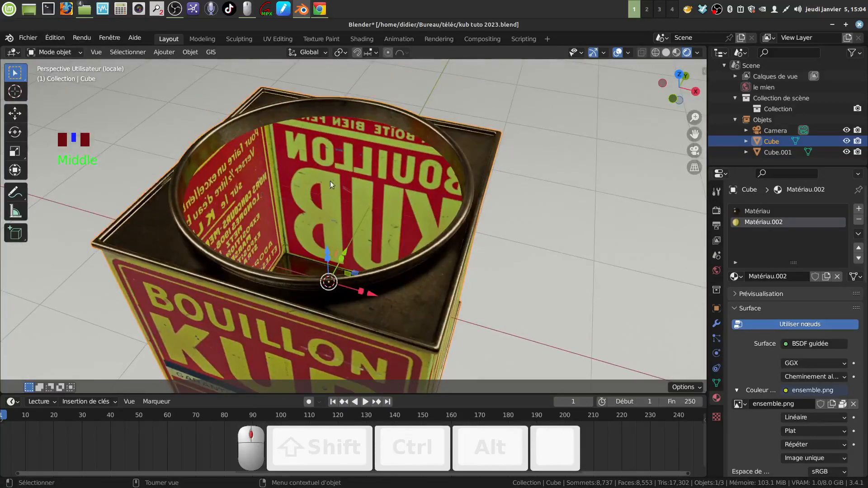
middle_click_drag(417, 299, 376, 212, "shift")
scroll(336, 216, "down", 2)
middle_click_drag(376, 211, 340, 211, "shift")
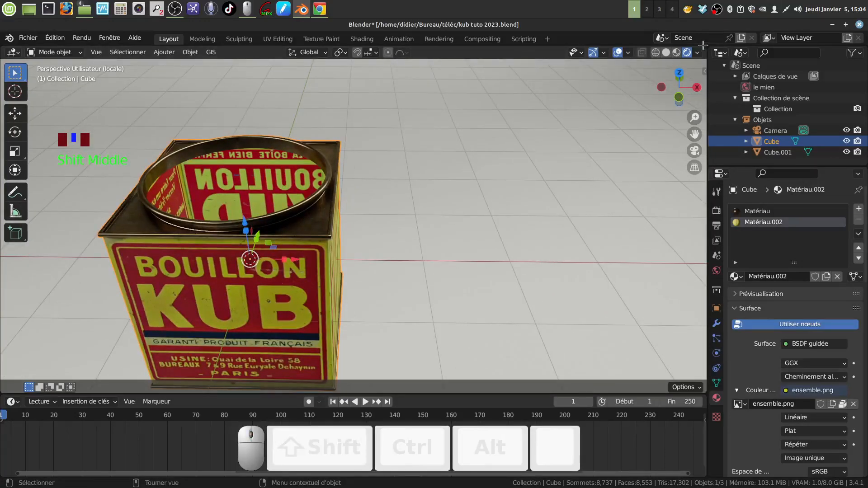
Split off a Shader Editor beside the 3D viewport and show the node tree of the box's Matériau.002.
left_click_drag(704, 48, 271, 67)
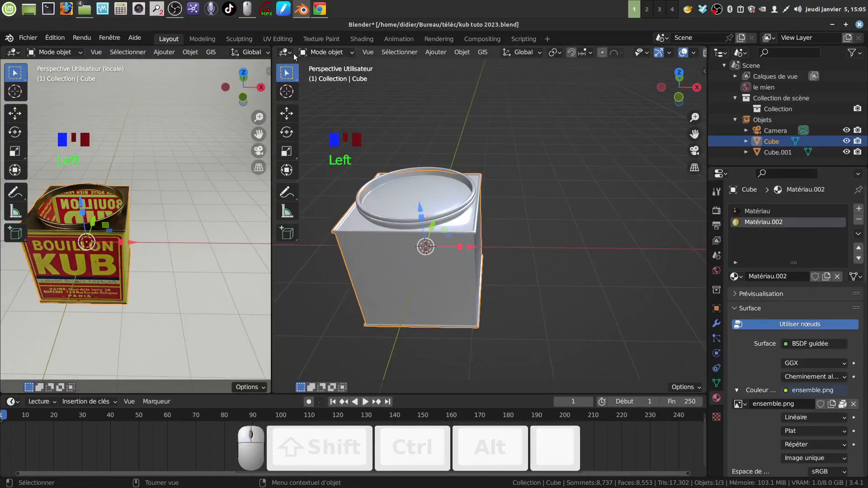
left_click(285, 53)
left_click(341, 151)
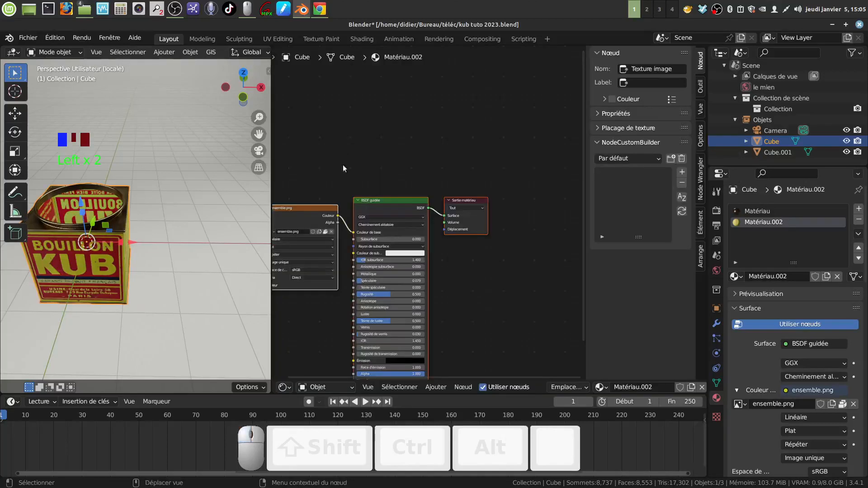
left_click(757, 211)
left_click(765, 224)
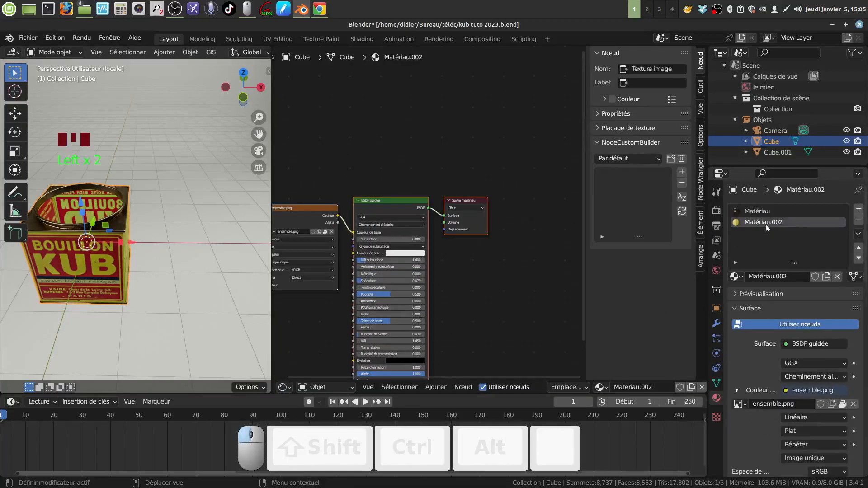
middle_click_drag(445, 280, 490, 203)
scroll(490, 204, "down", 3)
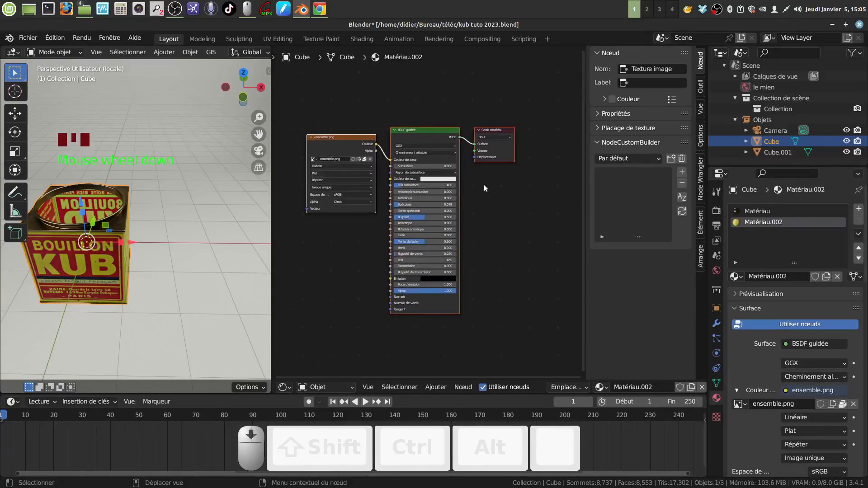
Move the material output node down and away from the BSDF guidée node to free space in Matériau.002.
scroll(484, 188, "down", 2)
left_click_drag(487, 125, 540, 350)
scroll(412, 280, "down", 3)
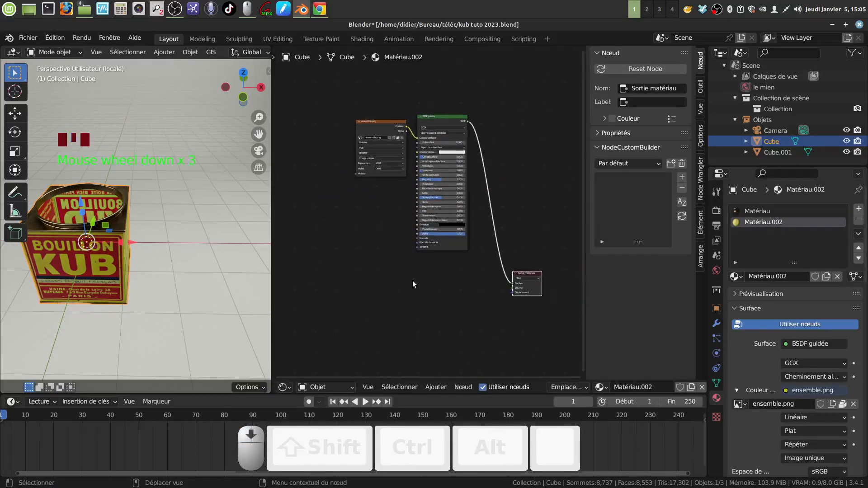
middle_click_drag(412, 280, 420, 269)
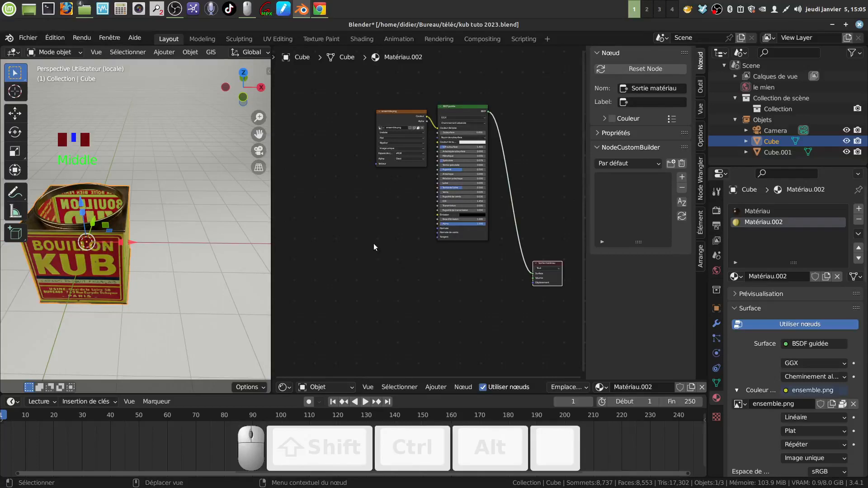
middle_click_drag(379, 232, 405, 229)
left_click_drag(533, 249, 551, 280)
Insert a Shader de mélange node on the link between the BSDF guidée and the material output.
left_click(434, 387)
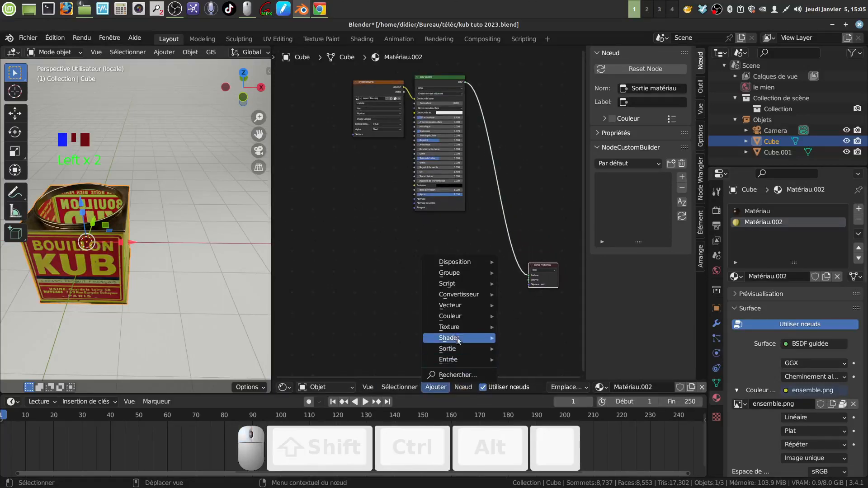
mouse_move(451, 337)
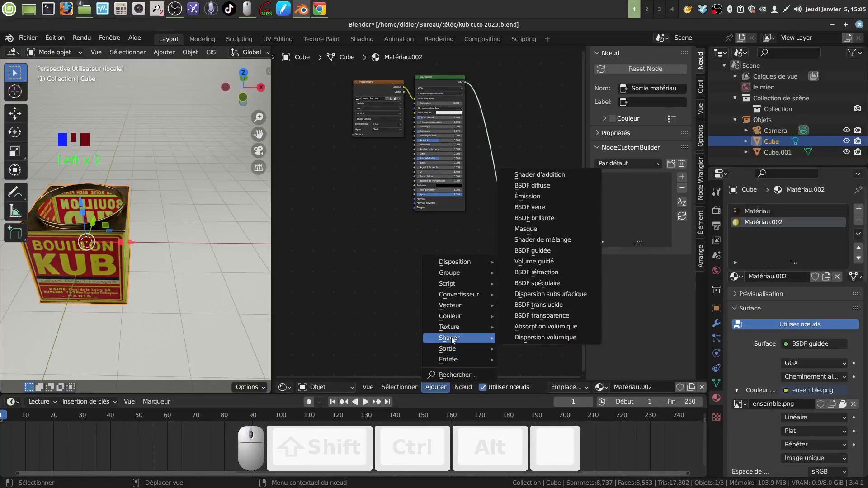
left_click(541, 239)
left_click(504, 257)
scroll(495, 316, "up", 2)
middle_click_drag(495, 316, 509, 267)
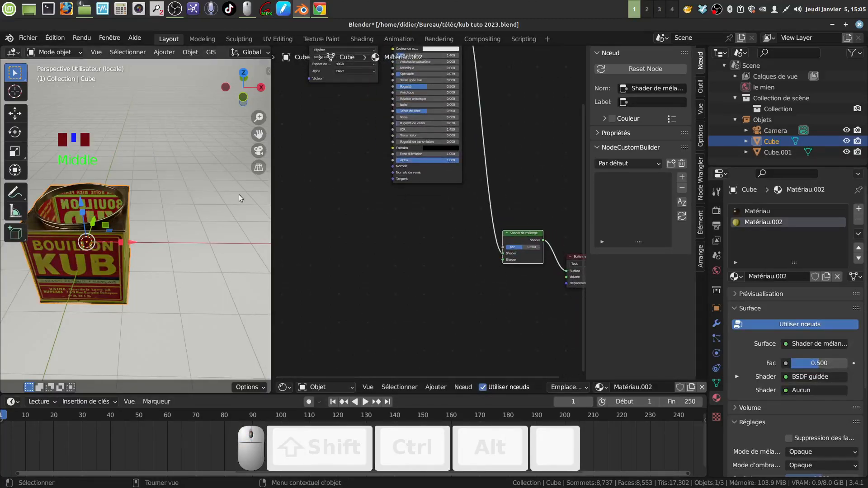
Copy all nodes of the bronze material Matériau except its material output.
left_click(746, 211)
middle_click_drag(501, 215, 451, 326)
scroll(456, 259, "down", 4)
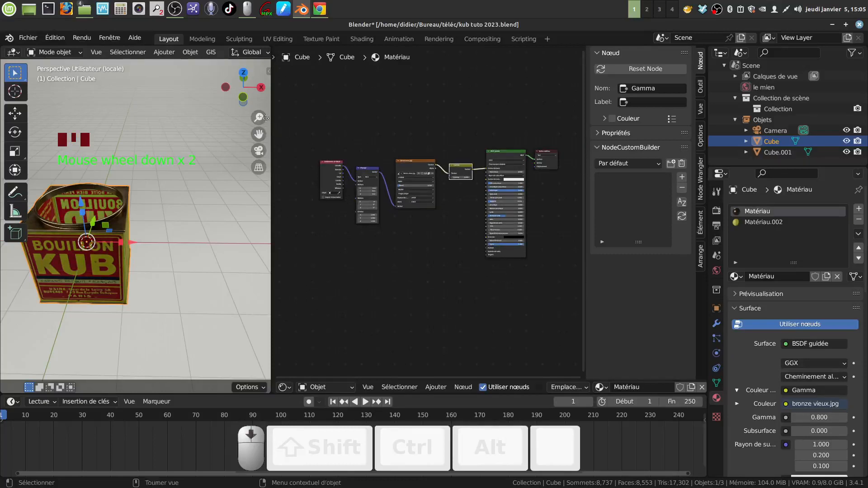
left_click_drag(290, 125, 531, 272)
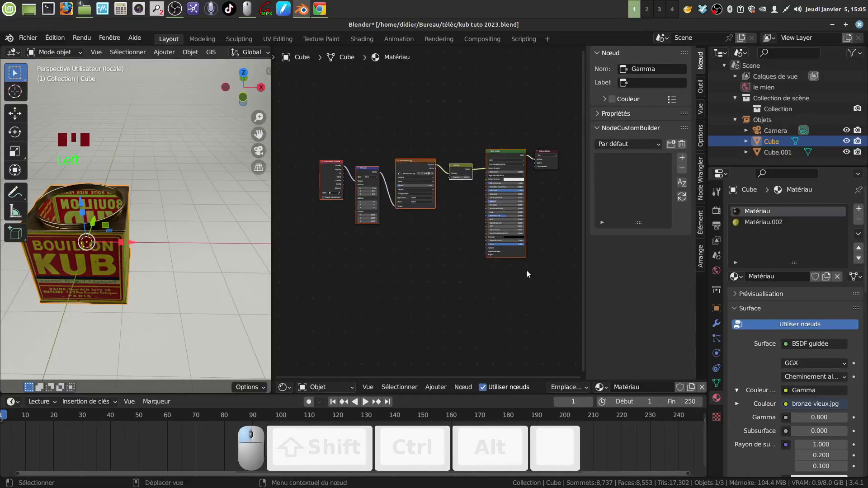
right_click(447, 204)
left_click(409, 237)
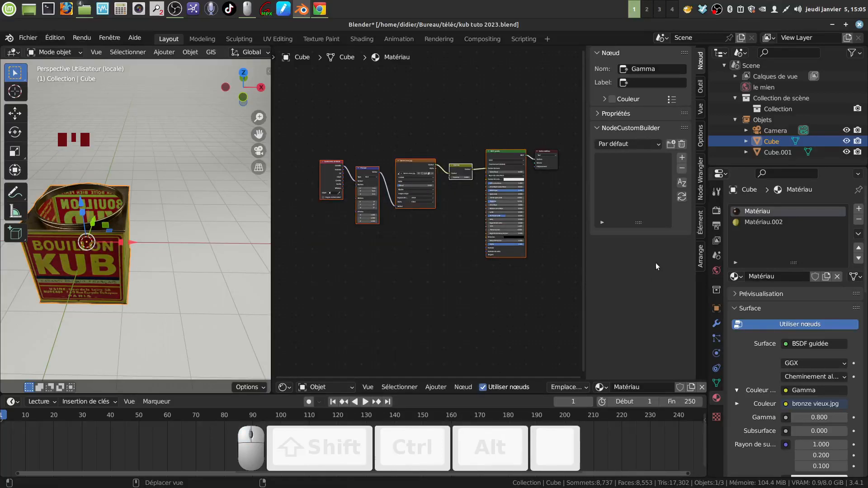
scroll(440, 227, "up", 2)
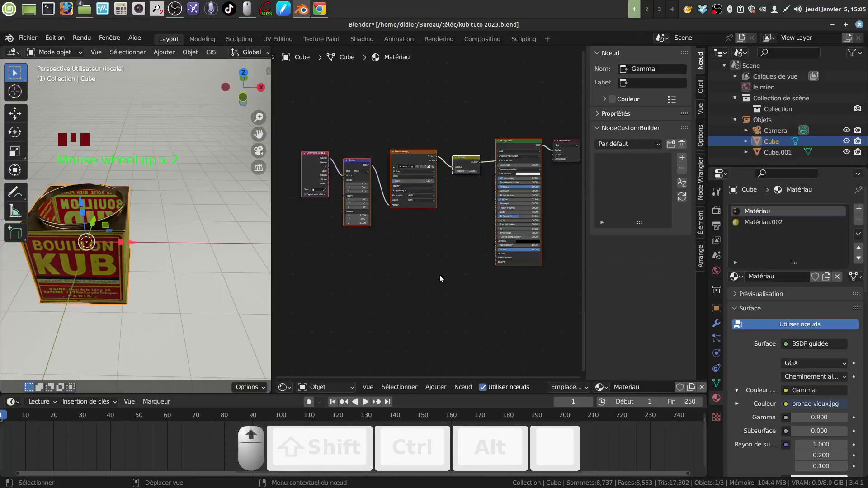
Paste the copied bronze nodes into Matériau.002 and place them below the existing image and shader nodes.
left_click(747, 221)
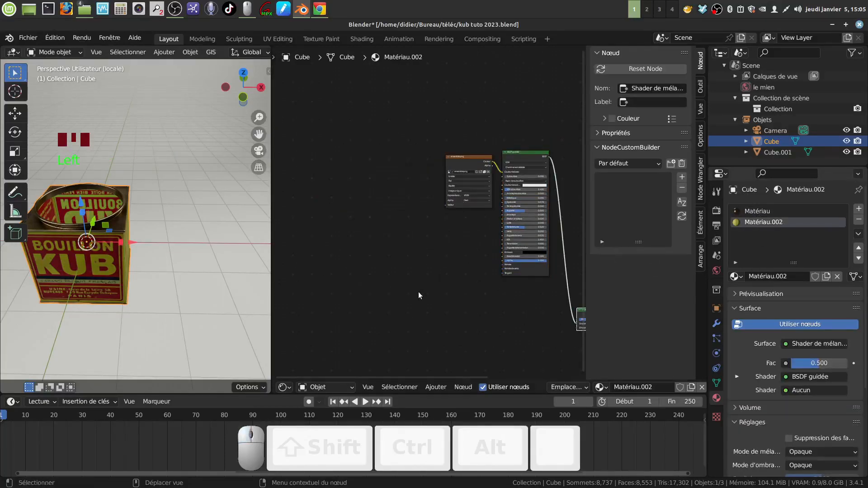
scroll(425, 294, "down", 4)
scroll(428, 292, "down", 1)
middle_click_drag(428, 292, 415, 185)
right_click(394, 214)
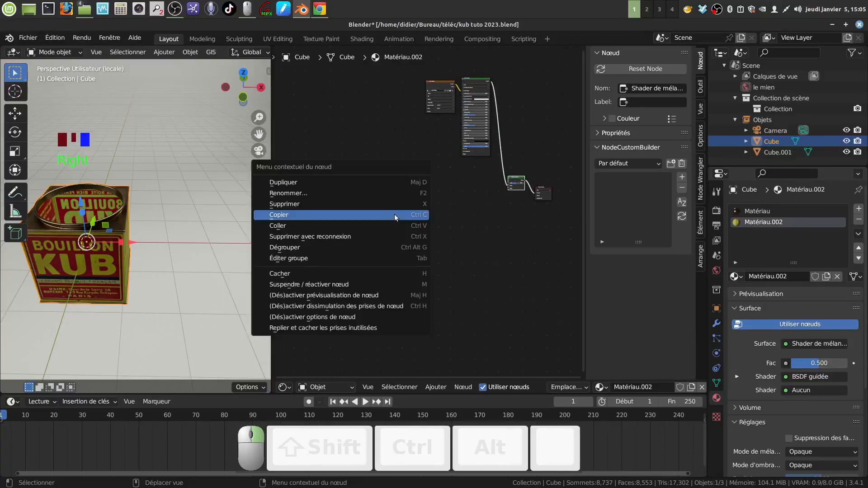
left_click(373, 225)
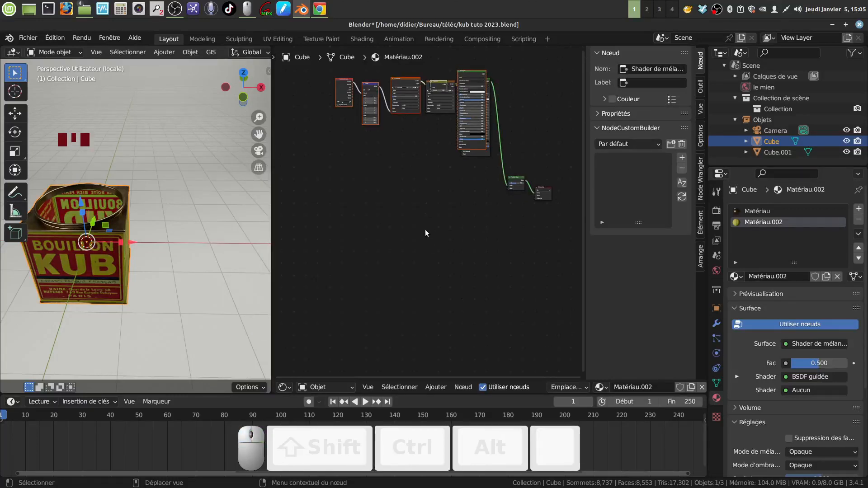
key("g")
left_click(389, 338)
Connect the pasted bronze BSDF guidée to the second shader input of the mix node and reposition it.
scroll(478, 237, "up", 3)
middle_click_drag(484, 220, 467, 289)
scroll(444, 253, "up", 5)
left_click_drag(427, 249, 418, 287)
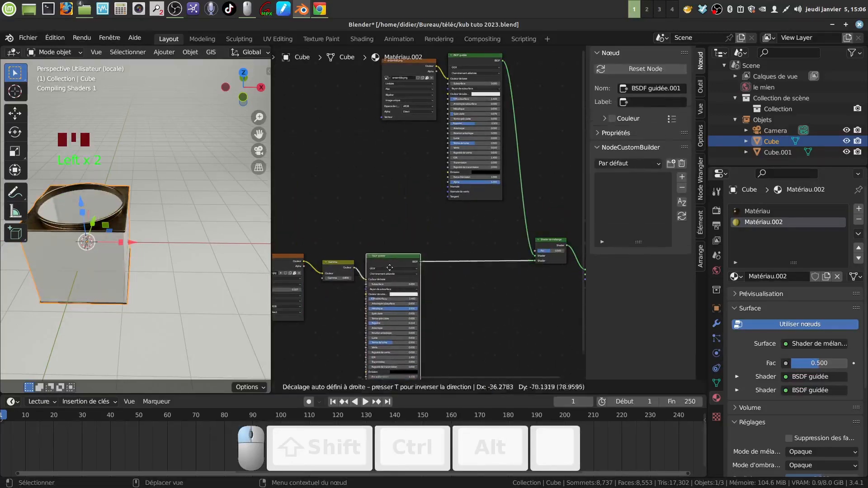
middle_click_drag(497, 332, 492, 297)
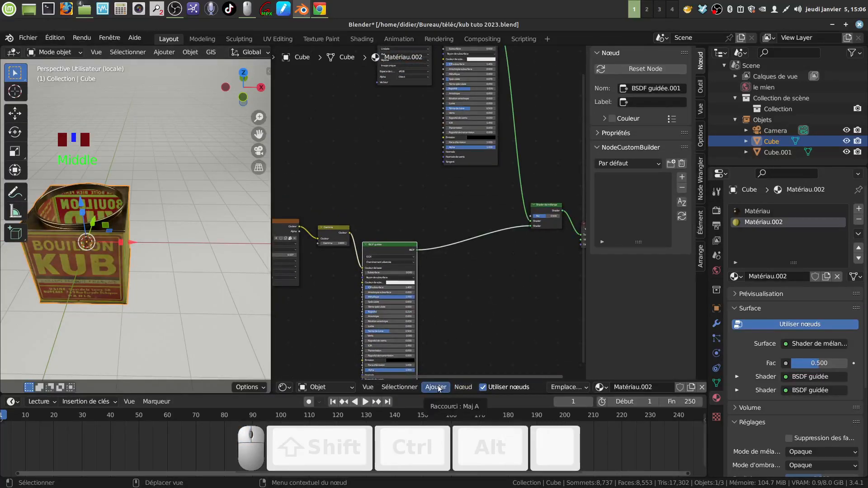
Add a Géométrie input node and connect its Face arrière output to the mix shader's Fac input.
left_click(436, 387)
mouse_move(455, 359)
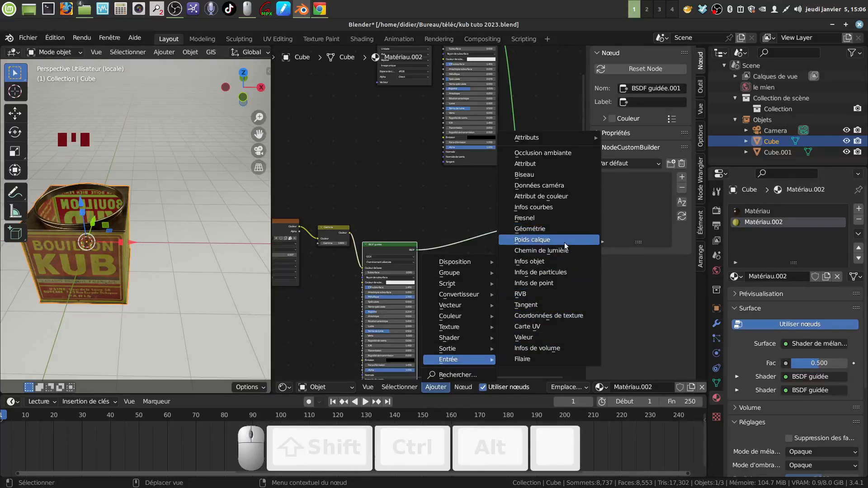
left_click(529, 229)
left_click(466, 209)
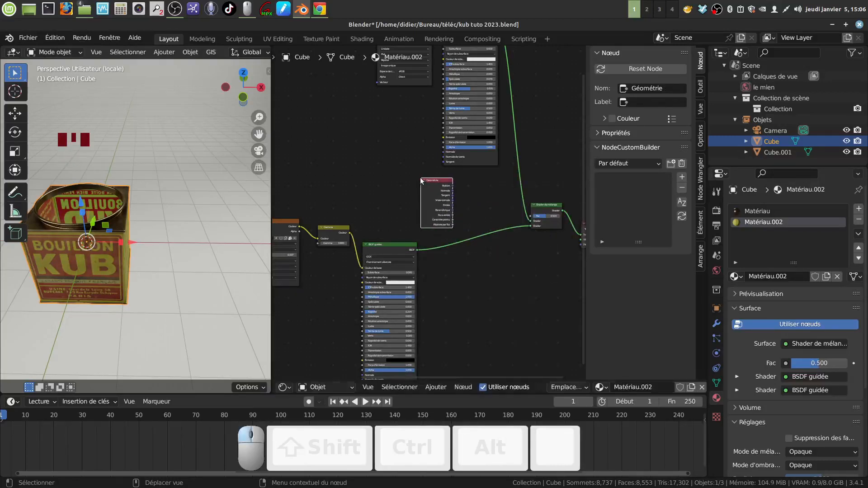
scroll(464, 211, "up", 2)
scroll(464, 210, "up", 1)
middle_click_drag(465, 211, 406, 218)
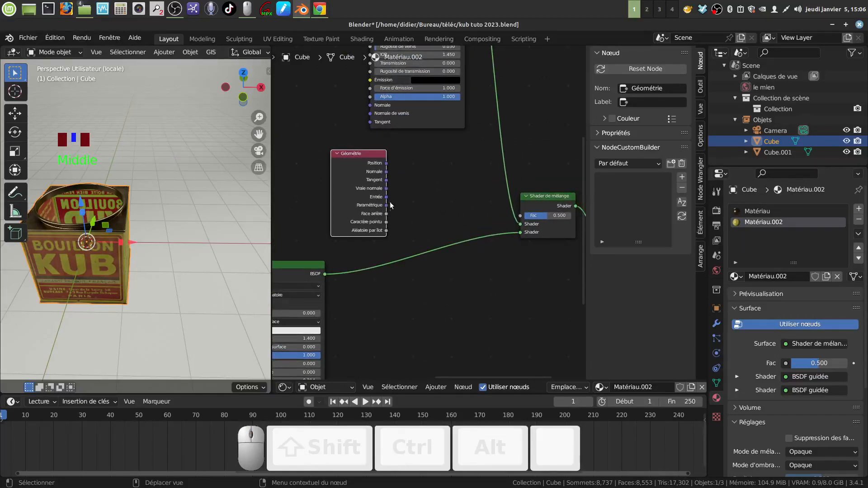
left_click_drag(386, 213, 520, 216)
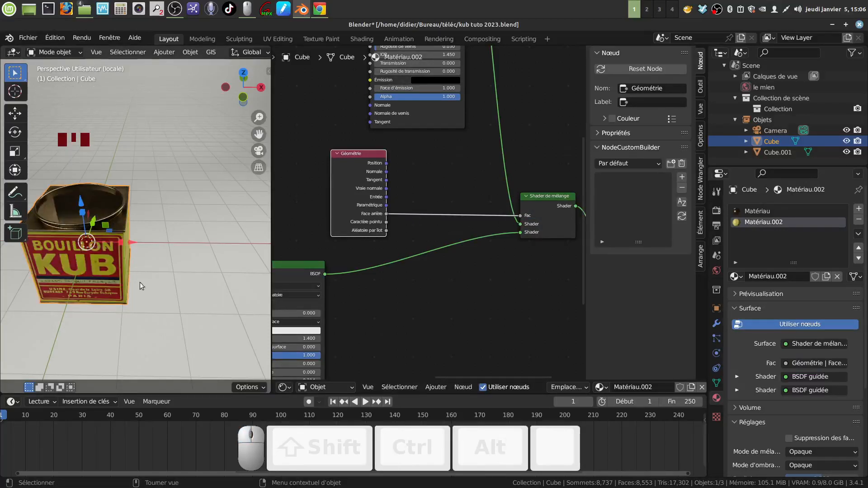
Examine the box's inner walls and printed outer faces from several angles, alongside the complete node tree.
middle_click_drag(139, 282, 114, 336)
middle_click_drag(192, 296, 170, 263)
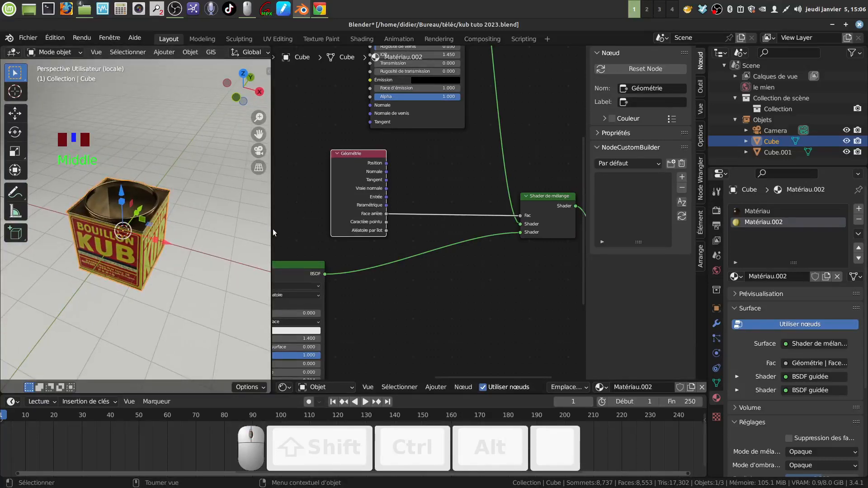
mouse_move(248, 230)
middle_mouse_down()
mouse_move(237, 237)
mouse_move(256, 234)
middle_mouse_up()
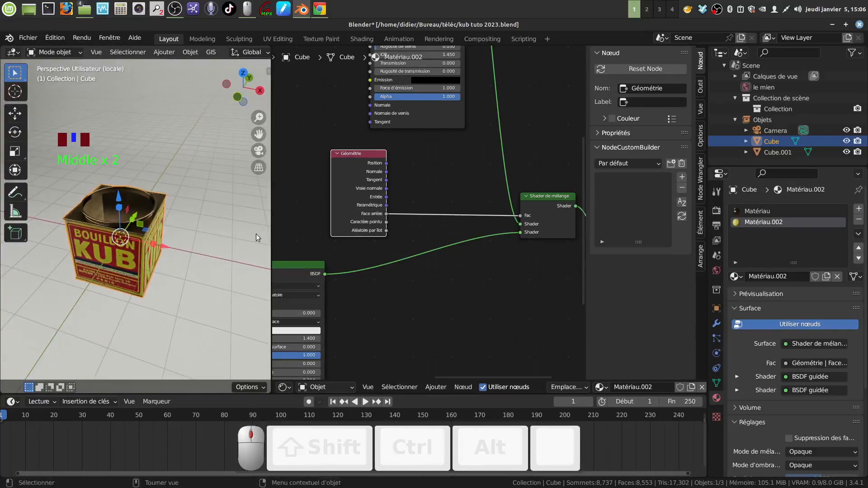
scroll(238, 253, "up", 2)
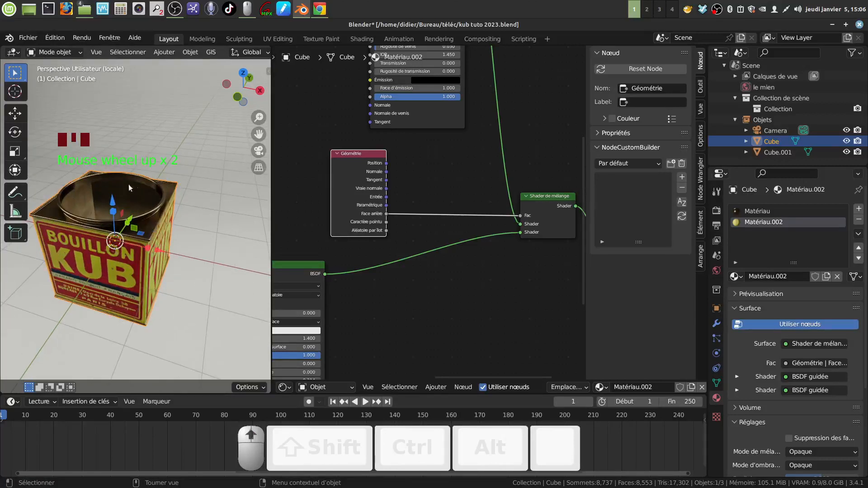
left_click_drag(272, 227, 239, 227)
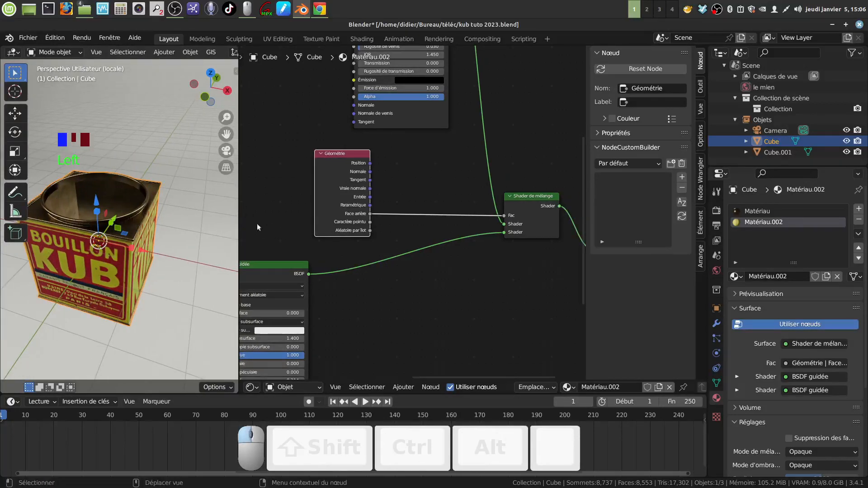
scroll(372, 308, "down", 8)
middle_click_drag(372, 308, 435, 251)
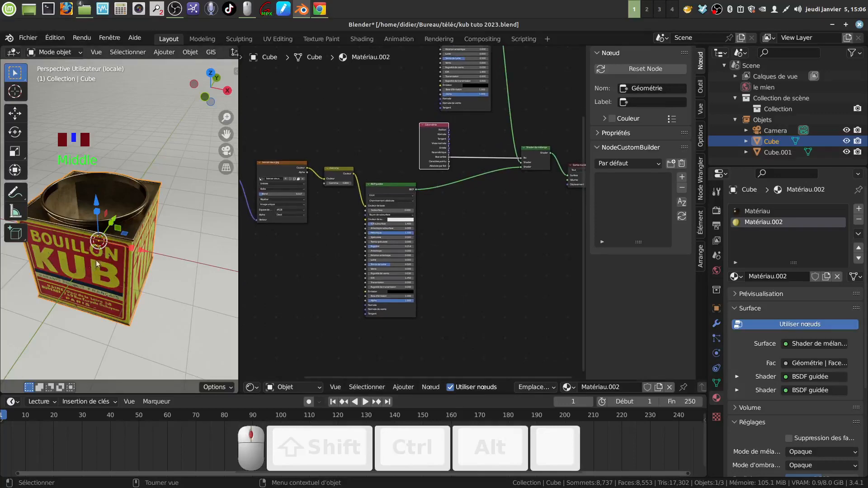
middle_click_drag(98, 262, 166, 252)
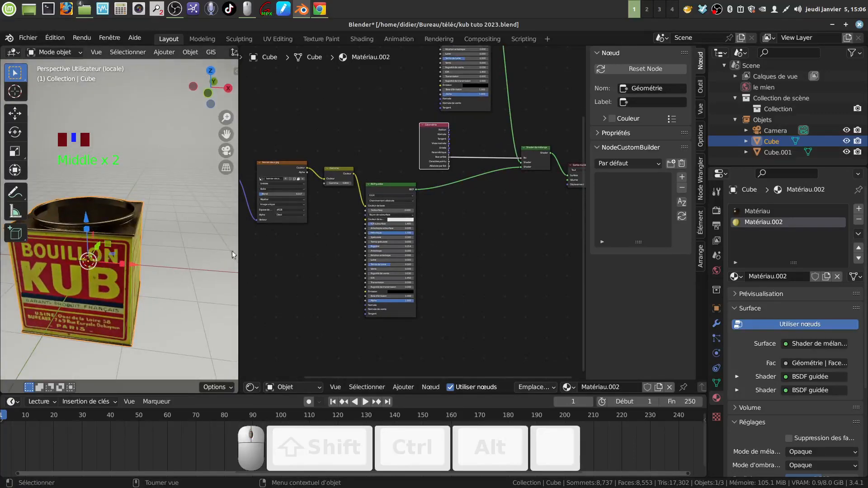
Widen the 3D viewport and inspect the box's underside, outer faces and interior.
left_click_drag(236, 249, 541, 253)
middle_click_drag(517, 303, 260, 126)
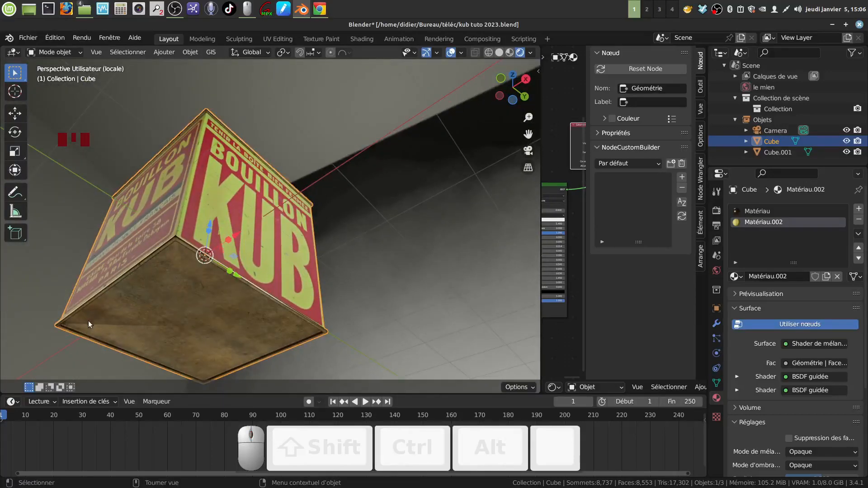
middle_click_drag(204, 283, 275, 322)
middle_click_drag(259, 272, 251, 274)
middle_click_drag(242, 265, 219, 241, "shift")
left_click(241, 242)
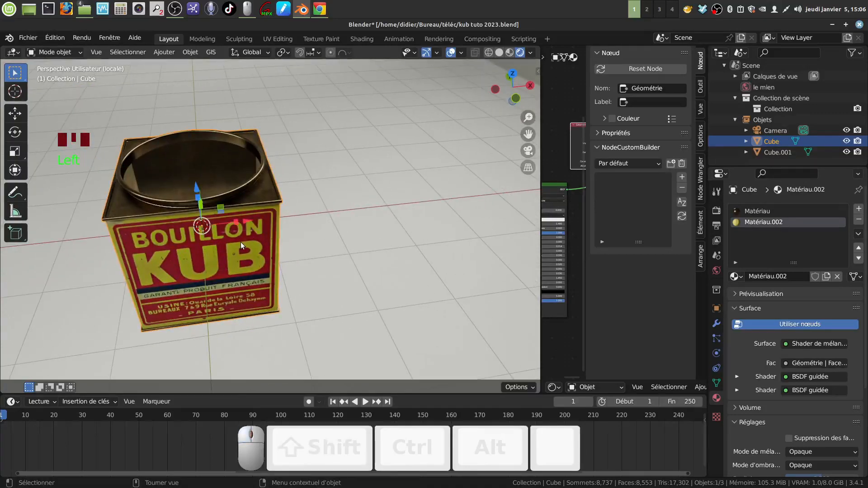
Leave the box's local view, isolate the lid showing its underside, and enlarge the shader editor beside it.
key("KP_Divide")
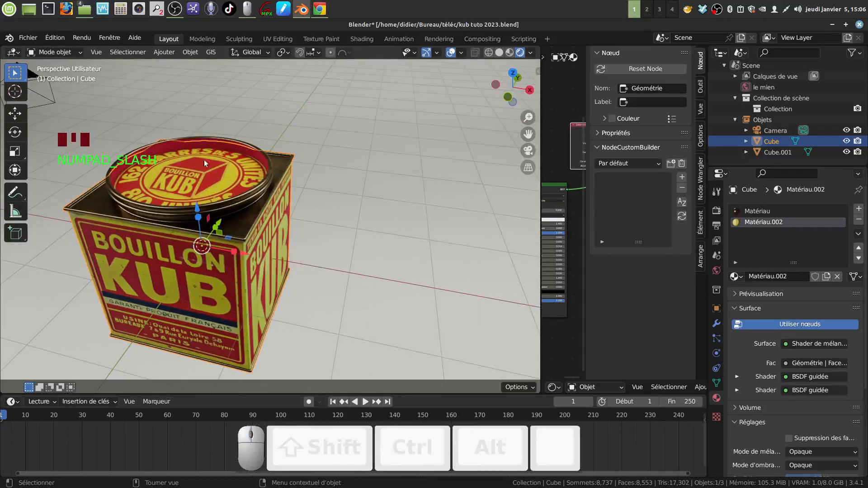
left_click(202, 182)
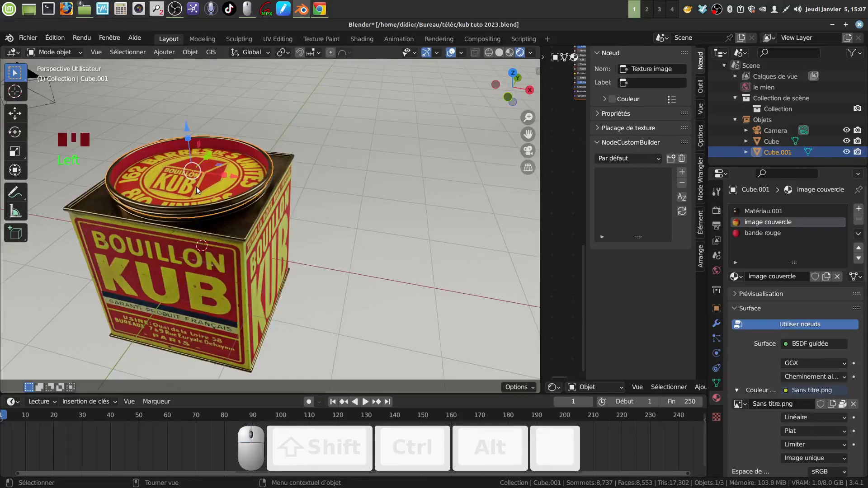
key("KP_Divide")
middle_click_drag(211, 188, 274, 190, "shift")
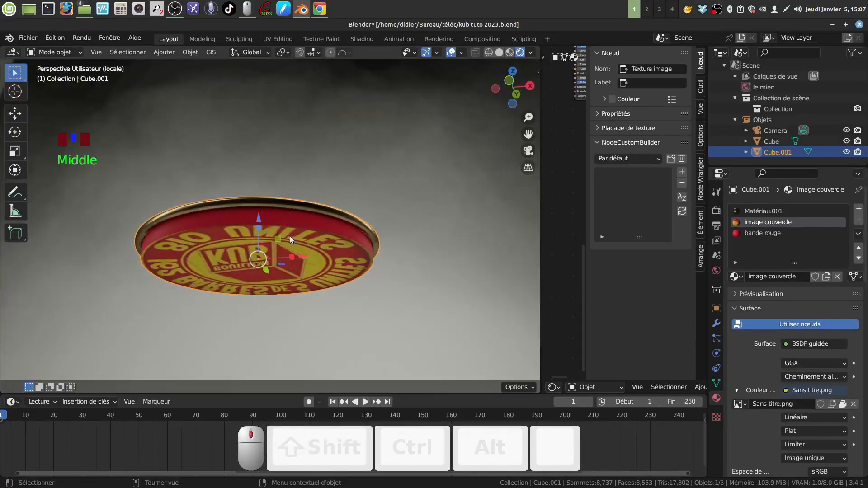
middle_click_drag(289, 256, 250, 249, "shift")
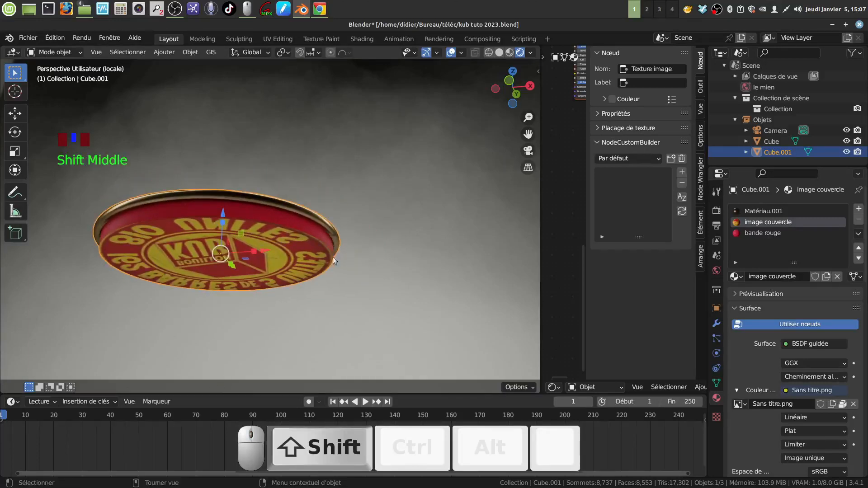
left_click(539, 272)
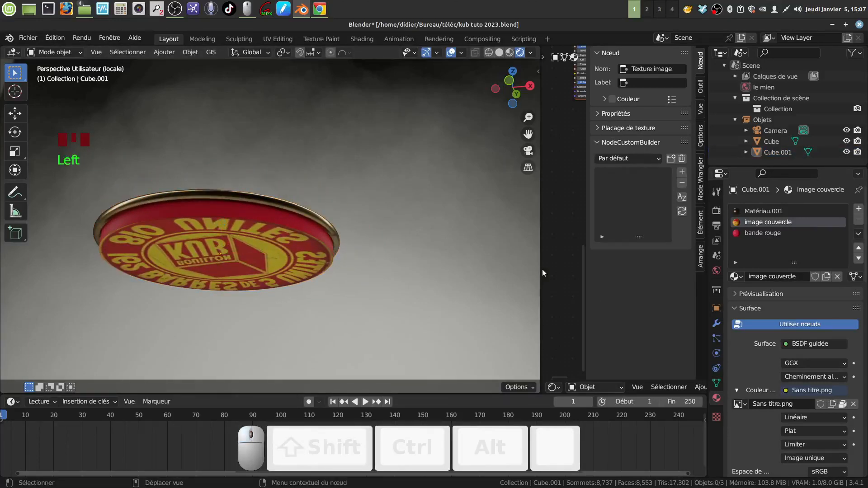
left_click_drag(540, 269, 242, 269)
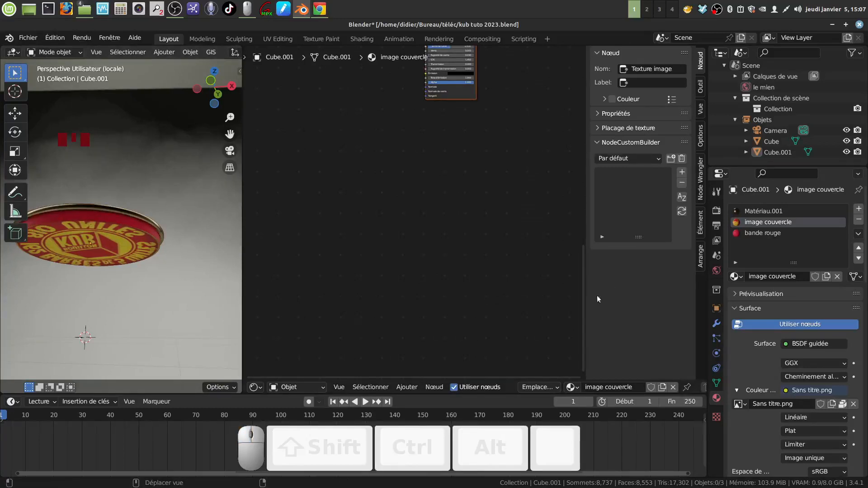
Paste the copied bronze nodes into the lid's bande rouge material and place them below the red BSDF guidée.
left_click(775, 235)
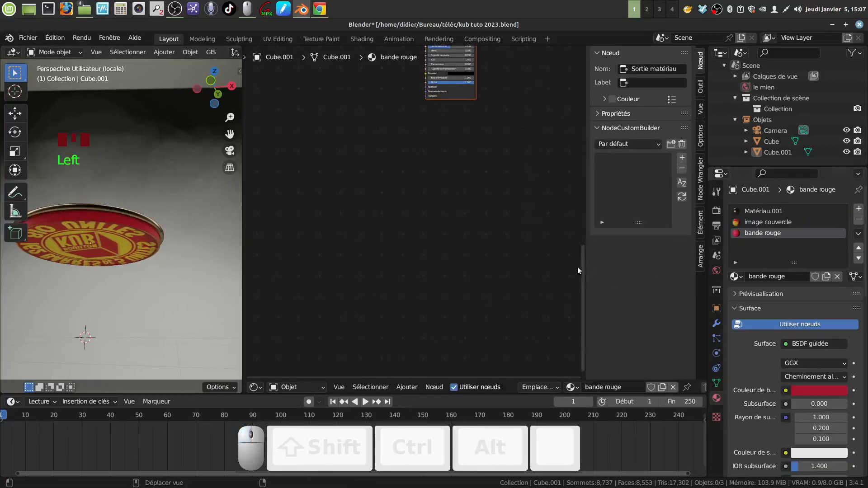
scroll(521, 213, "down", 4)
middle_click_drag(523, 213, 498, 246)
key("n")
right_click(349, 228)
left_click(333, 230)
key("g")
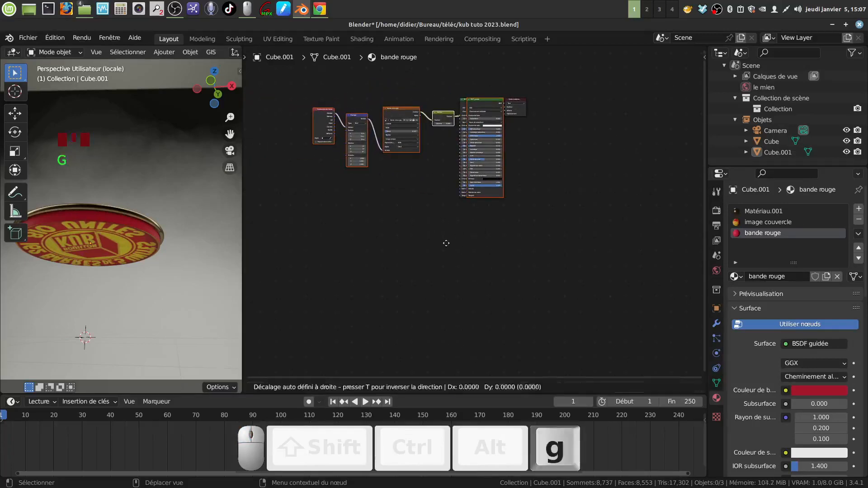
left_click(396, 213)
mouse_move(566, 256)
middle_mouse_down()
mouse_move(575, 229)
mouse_move(578, 244)
middle_mouse_up()
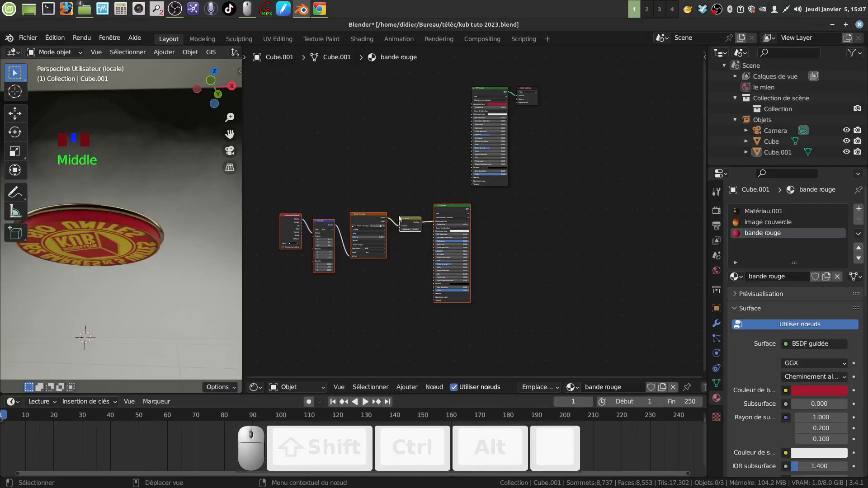
Move bande rouge's material output away from its shader and insert a Shader de mélange on the link before it.
left_click_drag(529, 100, 591, 240)
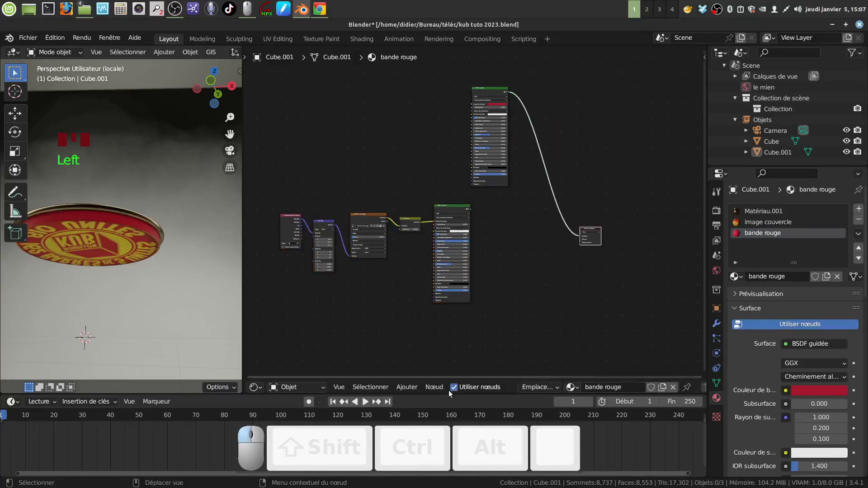
left_click(408, 387)
mouse_move(420, 338)
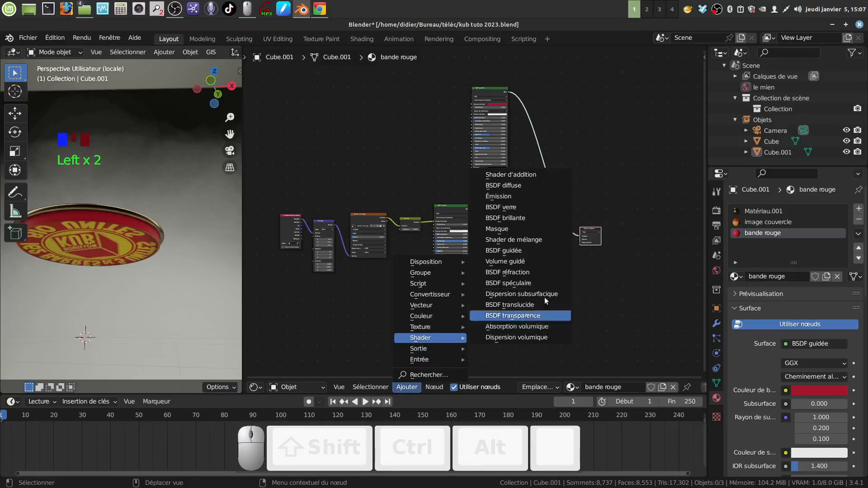
left_click(529, 241)
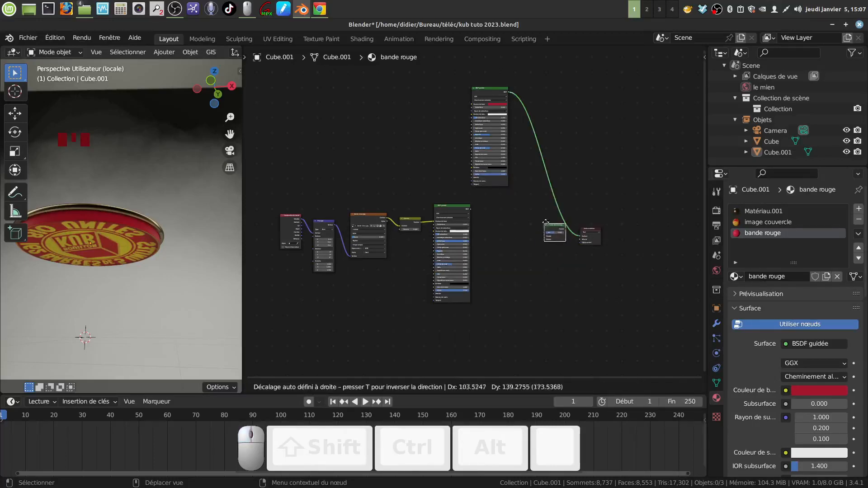
left_click(556, 230)
Add a Géométrie node to bande rouge and connect the bronze BSDF guidée to the mix shader's second Shader input.
left_click(407, 387)
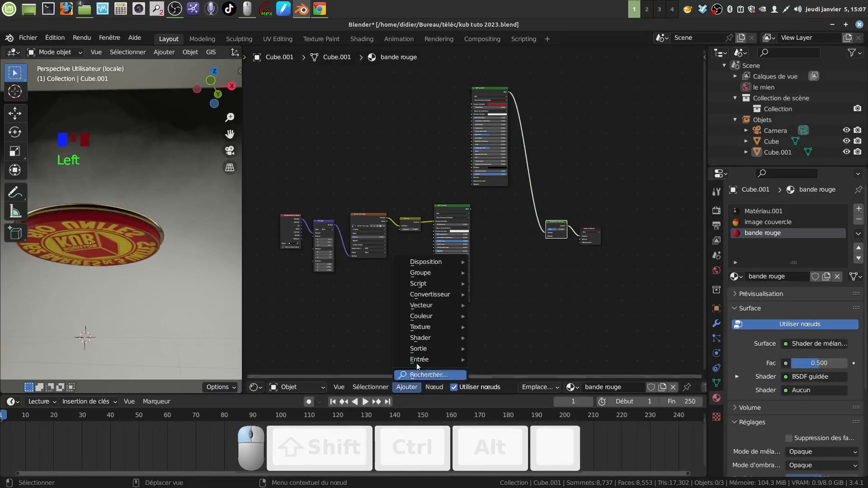
mouse_move(431, 359)
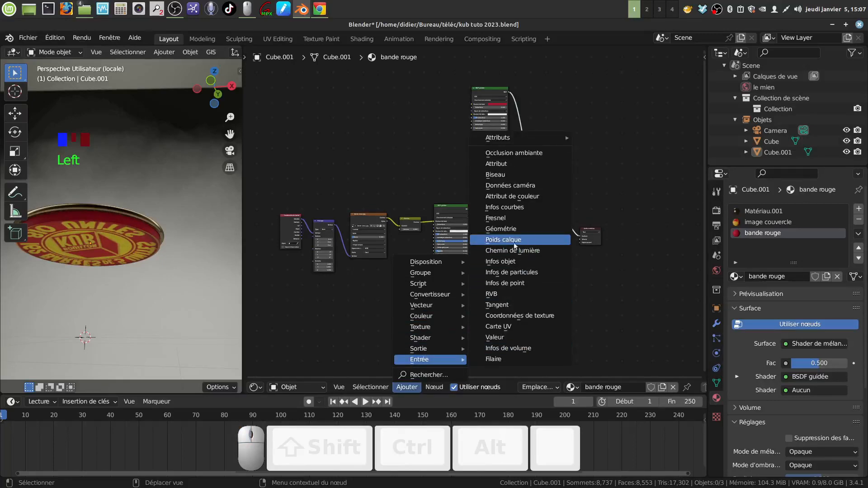
left_click(503, 228)
left_click(495, 204)
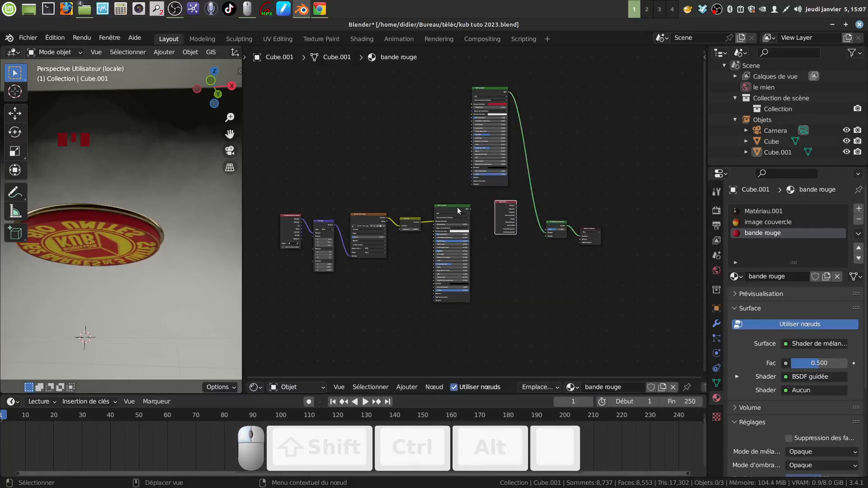
left_click_drag(458, 210, 547, 236)
Connect the Face arrière output to the mix shader's Fac in bande rouge and check the lid's rim.
middle_click_drag(555, 288, 498, 259)
scroll(517, 213, "up", 5)
scroll(517, 213, "up", 3)
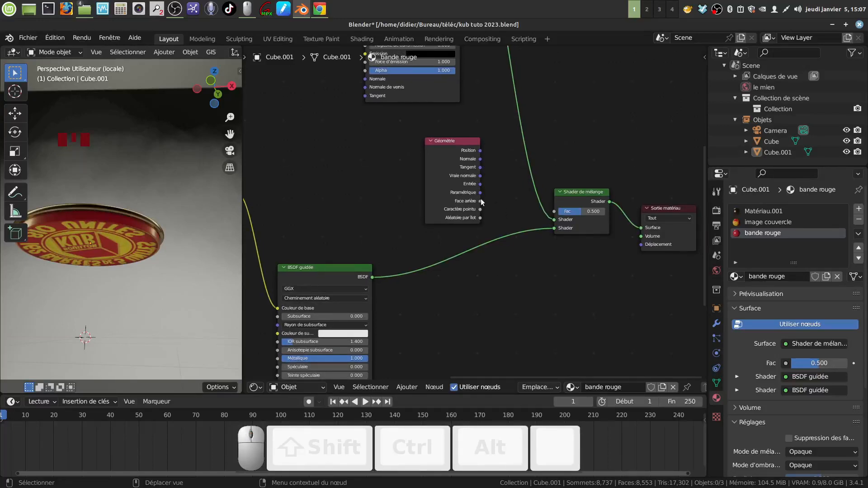
left_click_drag(481, 204, 554, 211)
middle_click_drag(130, 291, 213, 278)
scroll(556, 294, "down", 4)
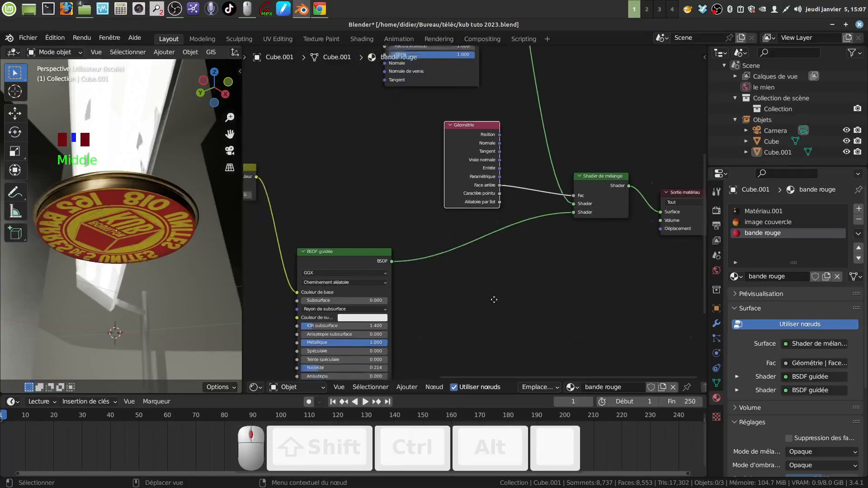
Open the image couvercle material's node tree and move its material output down, well away from the shader.
left_click(758, 224)
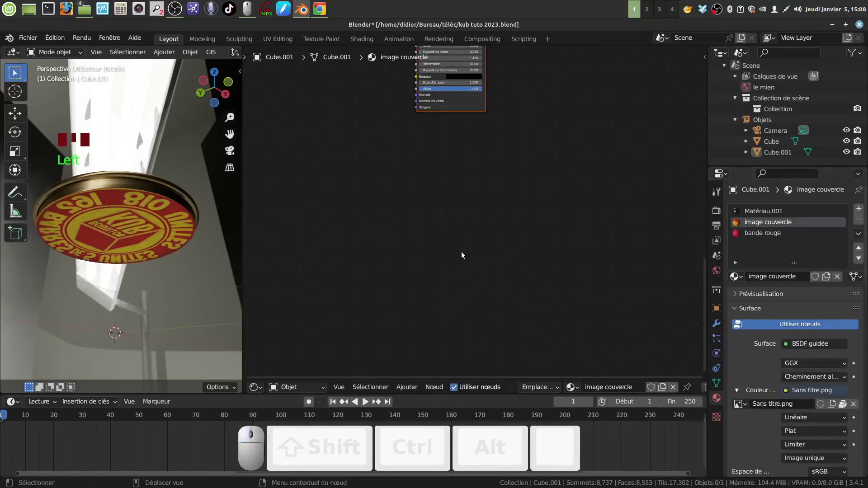
middle_click_drag(525, 294, 548, 87)
scroll(538, 151, "down", 5)
middle_click_drag(537, 150, 520, 170)
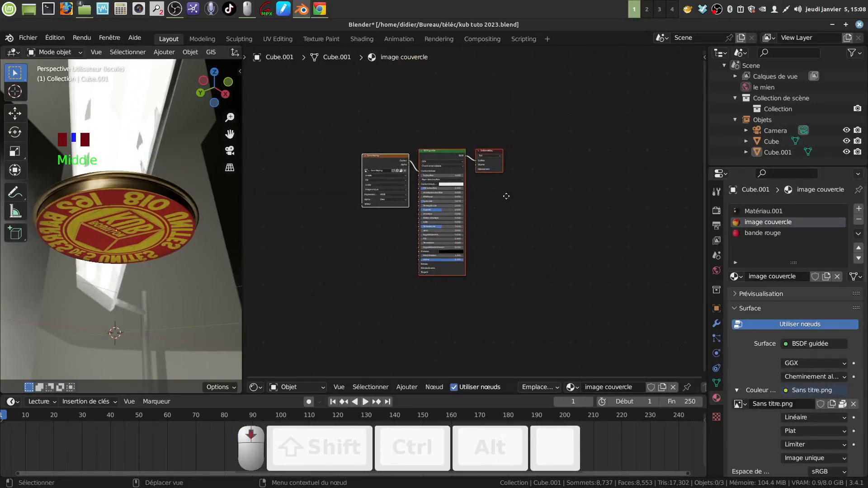
scroll(497, 231, "up", 2)
middle_click_drag(497, 230, 502, 171)
scroll(501, 171, "down", 3)
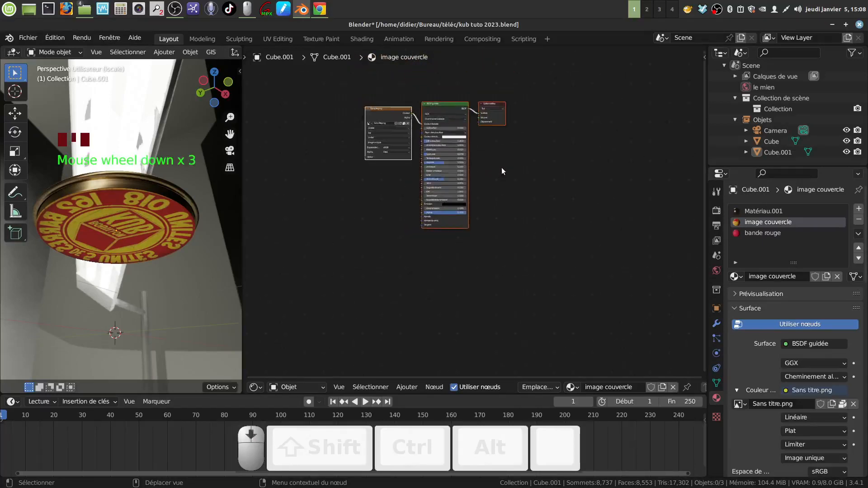
left_click(500, 121)
left_click_drag(500, 121, 633, 292)
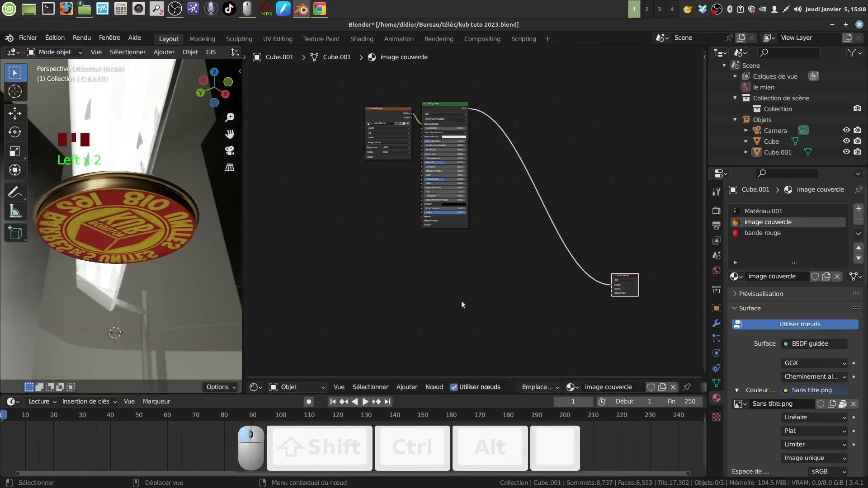
Paste the bronze nodes into the image couvercle material and place them below the lid's image texture and shader.
right_click(395, 290)
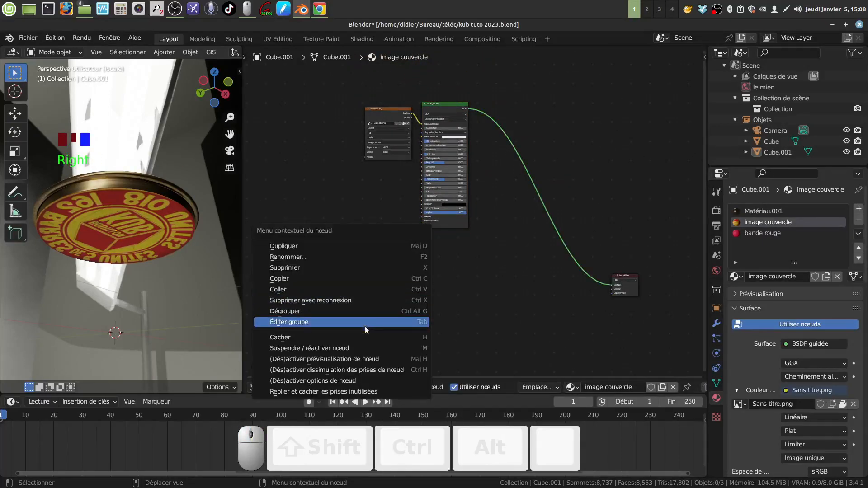
left_click(338, 289)
scroll(492, 198, "down", 3)
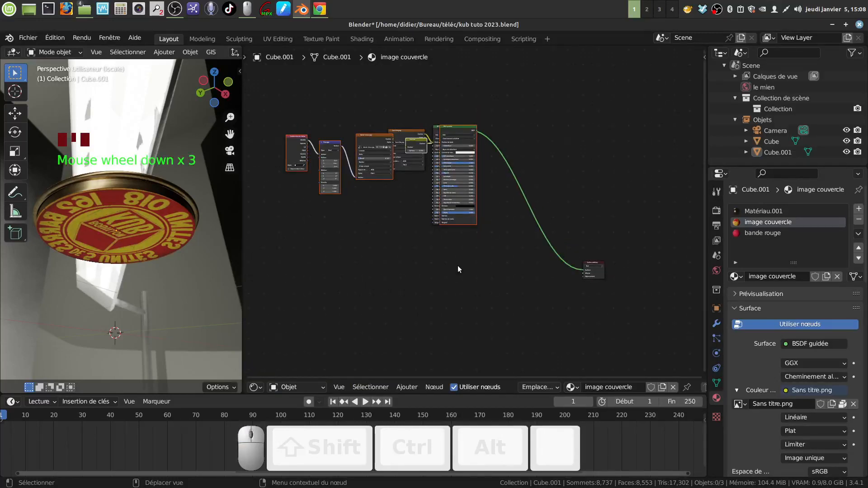
key("g")
left_click(465, 380)
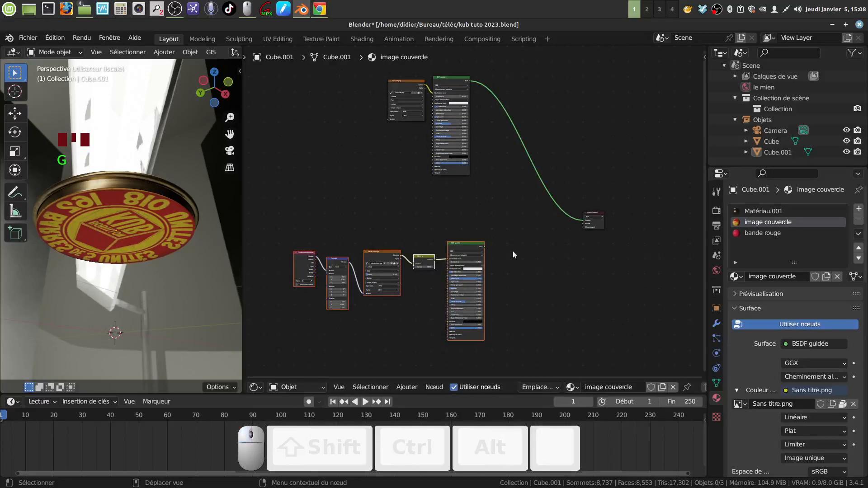
middle_click_drag(531, 250, 544, 242)
Insert a Shader de mélange between image couvercle's BSDF guidée and the material output.
left_click(407, 386)
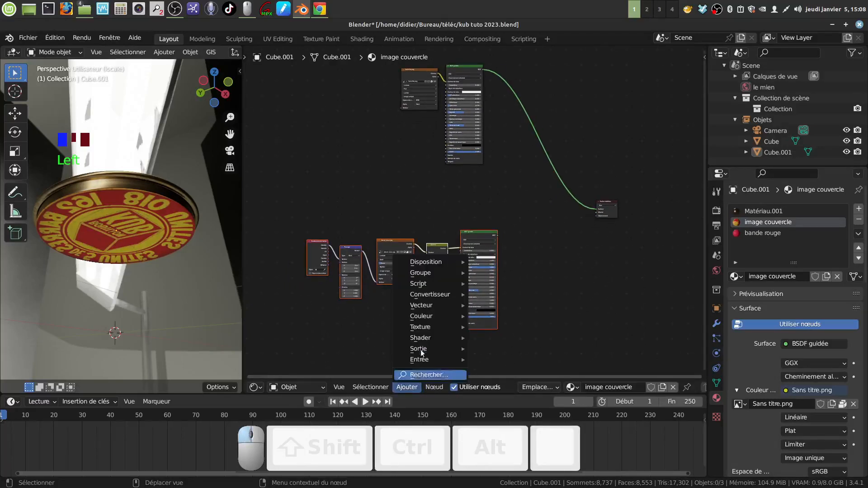
mouse_move(420, 338)
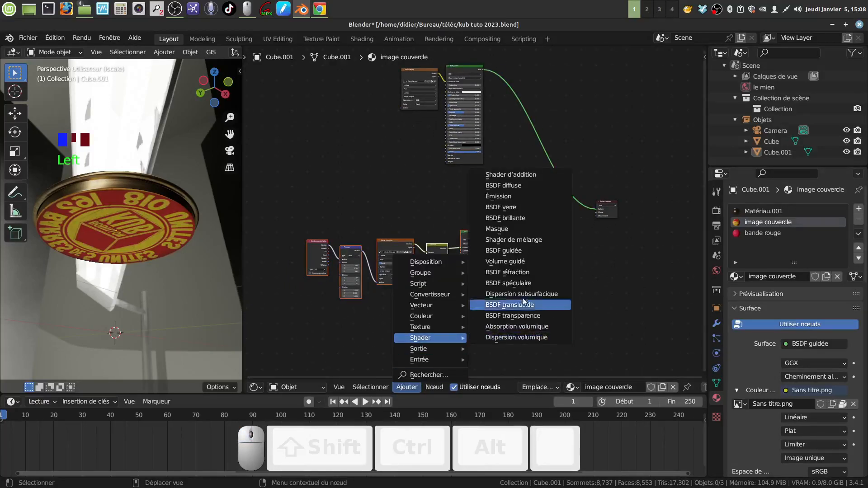
left_click(529, 240)
left_click(557, 185)
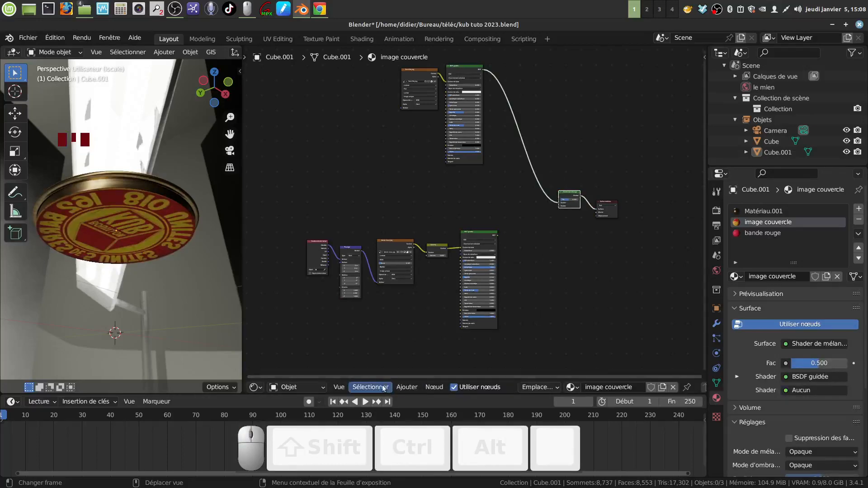
Add a Géométrie node to image couvercle and link the bronze BSDF guidée to the mix shader's second Shader input.
left_click(402, 388)
mouse_move(419, 359)
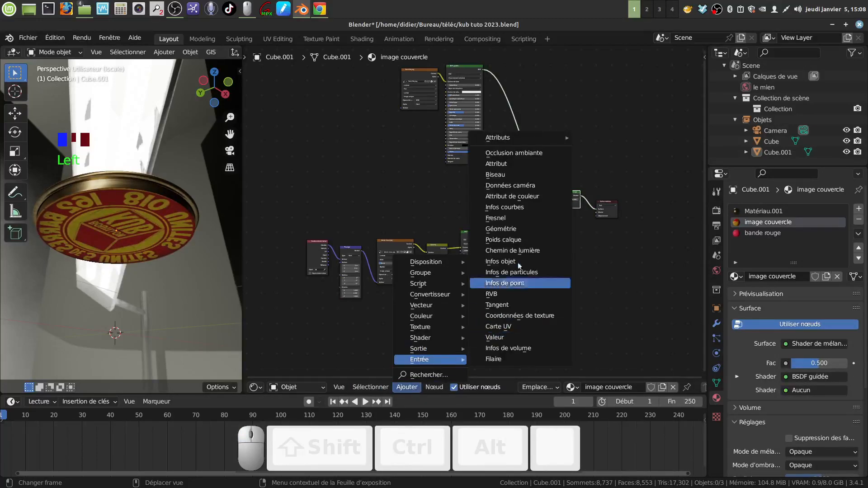
left_click(514, 232)
left_click(488, 208)
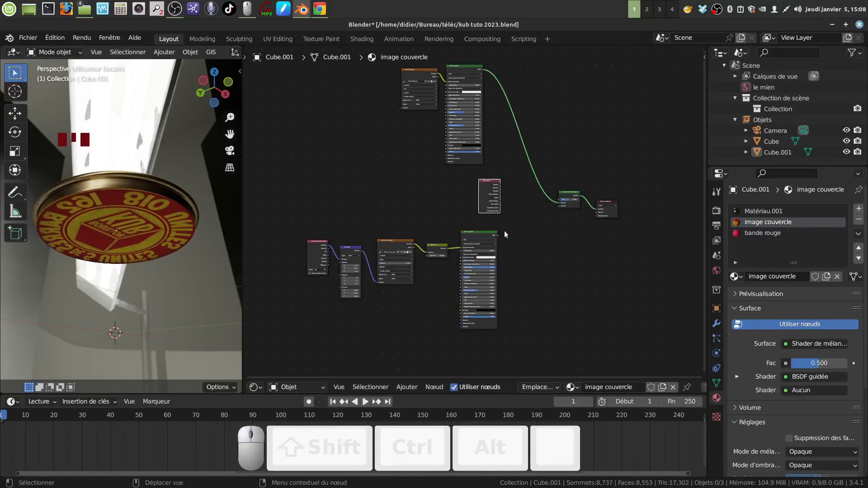
left_click_drag(498, 234, 559, 205)
Connect the Géométrie node's Face arrière output to the mix shader's Fac input in image couvercle.
scroll(540, 260, "up", 3)
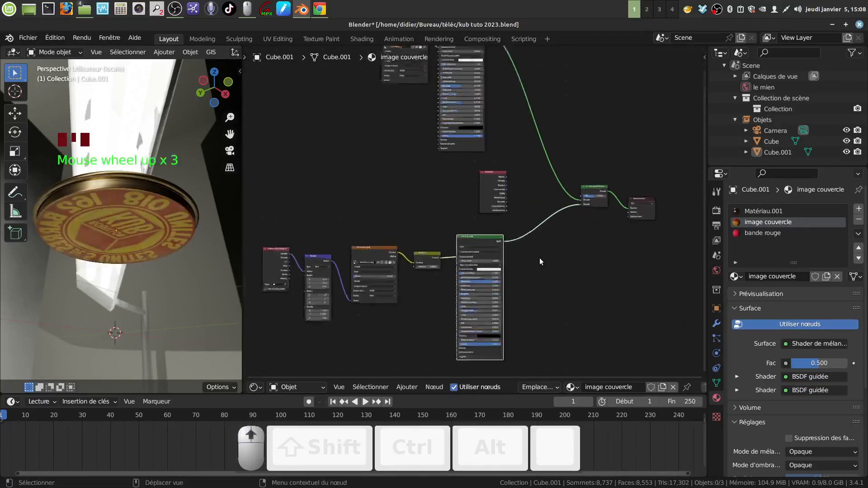
scroll(540, 261, "up", 6)
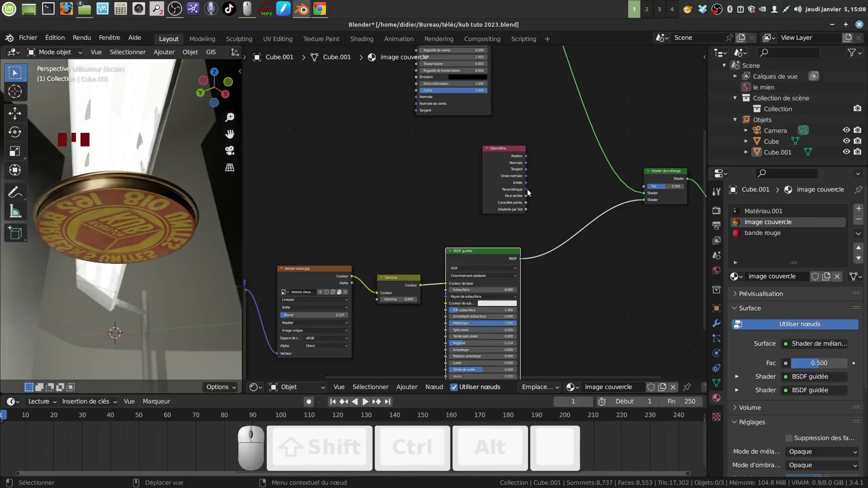
left_click_drag(526, 196, 585, 197)
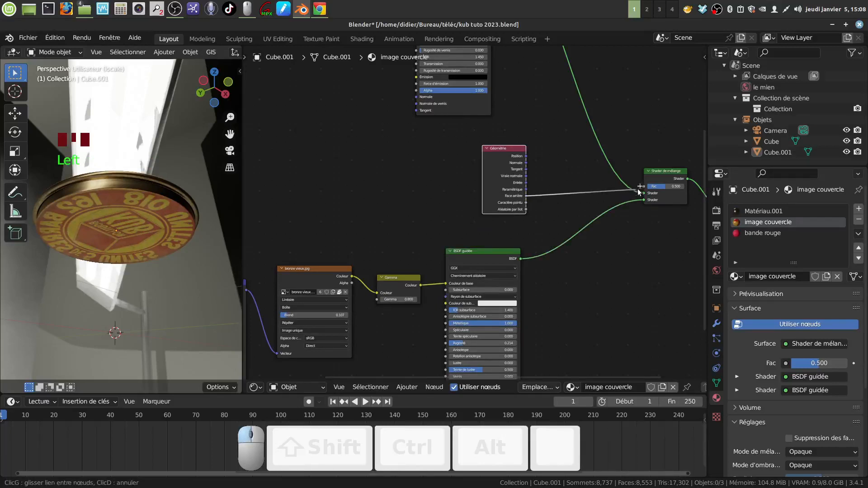
left_click_drag(639, 190, 643, 189)
scroll(575, 302, "down", 4)
Join the shader editor's area into the 3D viewport and inspect the lid's bronze underside and printed top.
middle_click_drag(97, 200, 224, 232)
right_click(243, 217)
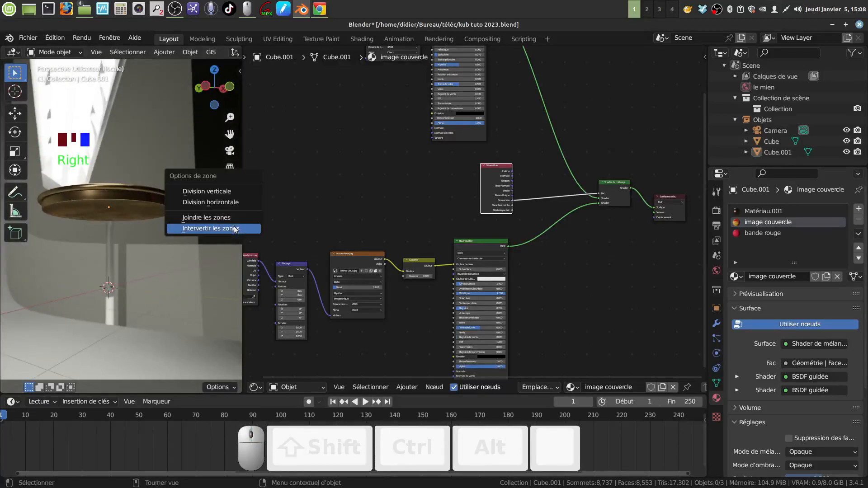
left_click(233, 216)
left_click(336, 220)
scroll(355, 226, "down", 4)
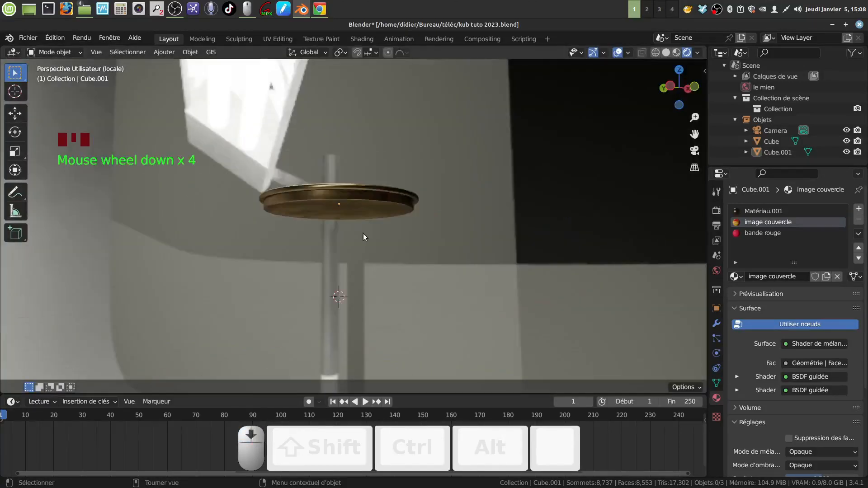
middle_click_drag(362, 233, 384, 264)
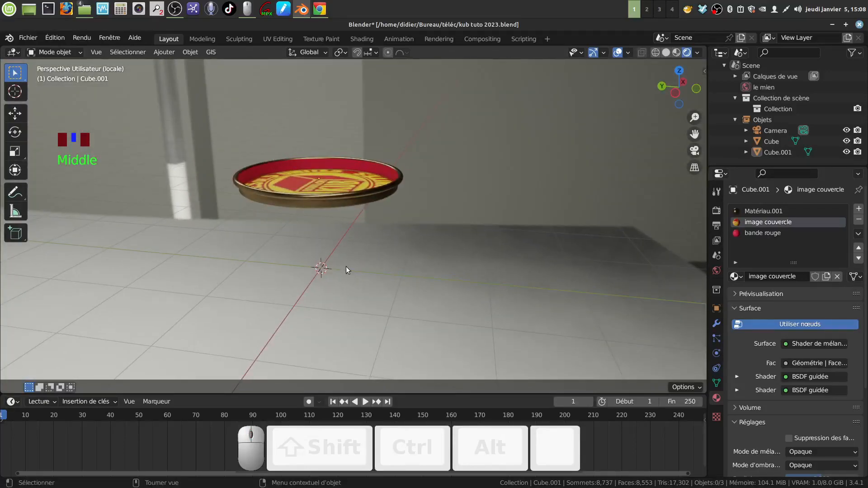
Leave the lid's local view and add a plane mesh to the scene with the Bouillon KUB box.
key("KP_Divide")
scroll(346, 266, "down", 2)
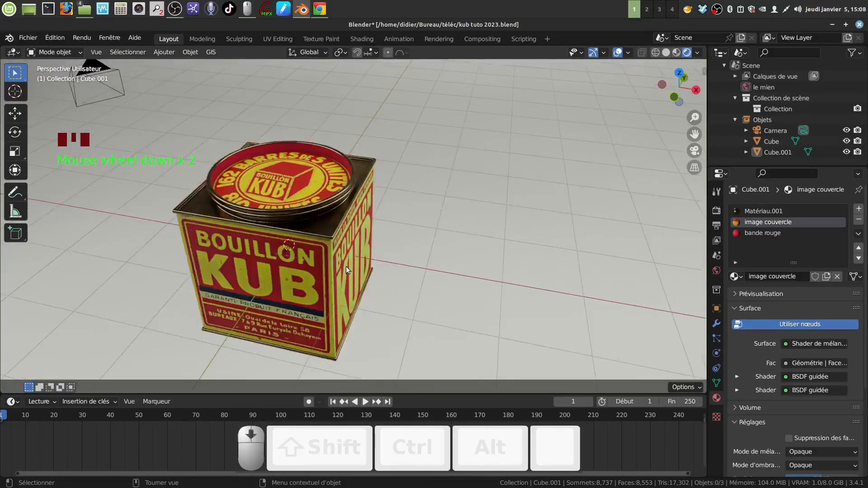
middle_click_drag(346, 267, 325, 233)
scroll(318, 240, "down", 3)
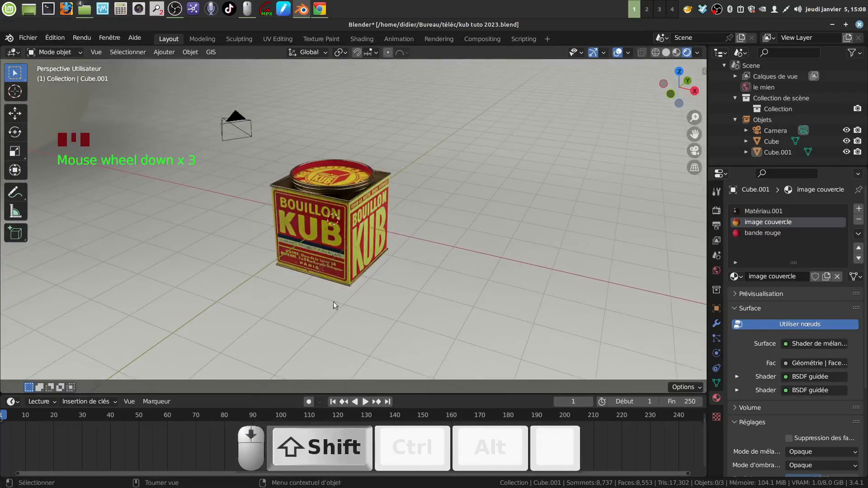
left_click(163, 52)
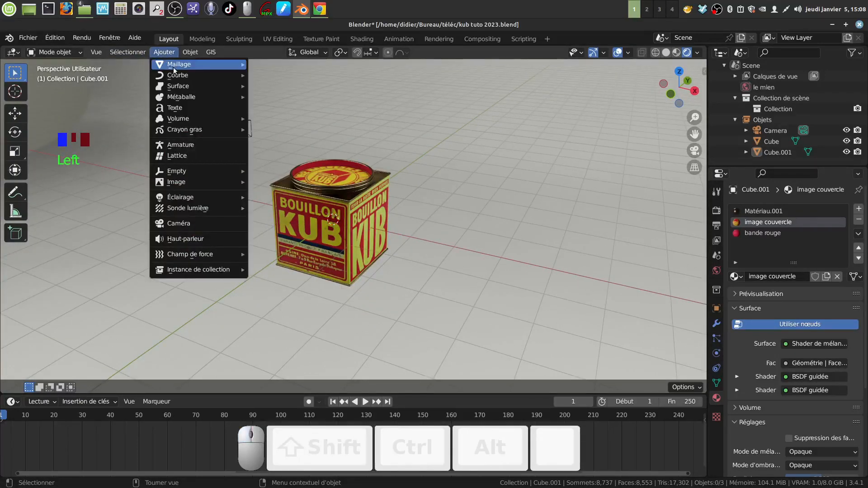
mouse_move(215, 72)
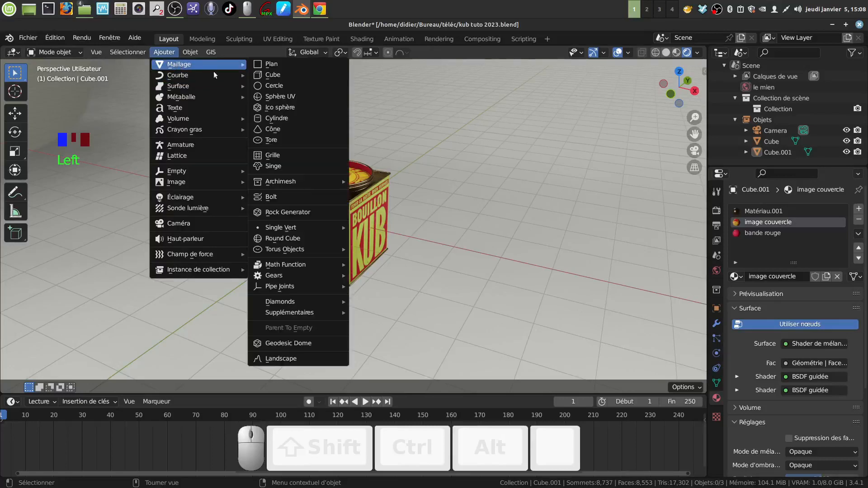
left_click(271, 64)
Lower the plane to the box's base in front view and scale it up by about 8.13, plus another 2.92.
mouse_move(400, 213)
middle_mouse_down()
mouse_move(409, 191)
mouse_move(399, 213)
middle_mouse_up()
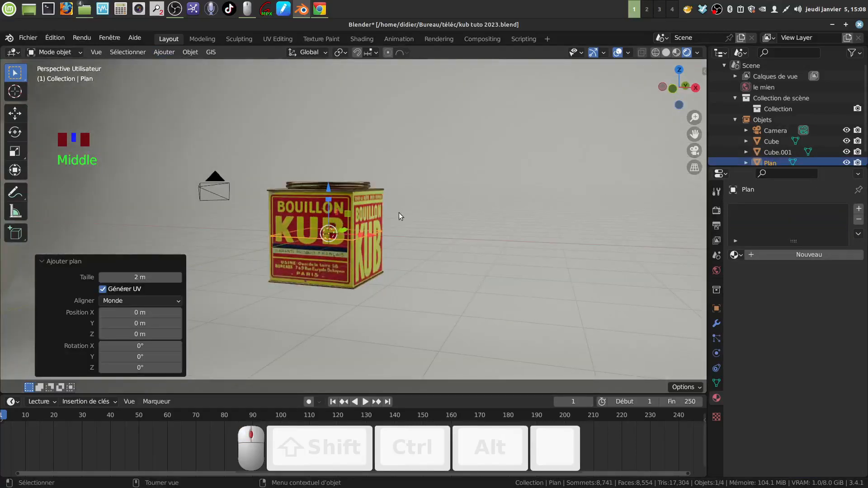
key("KP_1")
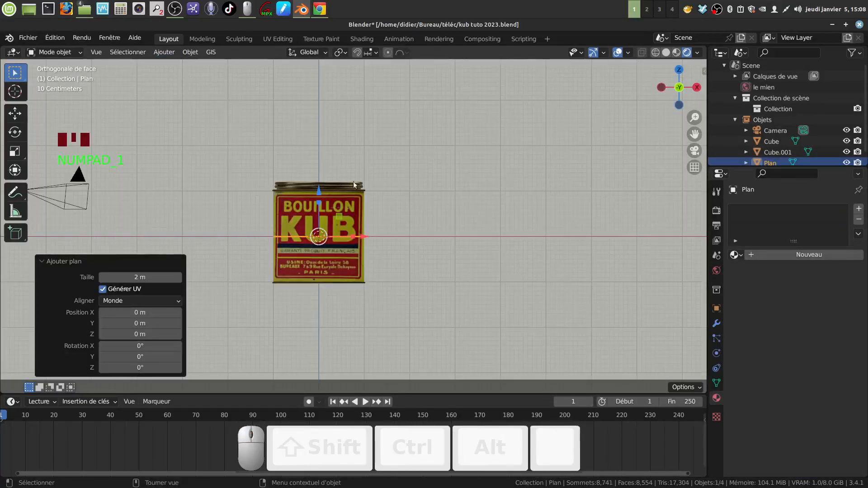
left_click_drag(319, 195, 322, 240)
key("s")
left_click(460, 159)
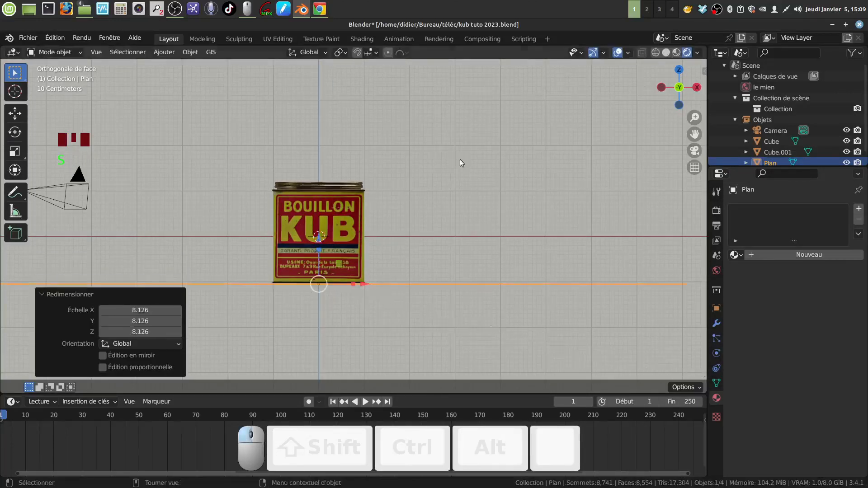
key("s")
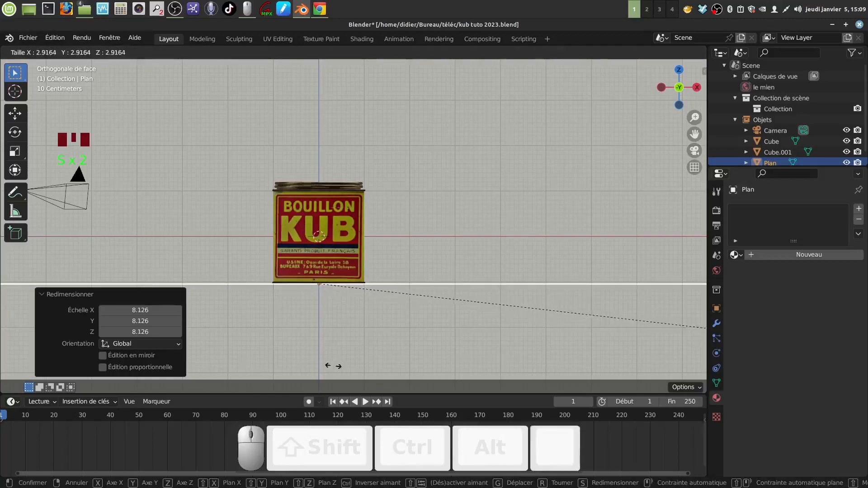
left_click(333, 364)
Give the plane a new material with dark blue base colour (Teinte 0.626, Saturation 0.626, Valeur 0.065) and Rugosité 0.135.
middle_click_drag(388, 217, 378, 195)
scroll(368, 219, "down", 4)
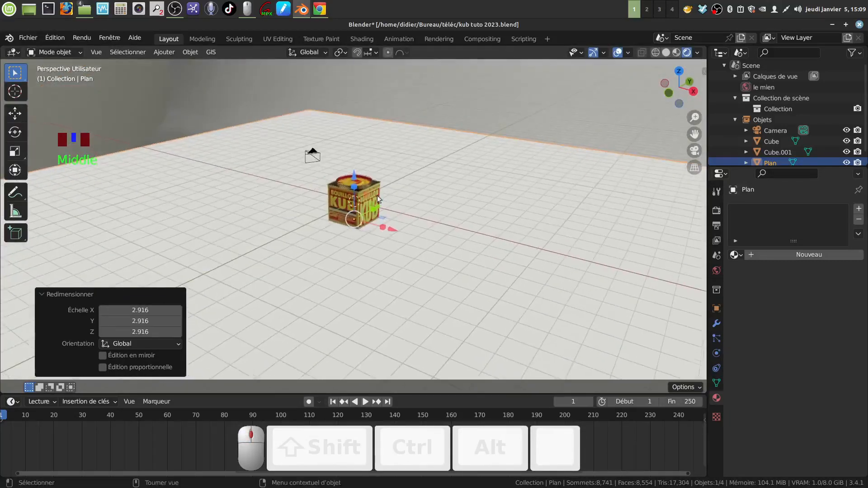
scroll(388, 227, "up", 4)
middle_click_drag(387, 226, 701, 303)
scroll(384, 294, "up", 3)
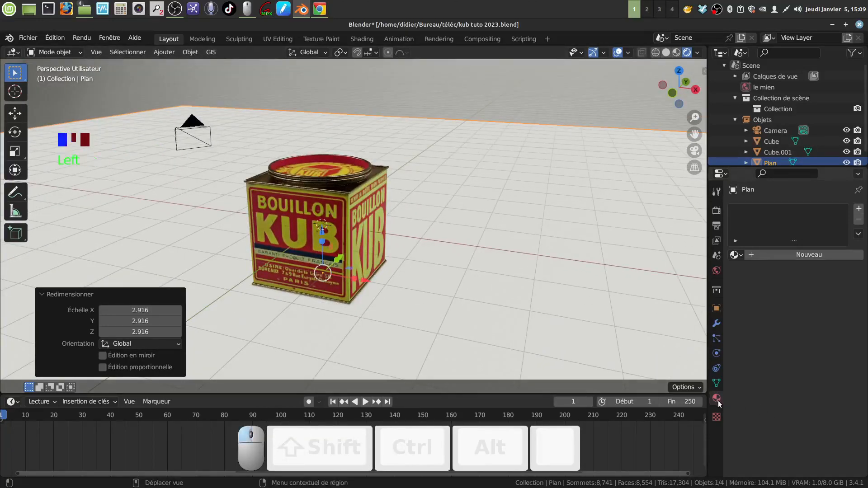
left_click(829, 256)
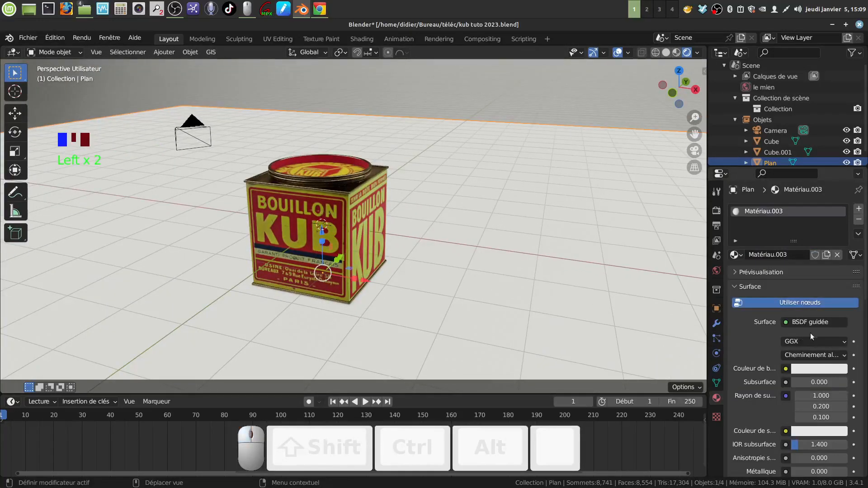
left_click(811, 367)
mouse_move(790, 251)
left_mouse_down()
mouse_move(801, 240)
mouse_move(837, 255)
mouse_move(838, 271)
left_mouse_up()
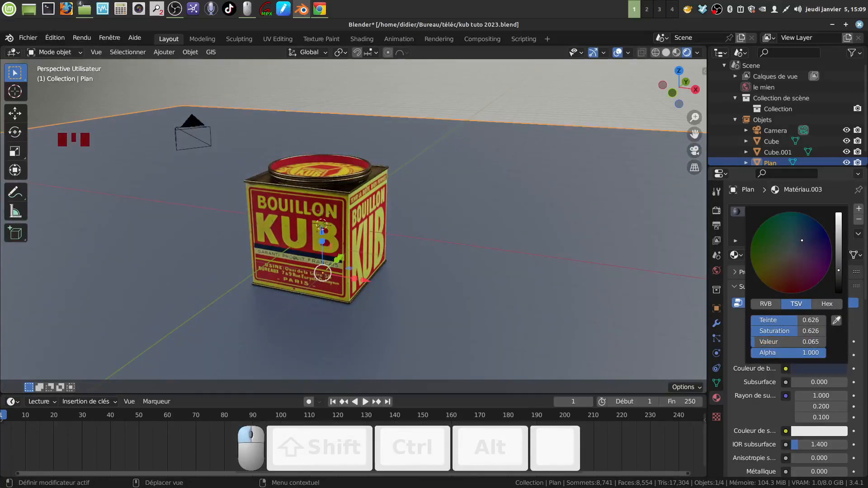
scroll(785, 434, "down", 6)
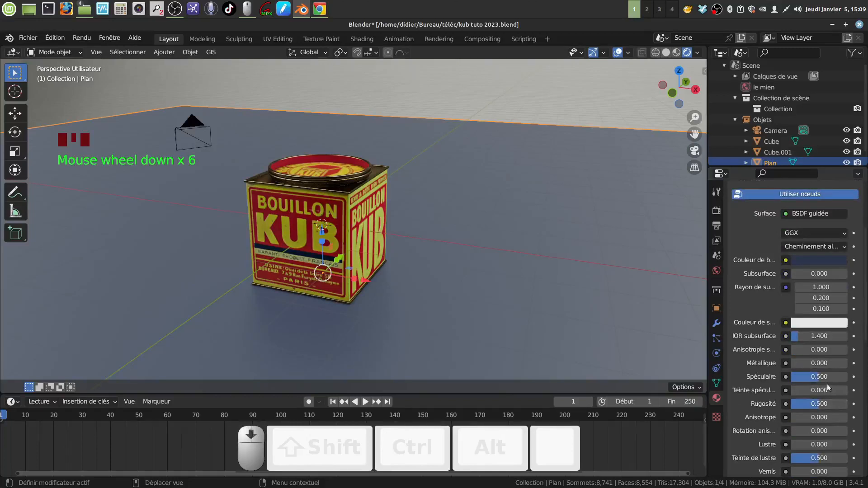
left_click_drag(821, 406, 805, 406)
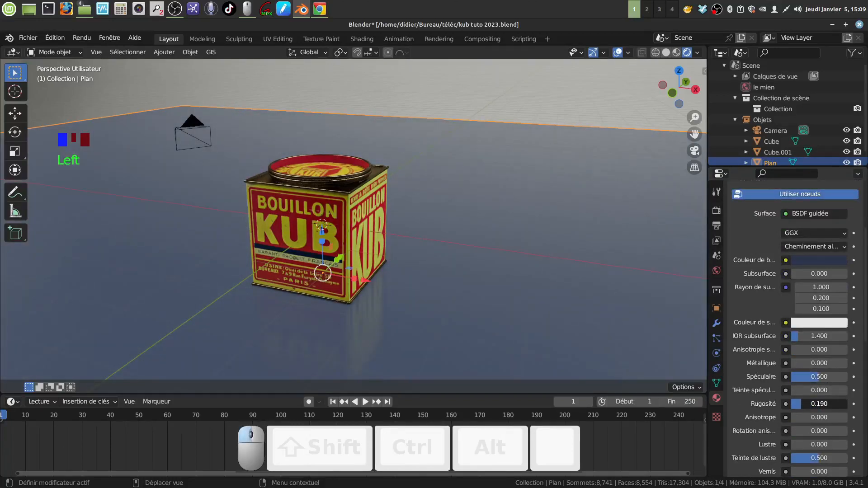
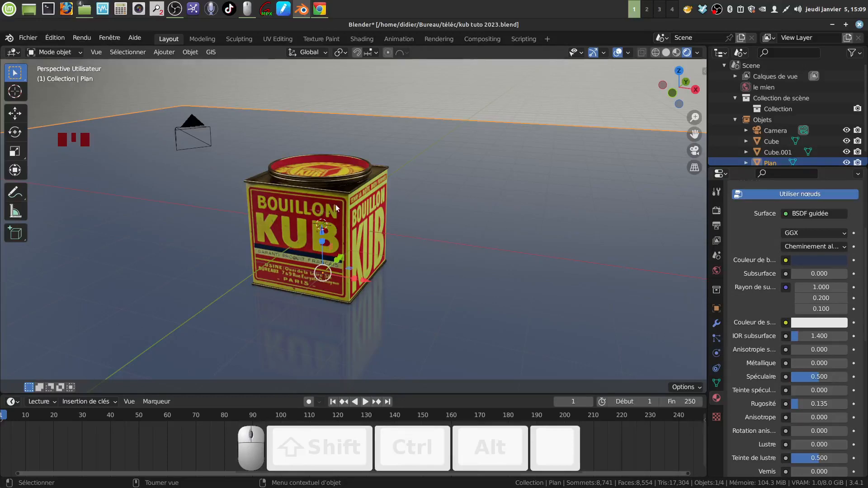
Duplicate the printed box without its lid and move the copy about 2.67 m along X.
mouse_move(360, 216)
middle_mouse_down("shift")
mouse_move(345, 210)
mouse_move(348, 217)
middle_mouse_up("shift")
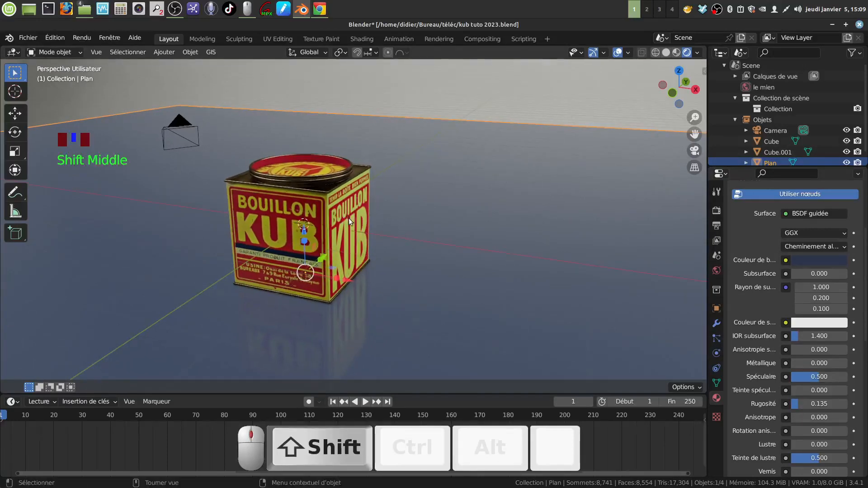
left_click(349, 218)
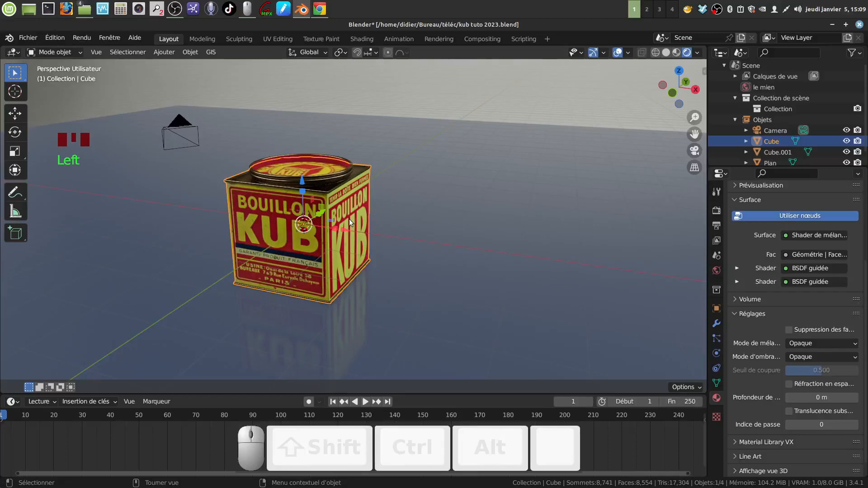
key("shift")
key("shift+d")
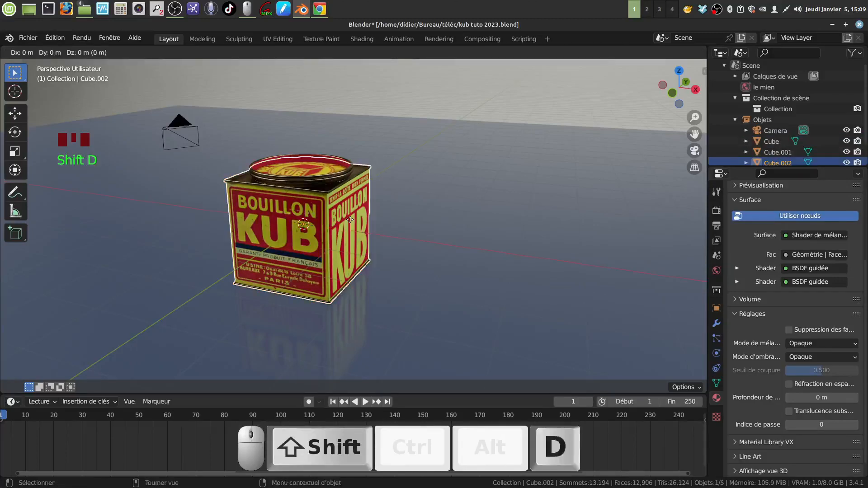
right_click(348, 218)
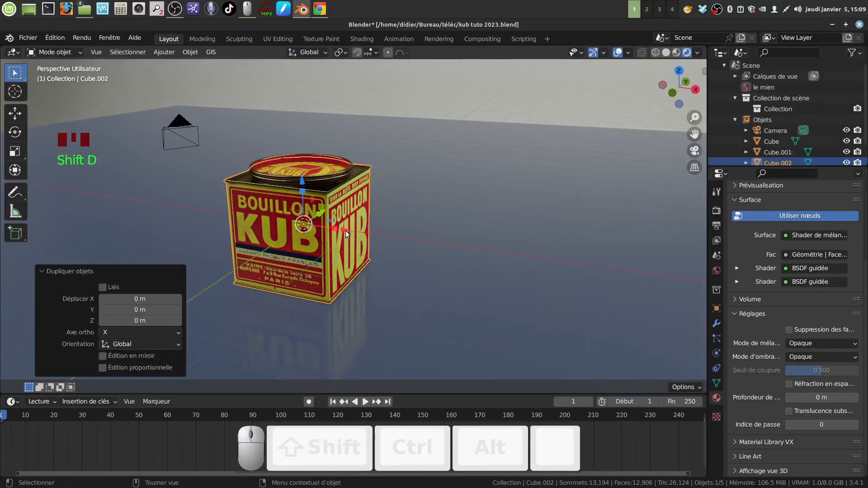
left_click_drag(345, 231, 530, 263)
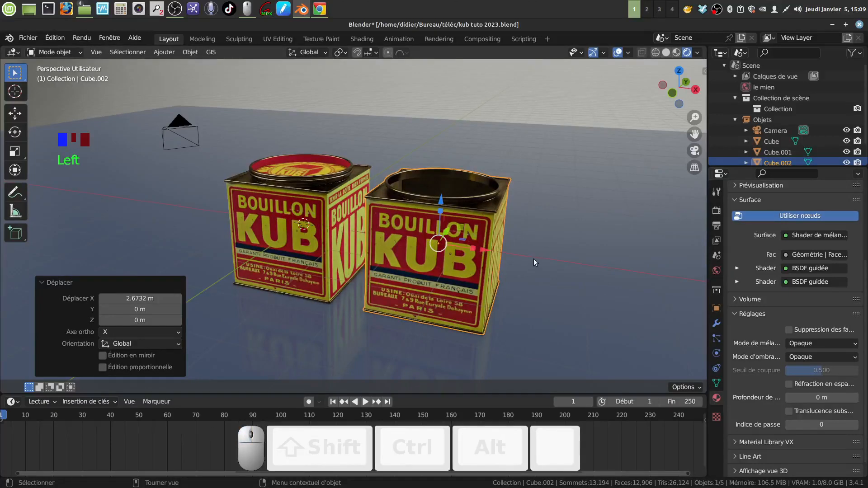
Rotate the duplicate box about -61° around Z and move it back about 1.84 m along Y.
key("r")
key("z")
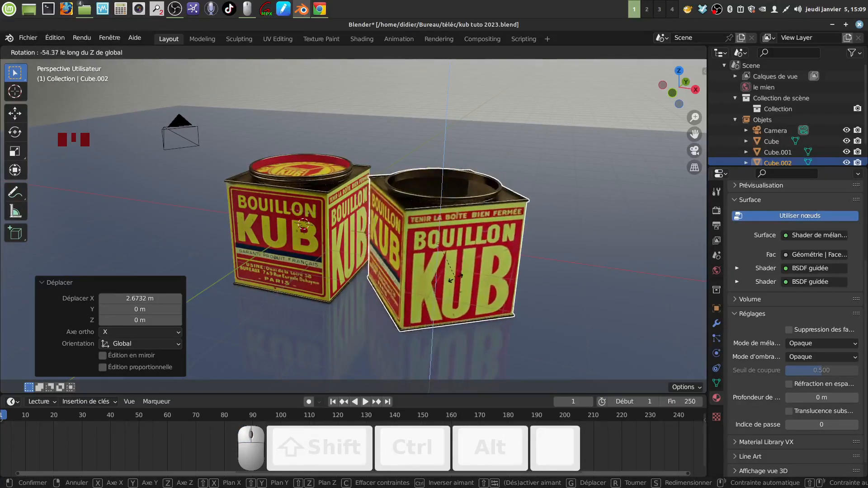
left_click(484, 287)
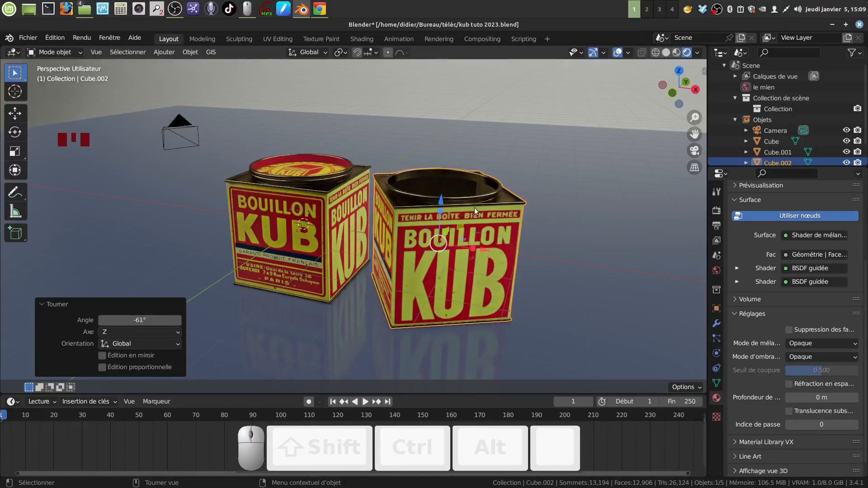
key("g")
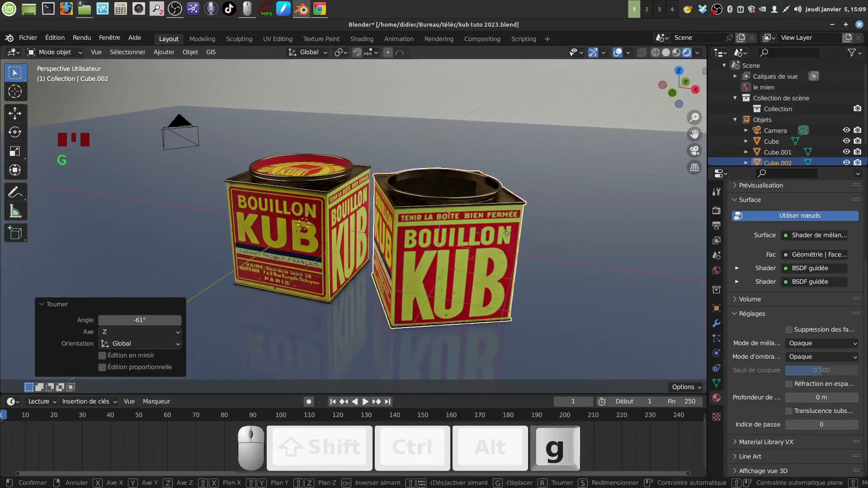
key("y")
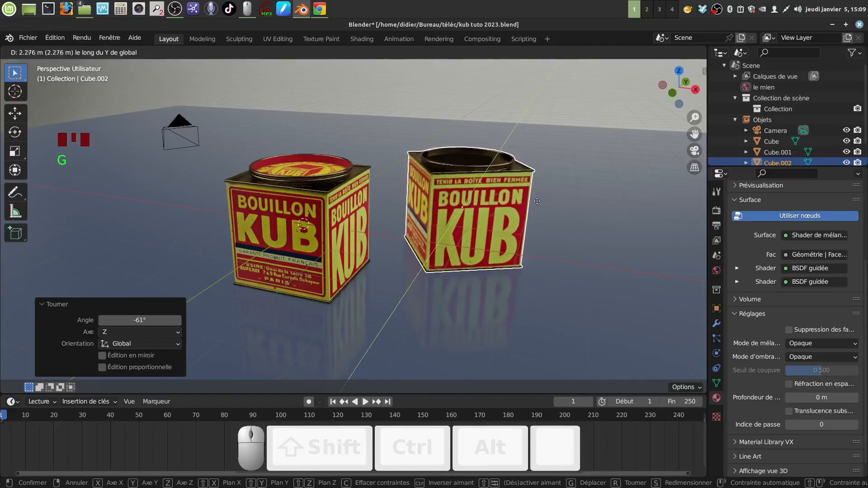
left_click(531, 205)
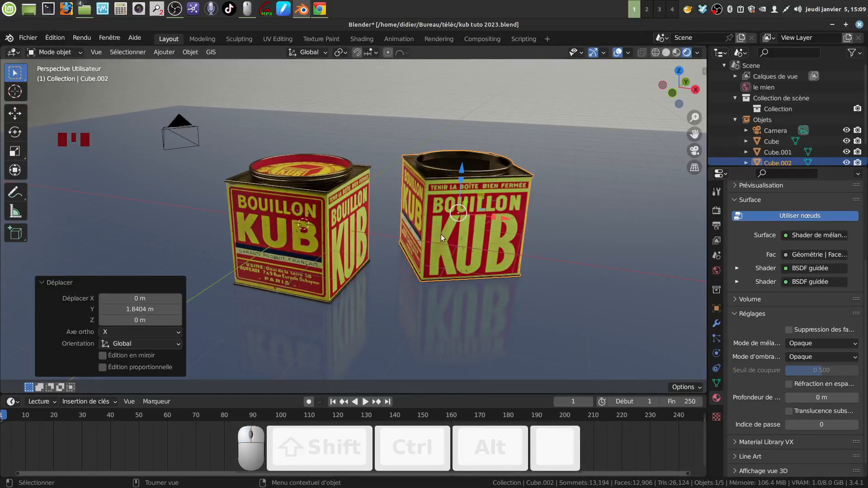
Duplicate the lid and move the copy about 2.79 m along X towards the open box.
left_click(311, 174)
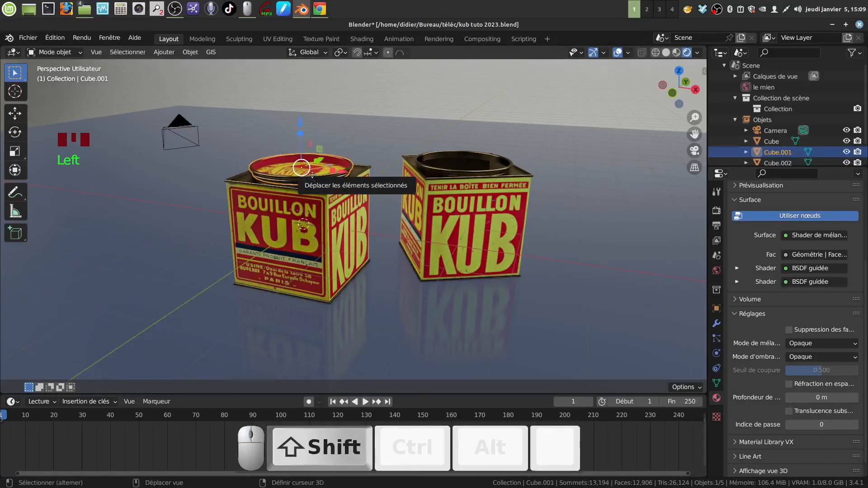
key("shift+d")
left_click(311, 176)
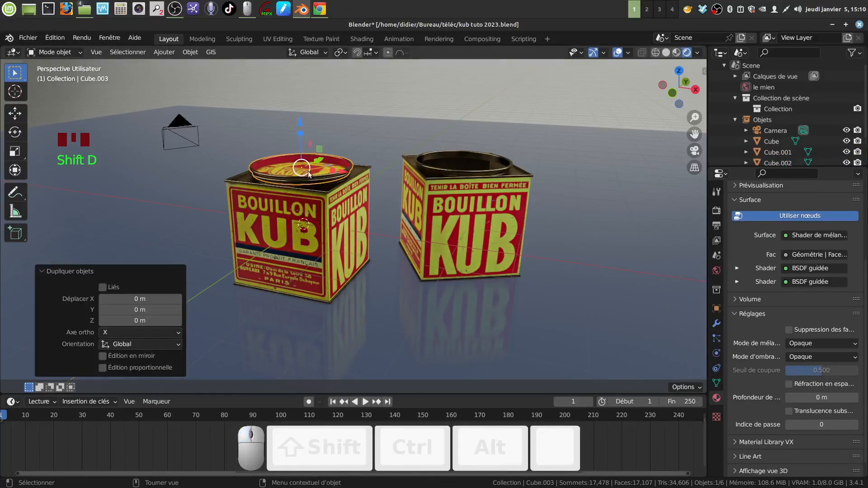
left_click_drag(339, 172, 475, 176)
In solid shading, tilt the duplicate lid about -55.9° in a side view and lower it about 1.4 m beside the open box.
middle_click_drag(476, 177, 336, 175)
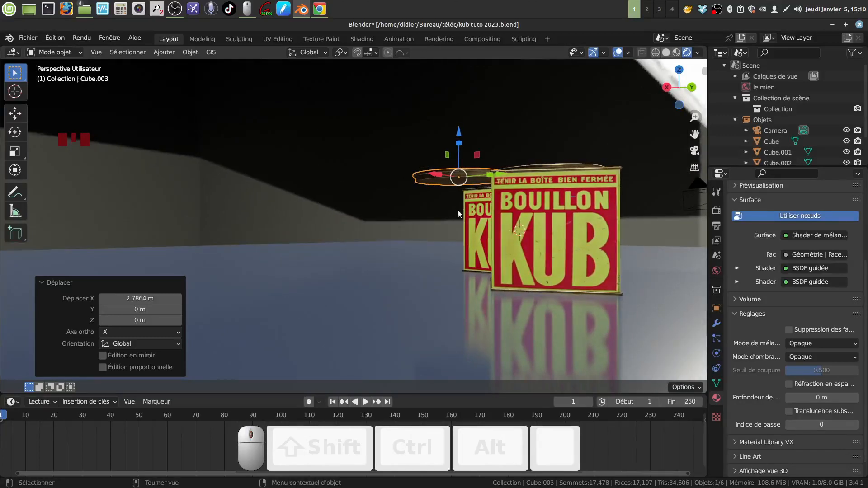
left_click(665, 52)
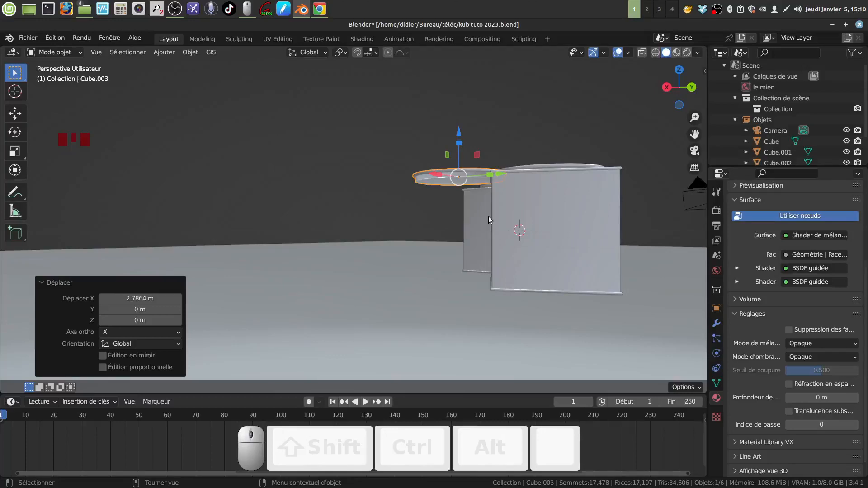
key("r")
left_click(496, 174)
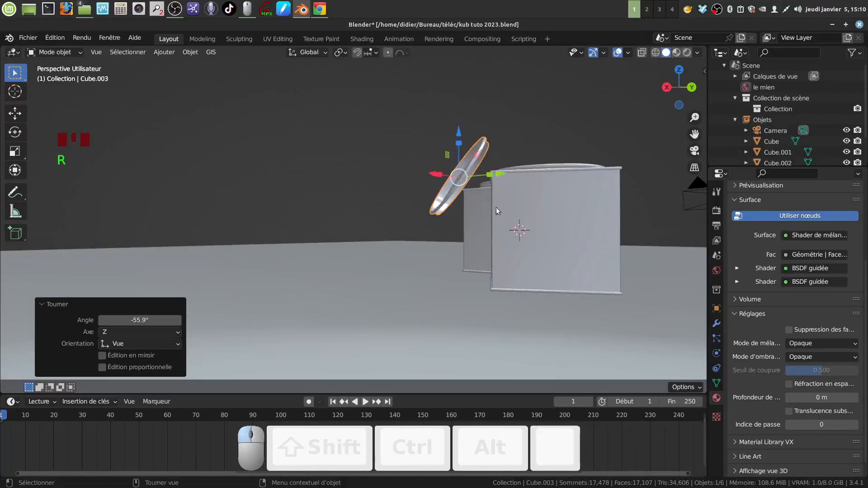
key("g")
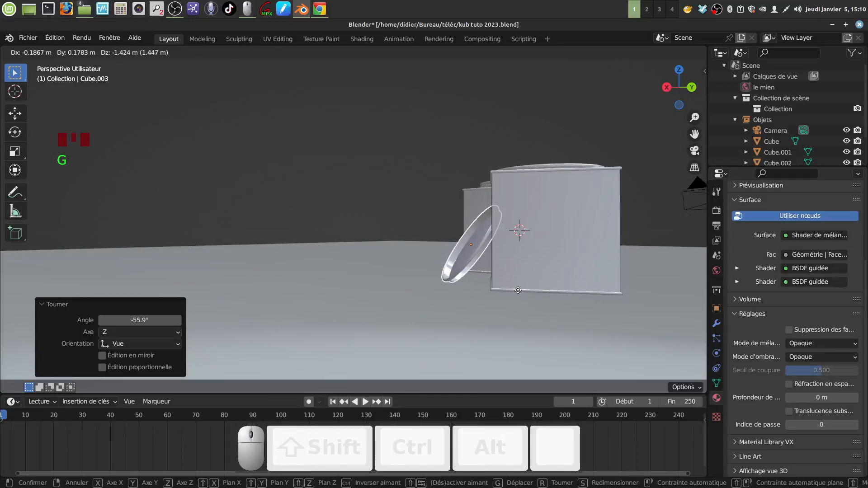
left_click(519, 290)
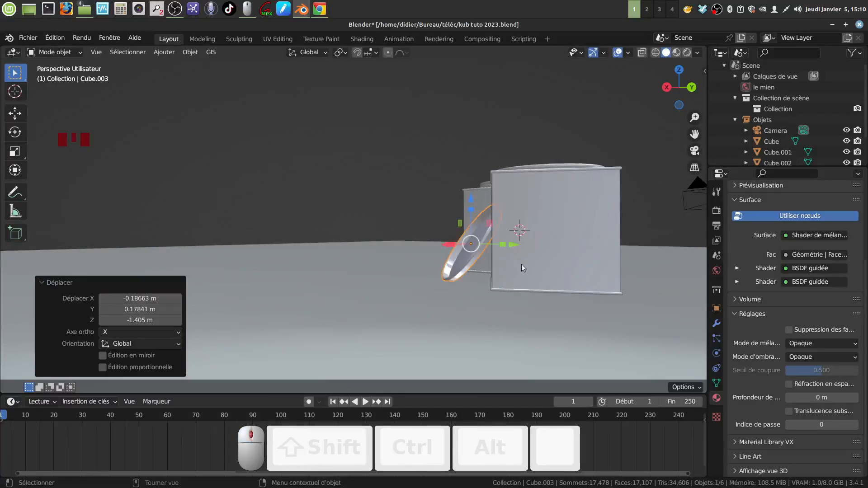
Nudge the tilted lid along Y so it leans against the open box, and restore rendered shading.
middle_click_drag(522, 264, 535, 289)
left_click_drag(502, 226, 497, 229)
mouse_move(497, 228)
middle_mouse_down()
mouse_move(521, 216)
mouse_move(498, 230)
middle_mouse_up()
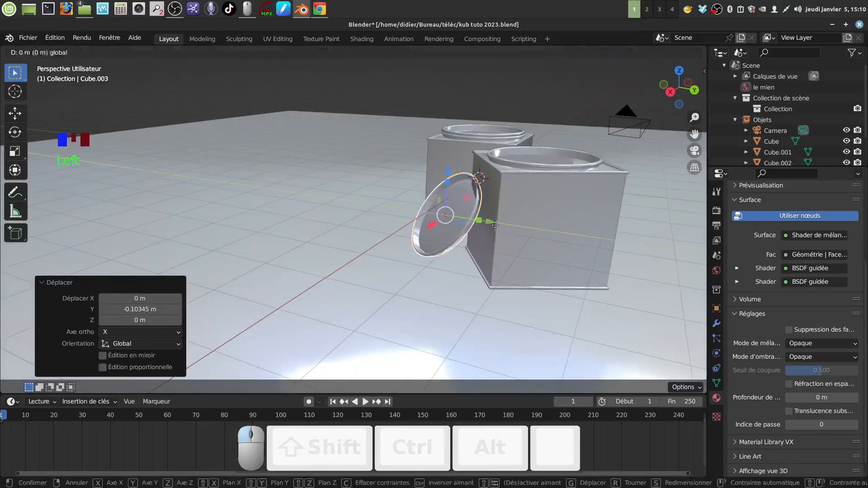
left_click_drag(498, 229, 492, 225)
mouse_move(492, 225)
middle_mouse_down()
mouse_move(558, 203)
mouse_move(587, 204)
mouse_move(517, 248)
mouse_move(482, 214)
middle_mouse_up()
left_click_drag(468, 206, 467, 207)
middle_click_drag(466, 208, 479, 260)
scroll(588, 215, "down", 3)
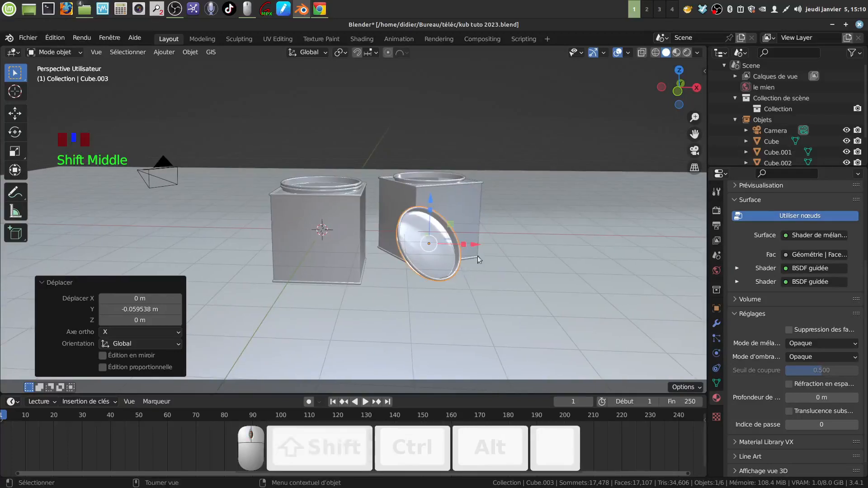
left_click(686, 53)
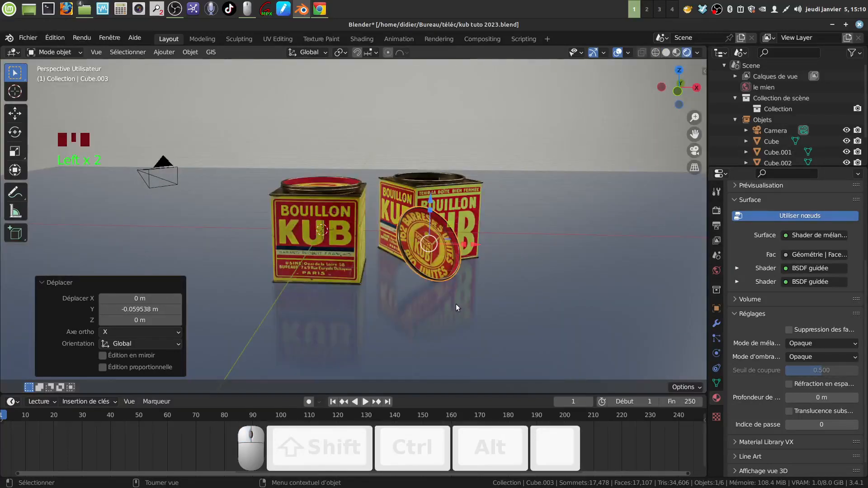
Rotate the closed KUB box about 111° around the Z axis.
scroll(456, 308, "up", 1)
middle_click_drag(473, 270, 411, 229, "shift")
mouse_move(343, 218)
middle_mouse_down("shift")
mouse_move(364, 218)
mouse_move(354, 219)
middle_mouse_up("shift")
left_click(331, 216)
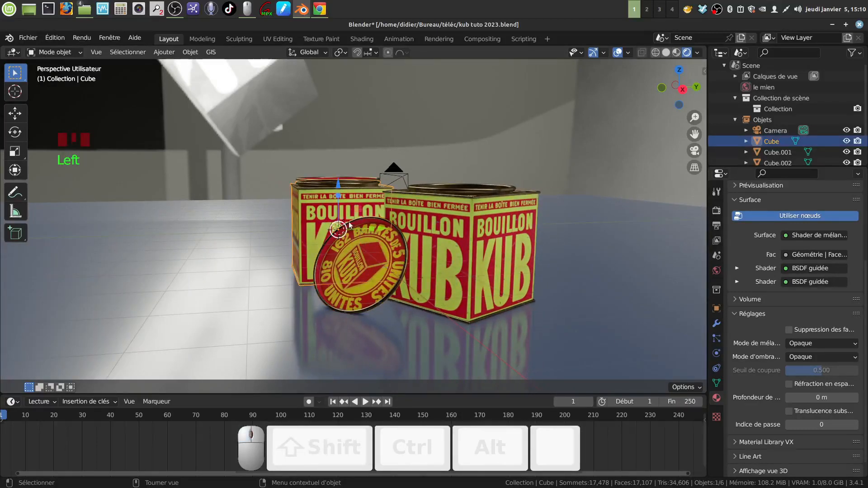
key("r")
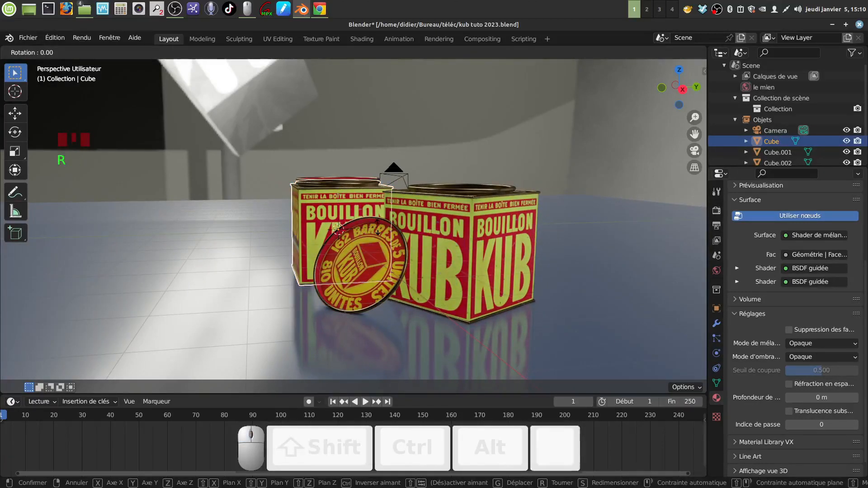
left_click(378, 230)
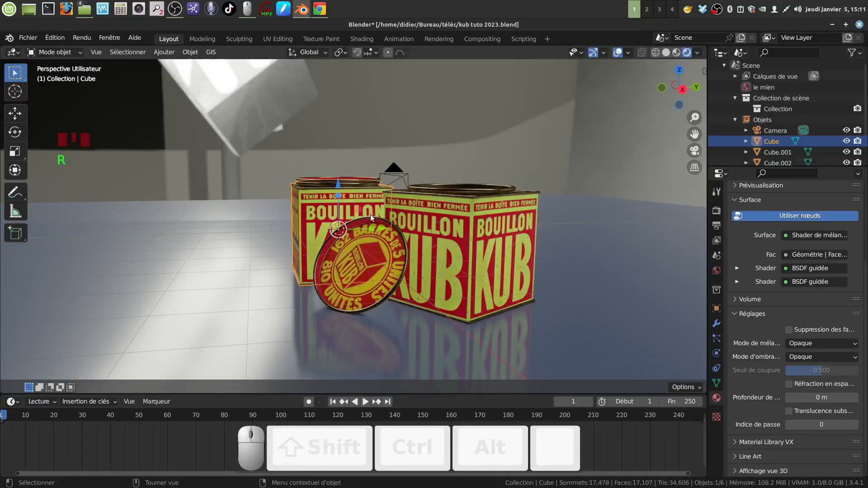
key("r")
key("z")
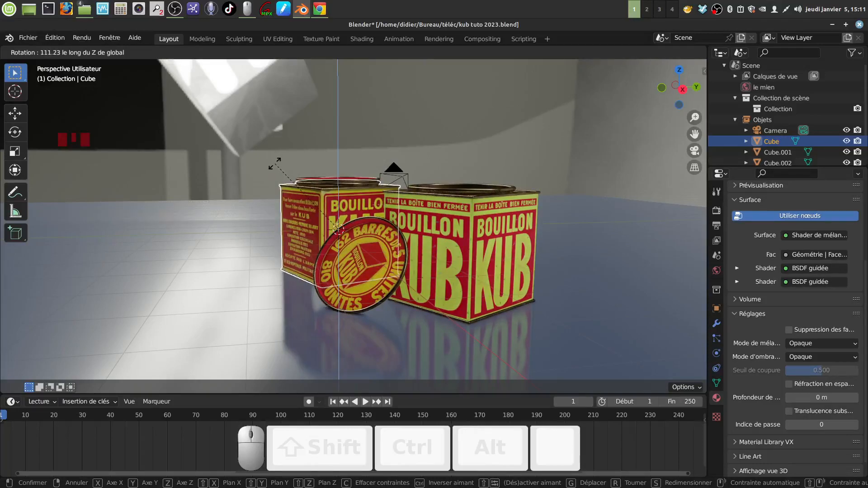
left_click(274, 164)
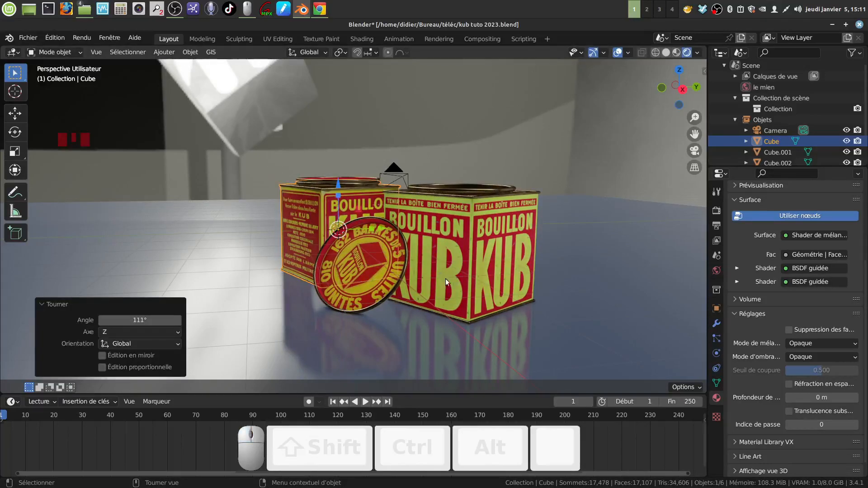
Raise the leaning lid about 0.017 m along Z so that it rests on the floor.
middle_click_drag(443, 281, 448, 275, "shift")
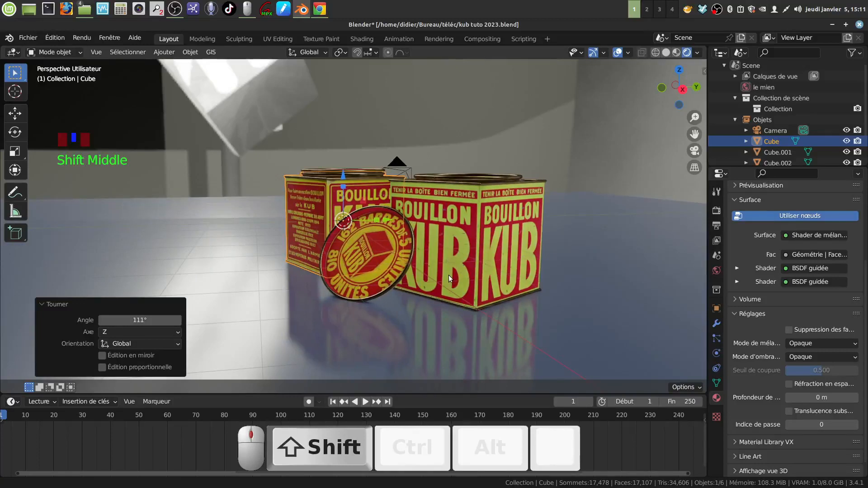
left_click(372, 272)
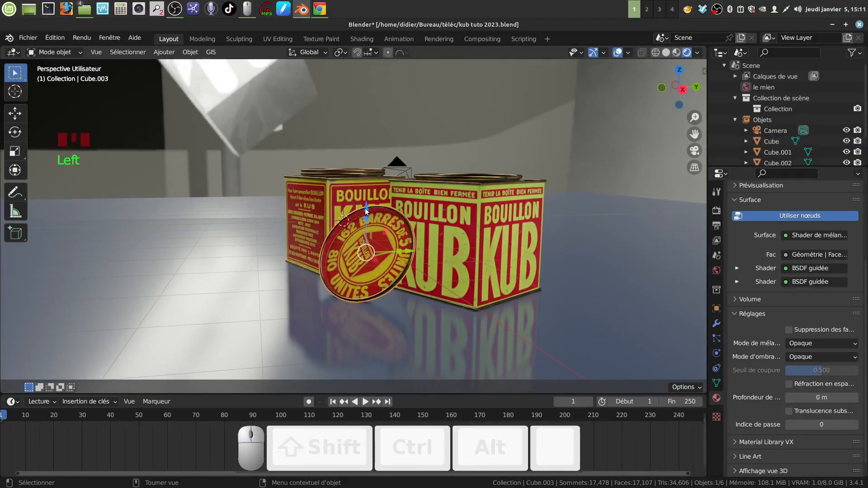
left_click_drag(366, 211, 366, 210)
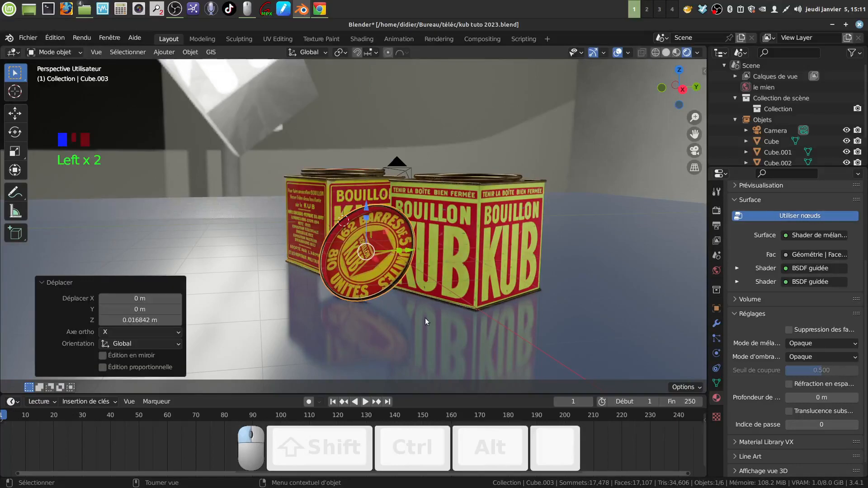
left_click(423, 319)
Align the camera with a raised view of both boxes, adjust its framing with the camera locked to the view, and unlock it.
scroll(419, 313, "down", 1)
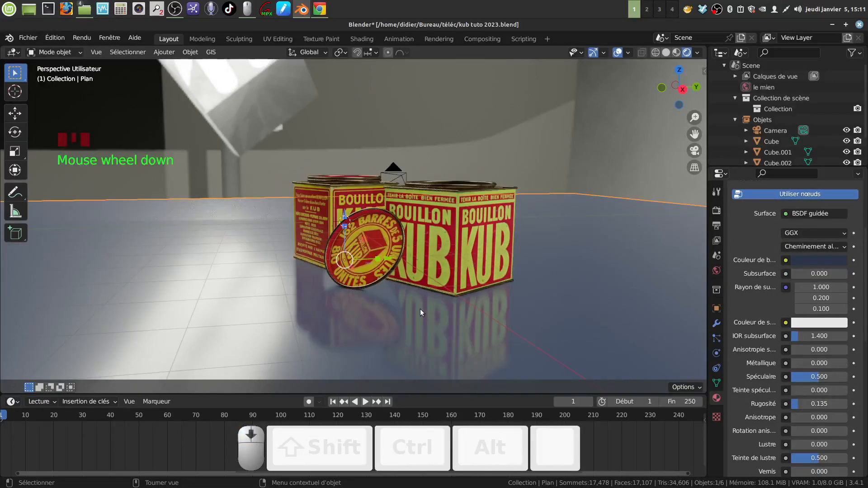
middle_click_drag(421, 304, 405, 334)
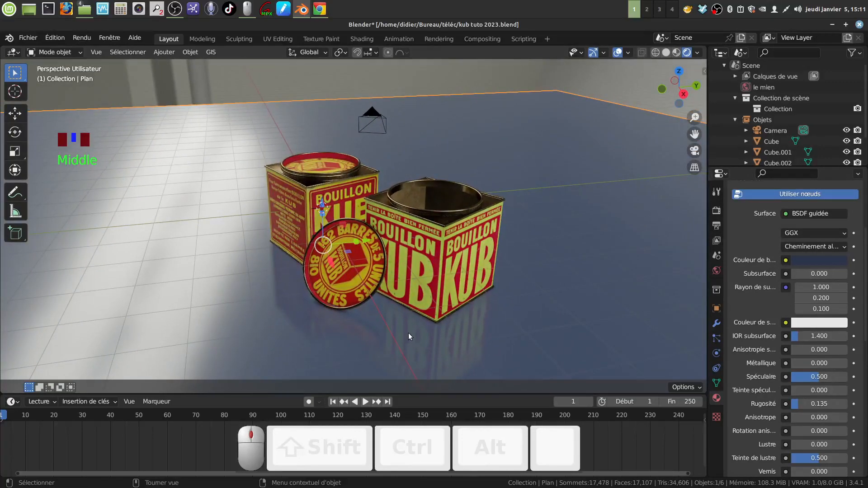
key("ctrl+alt+KP_0")
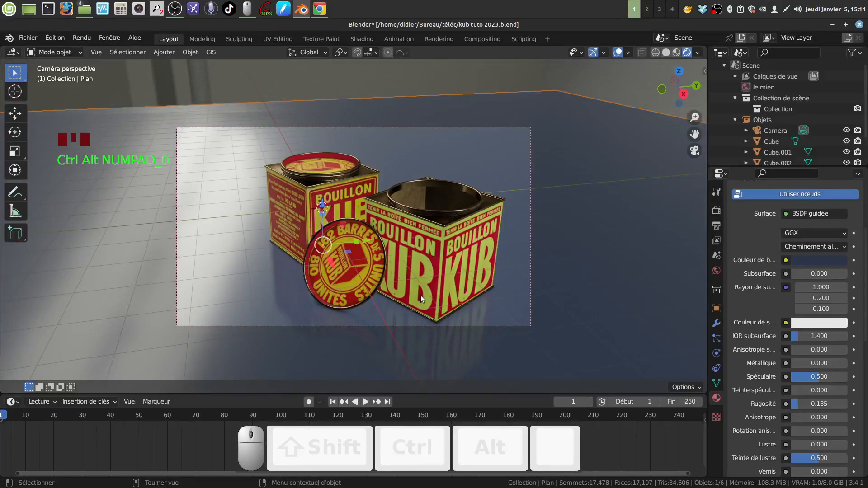
key("q")
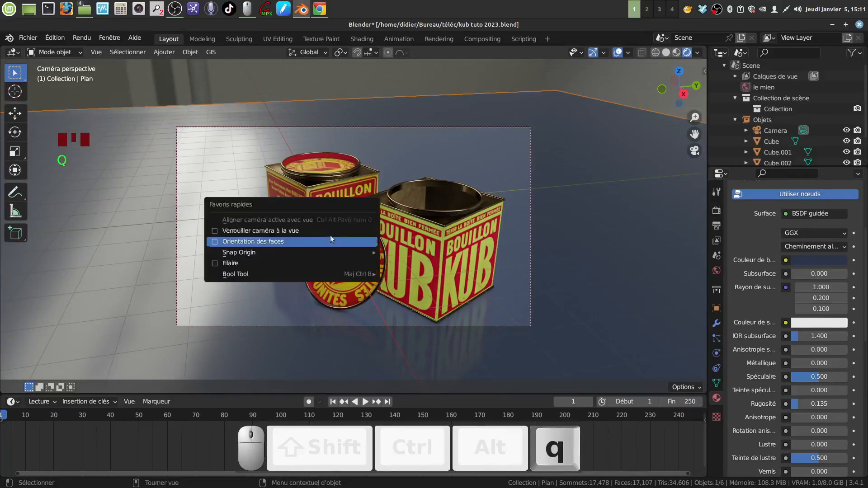
left_click(212, 231)
middle_click_drag(395, 264, 373, 238, "shift")
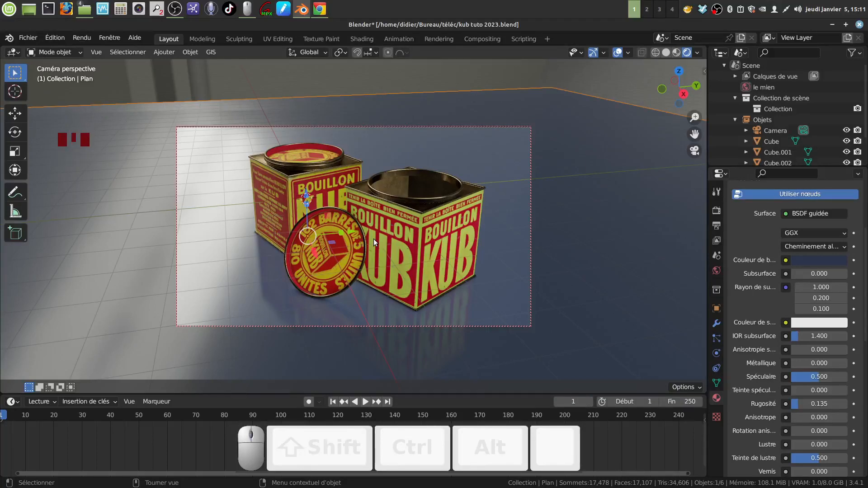
key("q")
left_click(227, 248)
Switch the render engine from Eevee to Cycles and save the Blender file.
left_click(717, 210)
scroll(809, 213, "up", 10)
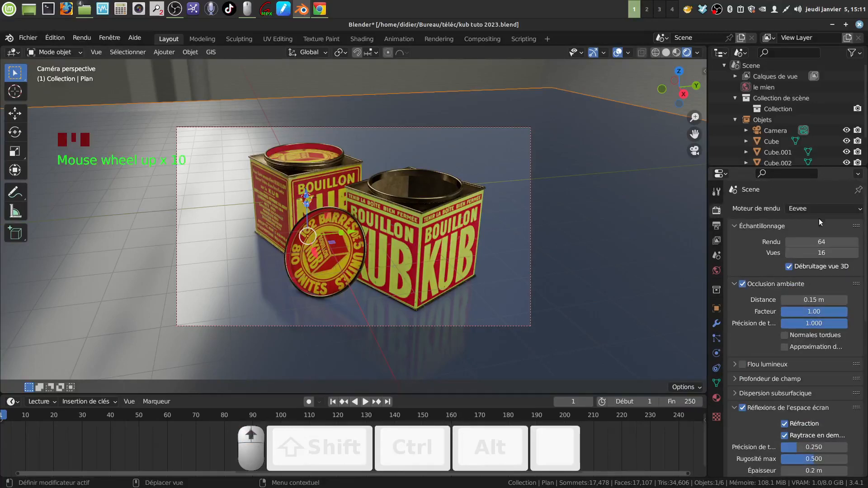
left_click(855, 210)
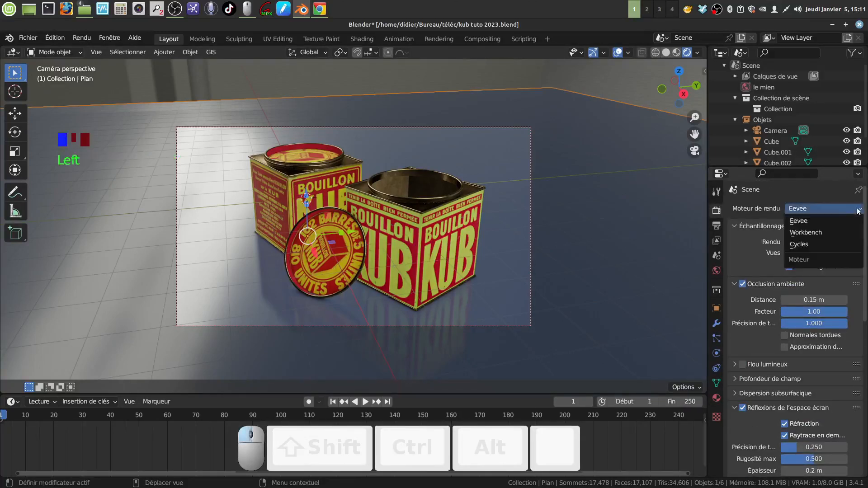
left_click(803, 247)
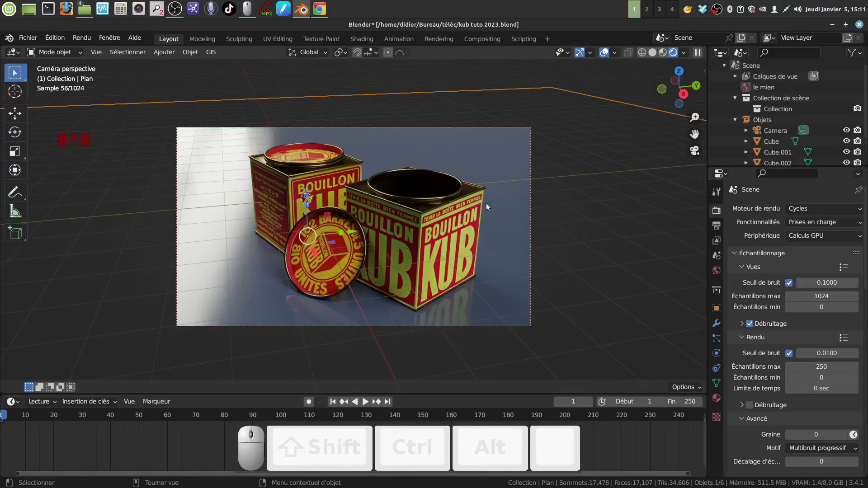
left_click(28, 39)
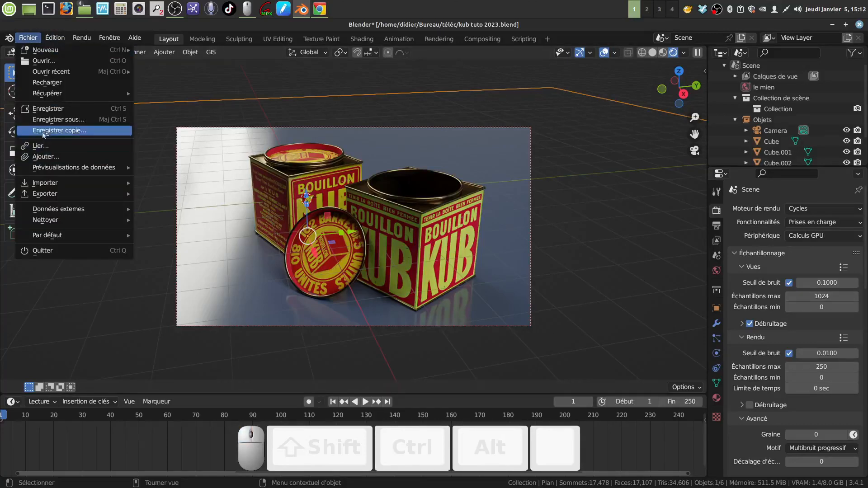
left_click(47, 108)
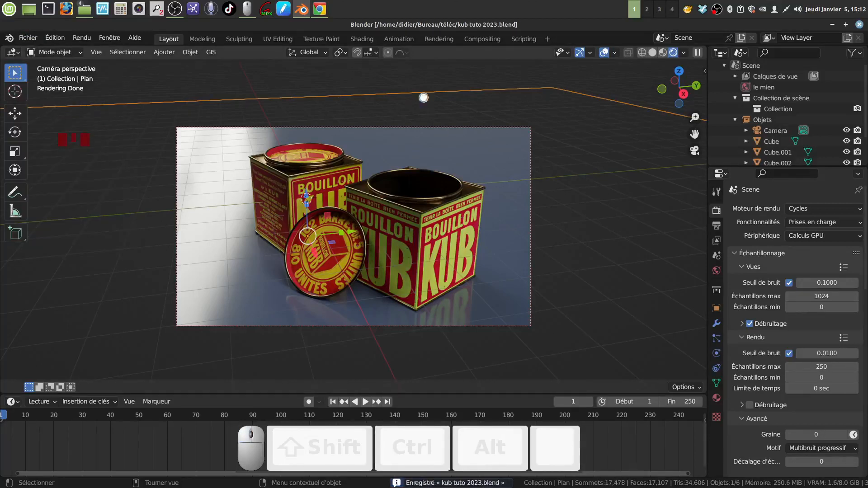
Render the current frame and bring up the render window with the whole image in view.
key("F12")
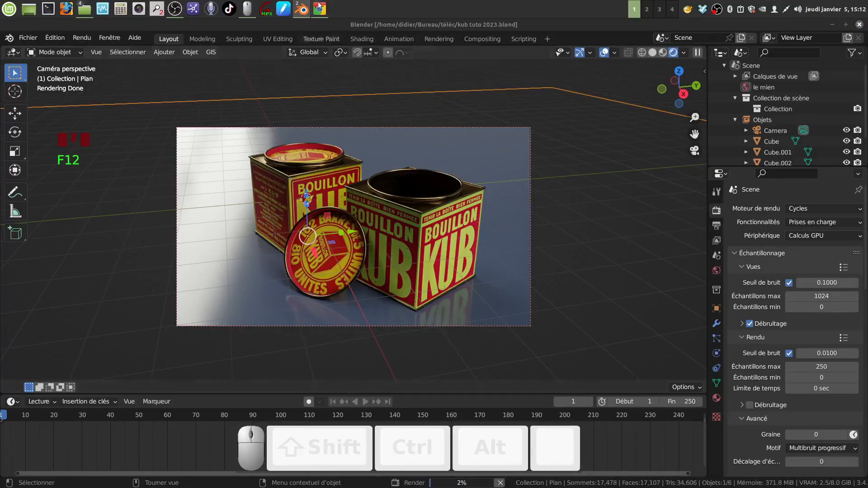
mouse_move(322, 14)
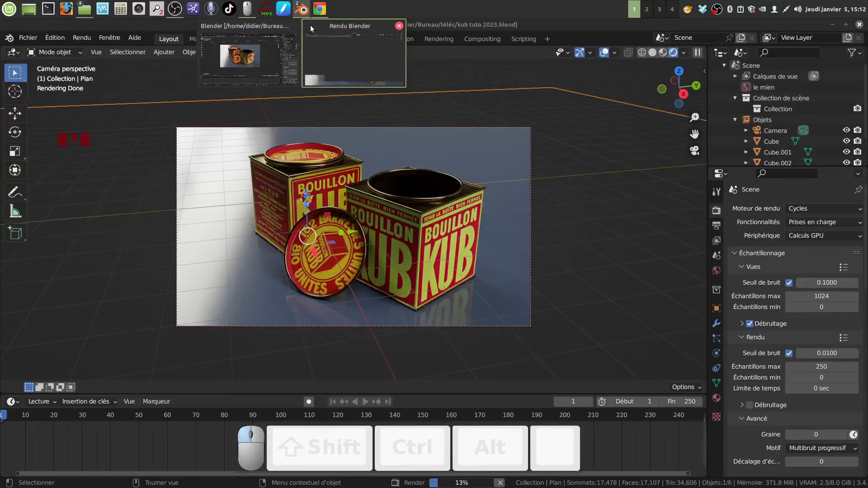
left_click(310, 25)
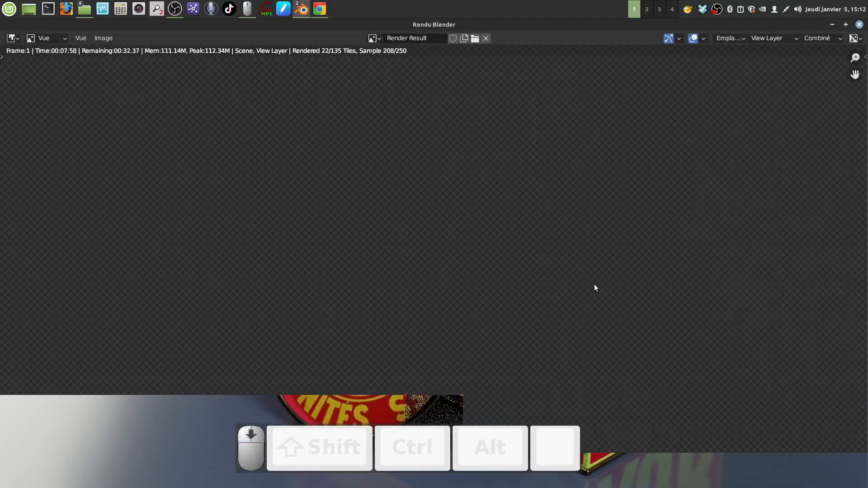
scroll(594, 284, "down", 1)
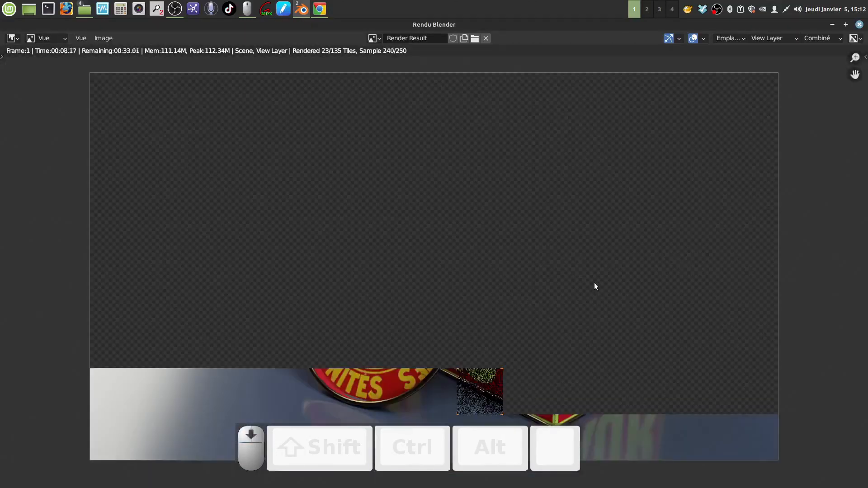
right_click(248, 15)
left_click(227, 143)
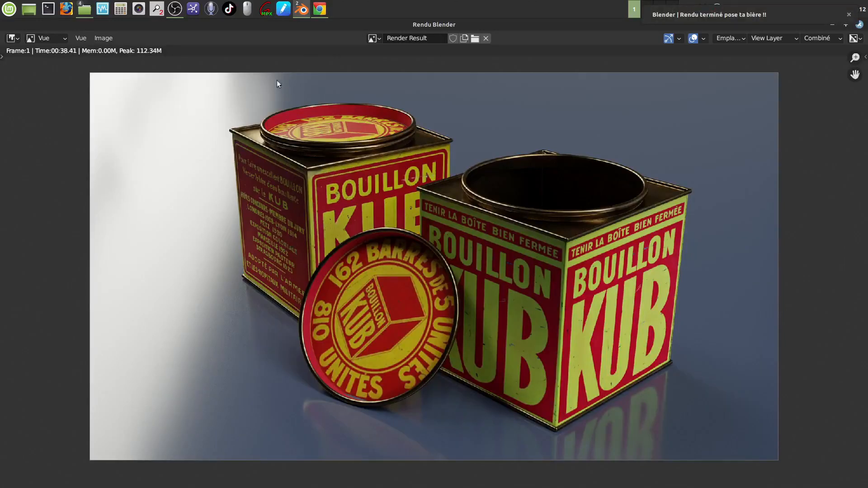
In the compositor, enable nodes and insert a Denoise (Débruitage) filter node between the render layers and the Compositing output.
mouse_move(302, 10)
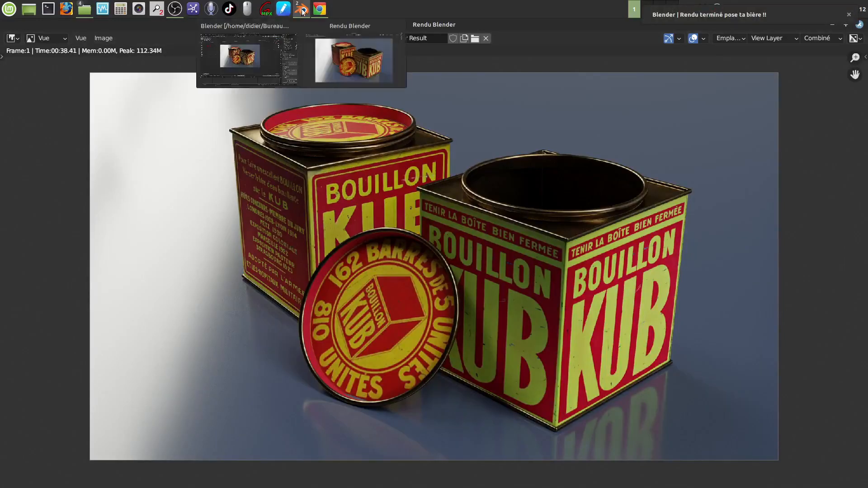
left_click(270, 26)
left_click(487, 38)
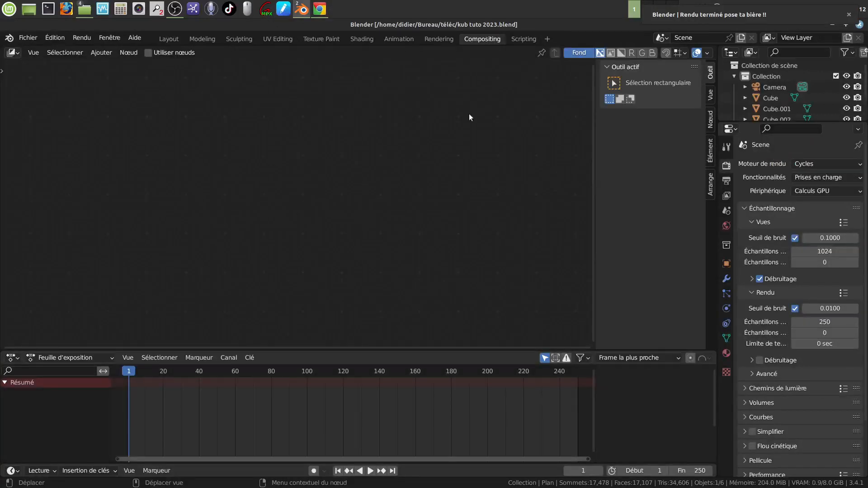
left_click(147, 53)
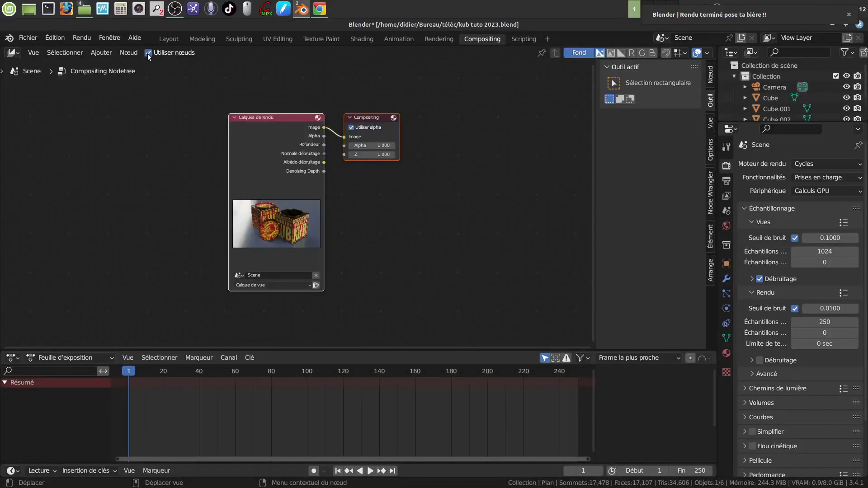
left_click_drag(381, 116, 515, 161)
left_click(102, 52)
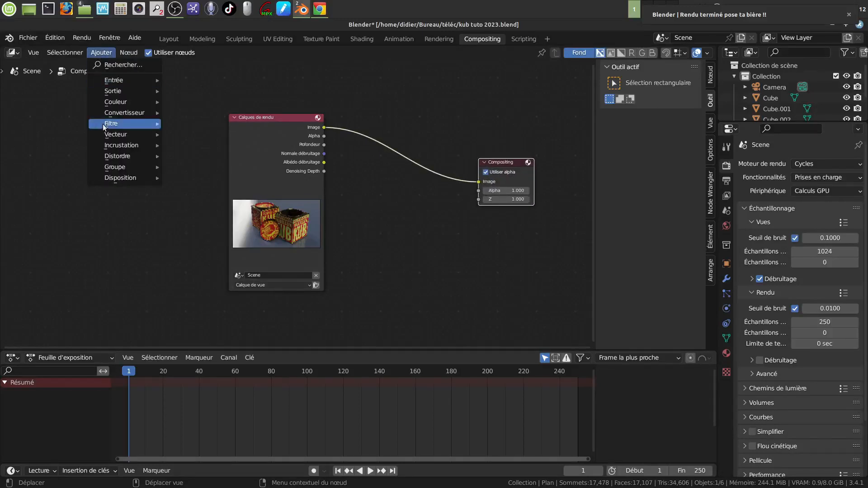
mouse_move(111, 124)
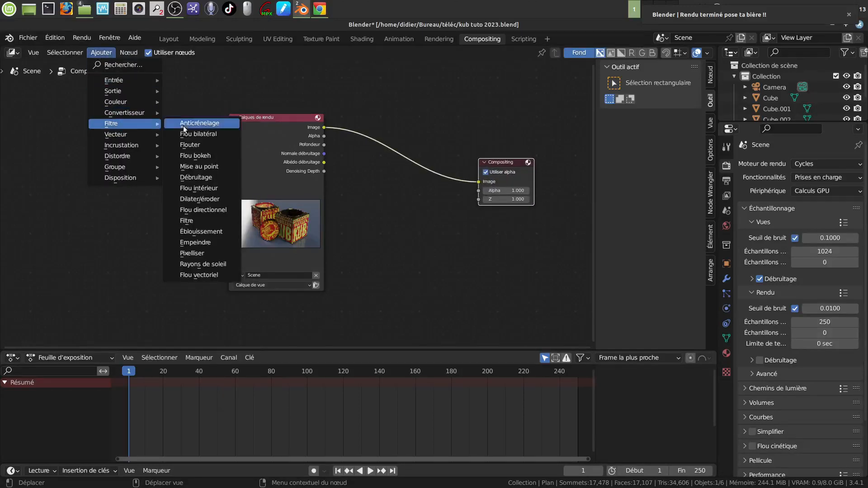
left_click(202, 179)
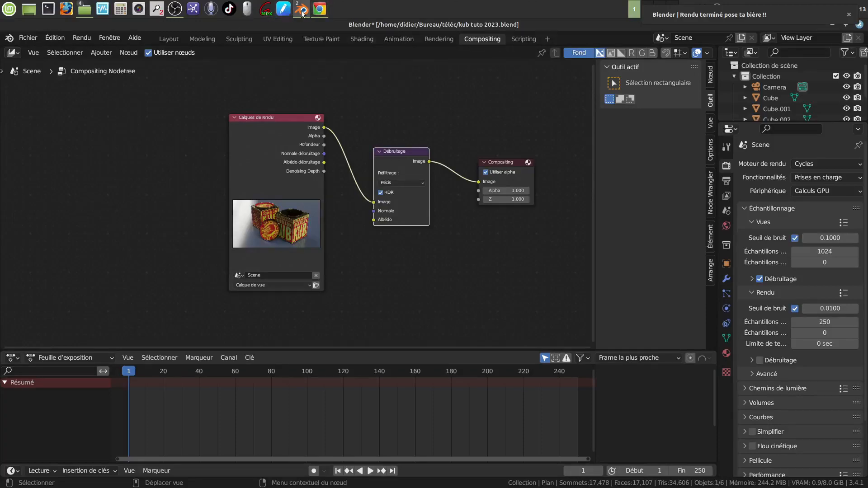
Return to the render result, start saving it as a new image and name the file kub rendu.png.
mouse_move(301, 10)
left_click(319, 29)
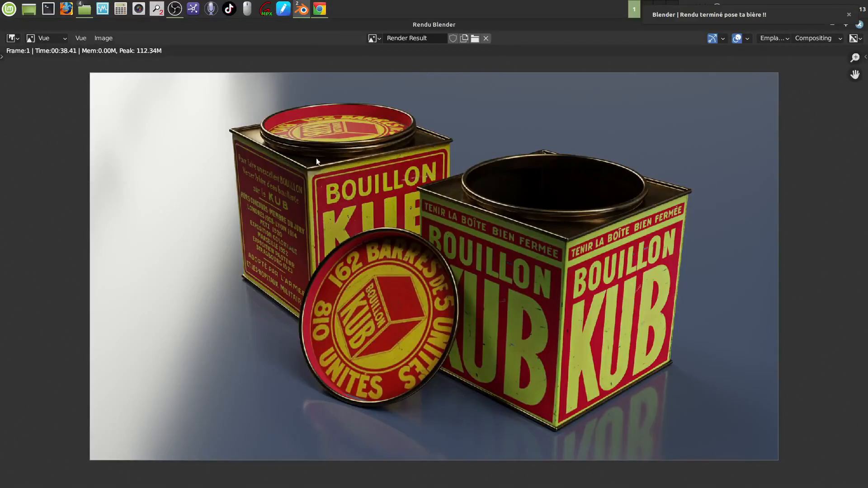
left_click(103, 38)
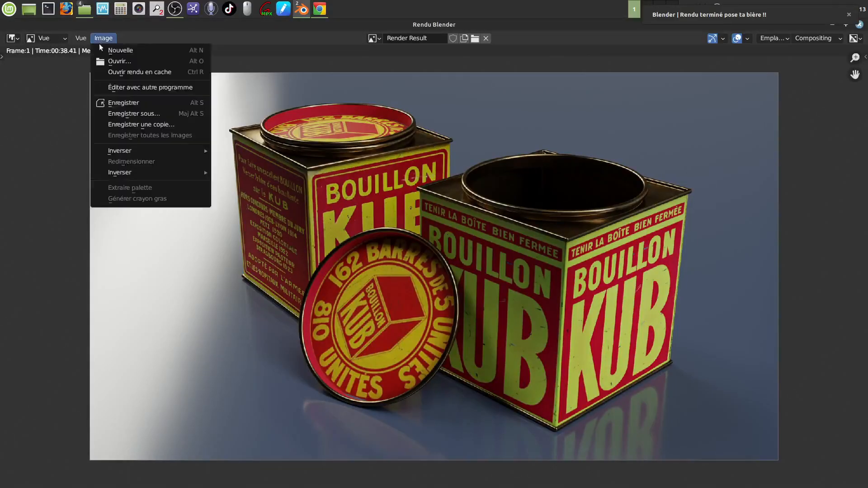
left_click(131, 113)
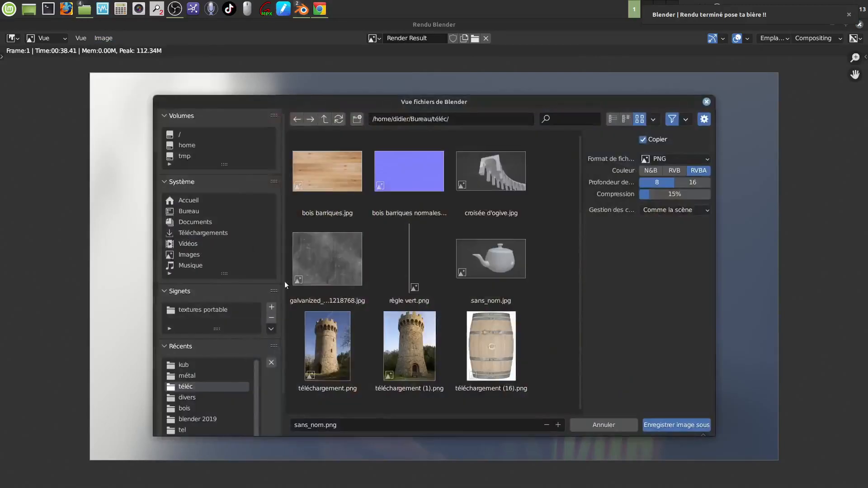
left_click(323, 425)
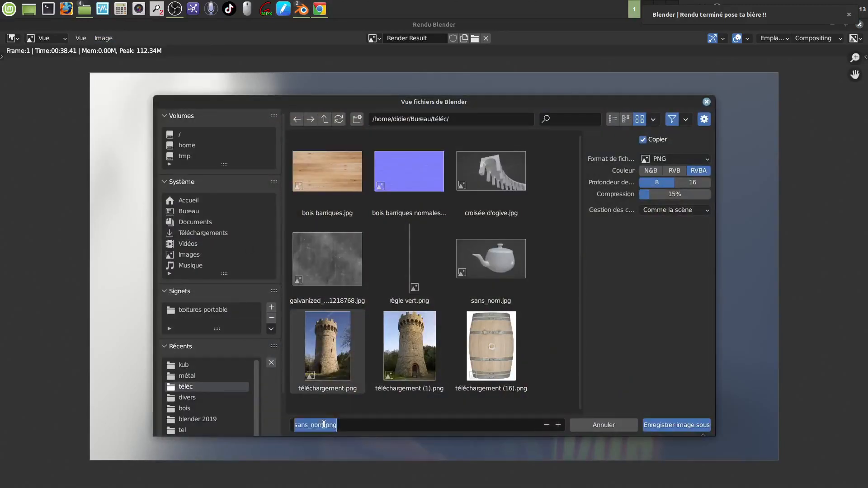
left_click(323, 425)
key("BackSpace")
key("BackSpace")
key("BackSpace")
key("BackSpace")
key("BackSpace")
key("BackSpace")
key("BackSpace")
key("BackSpace")
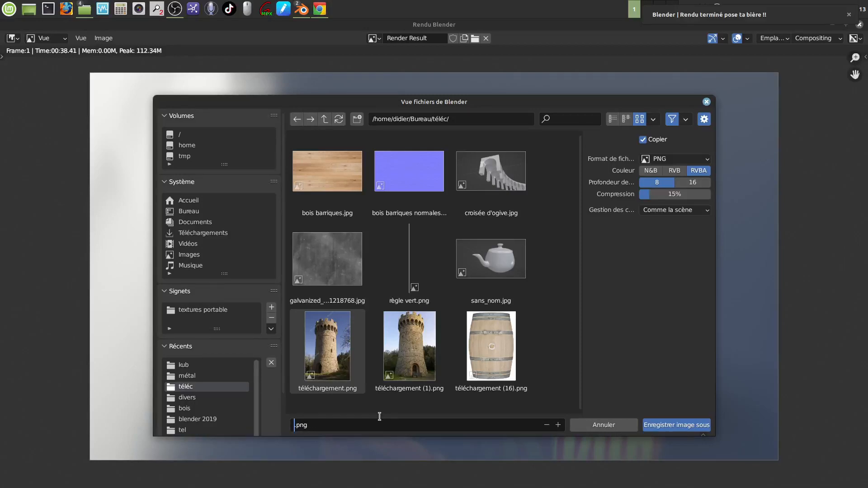
type("kub rendu")
left_click(554, 319)
Set the PNG output to 16-bit colour depth with 0% compression and save the image.
left_click_drag(682, 194, 640, 194)
left_click(692, 183)
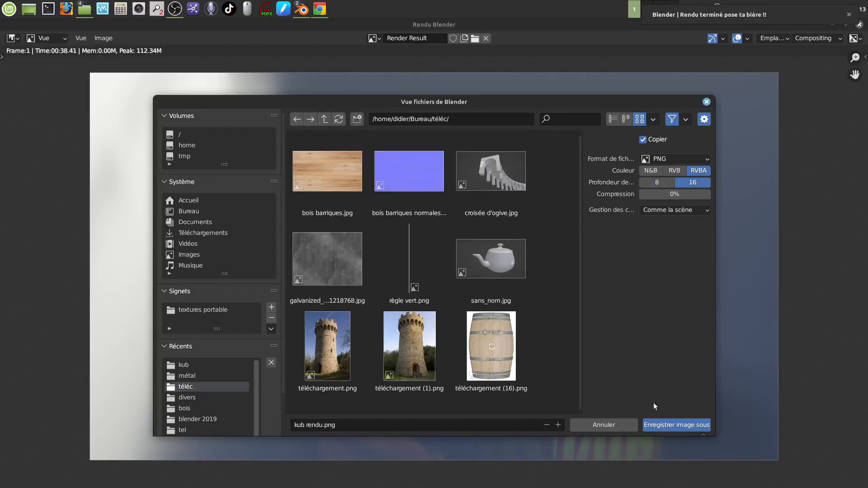
left_click(666, 428)
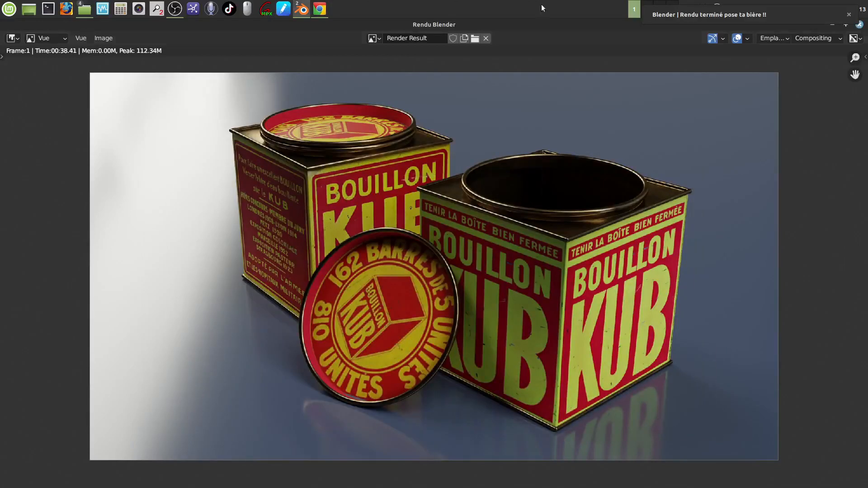
left_click(846, 15)
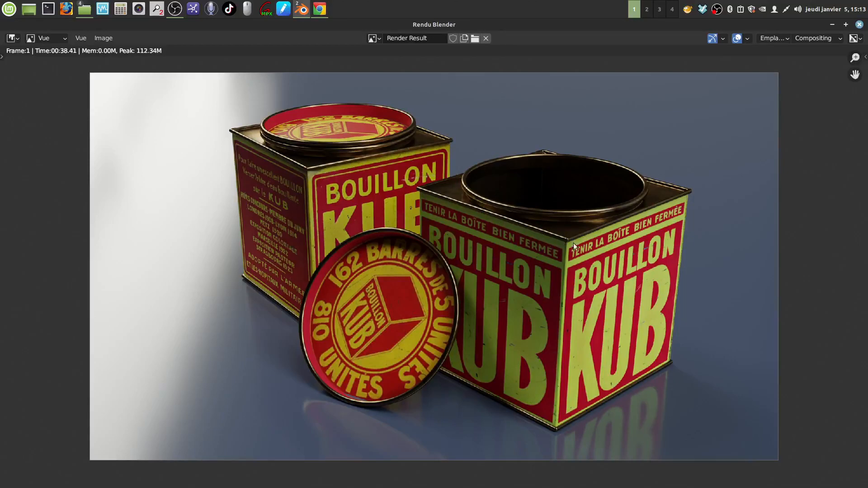
Clear the Blender windows from the desktop and open kub rendu.png from the téléc folder to check the saved render.
left_click(832, 25)
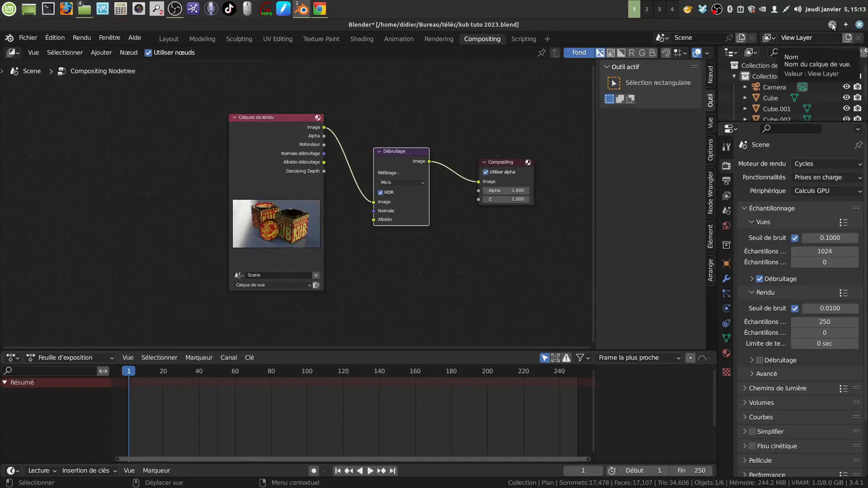
left_click(832, 24)
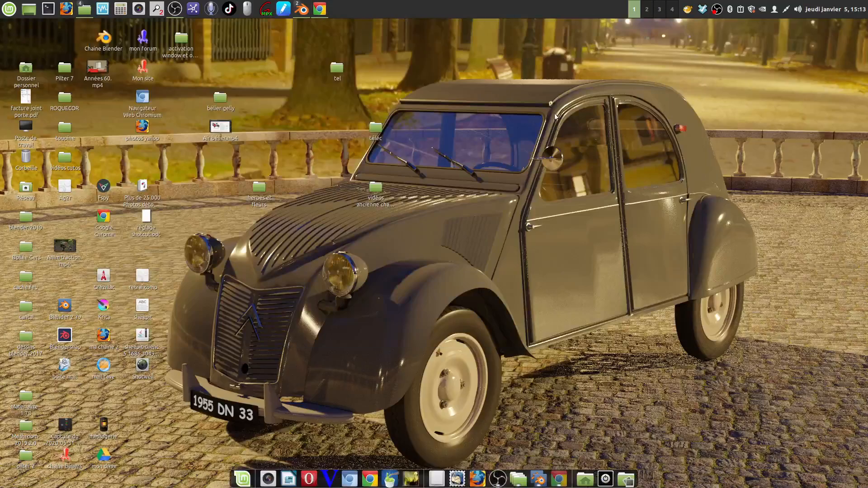
double_click(375, 129)
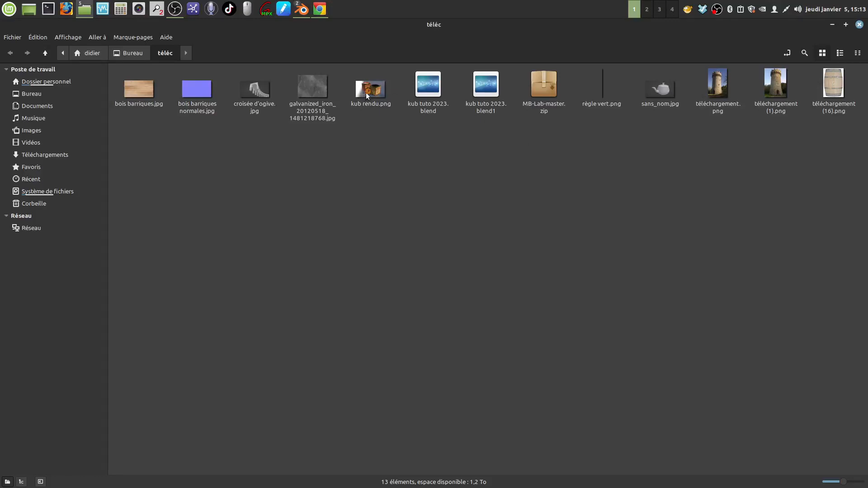
double_click(368, 91)
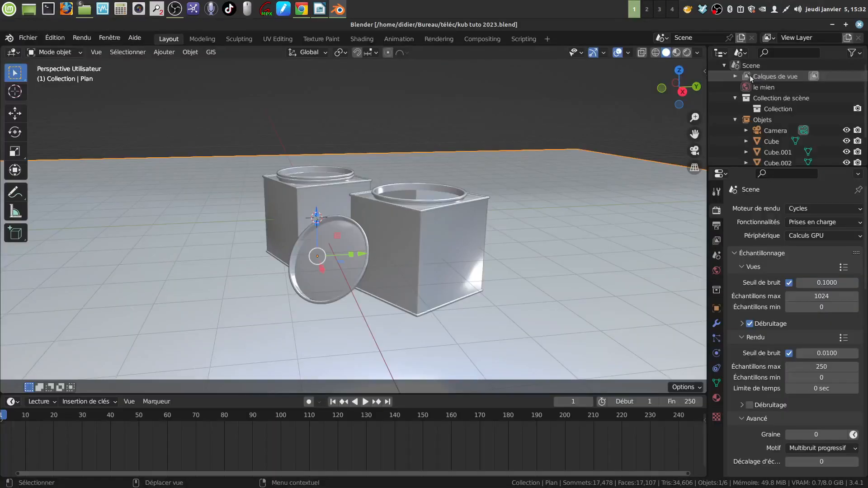
Isolate the closed box in local view and add a Weighted Normal (Normales pondérées) modifier to it.
middle_click_drag(474, 230, 420, 277)
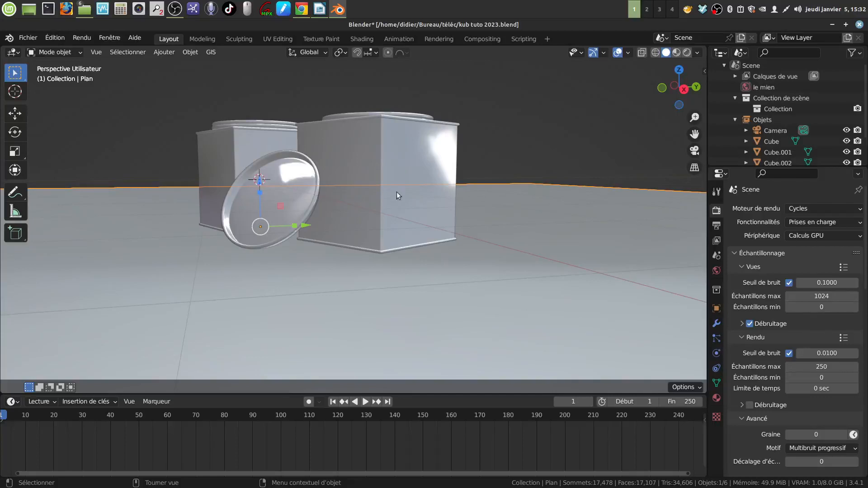
middle_click_drag(396, 193, 356, 210)
left_click(318, 181)
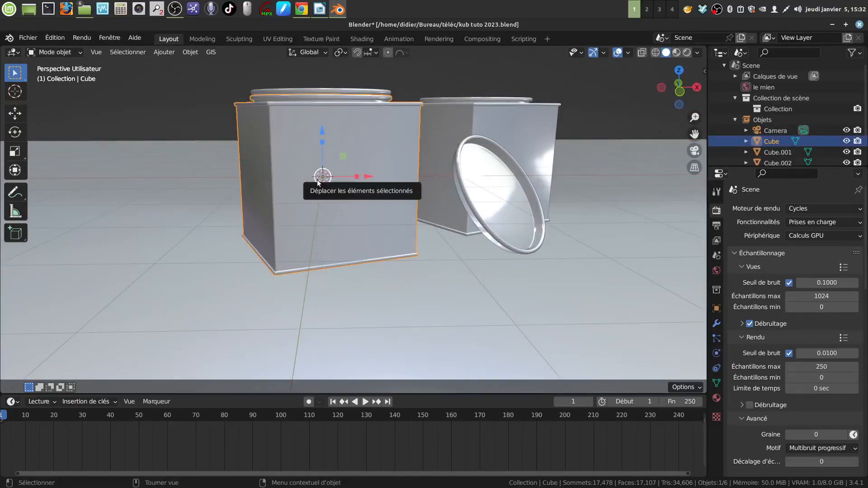
key("KP_Divide")
middle_click_drag(316, 180, 389, 267)
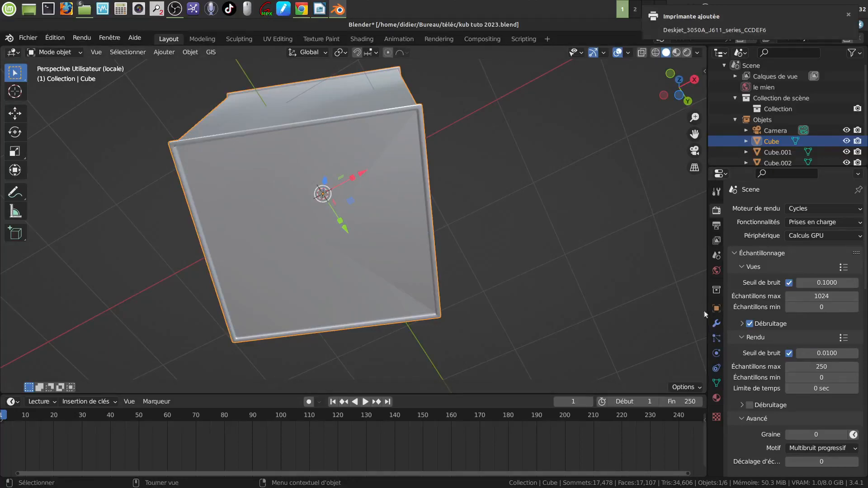
left_click(716, 323)
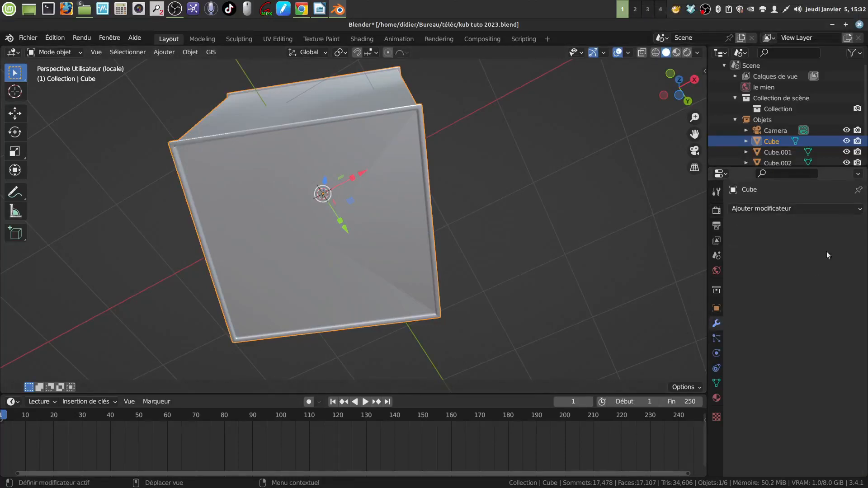
left_click(859, 210)
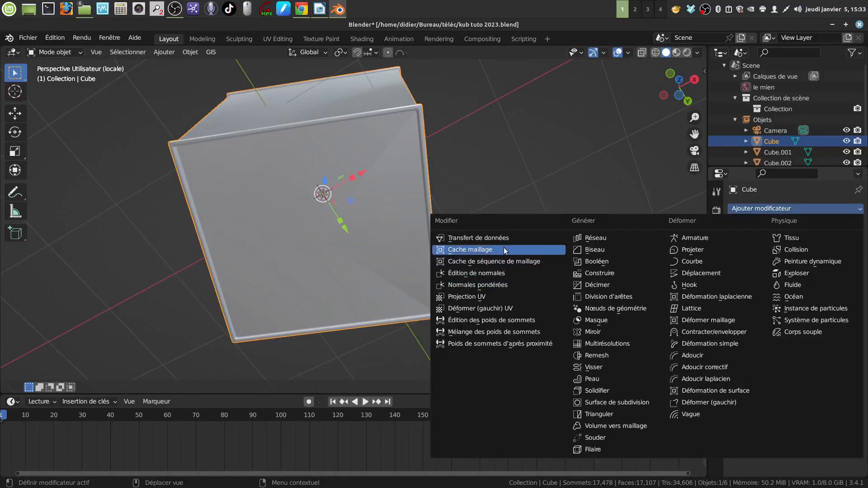
left_click(511, 285)
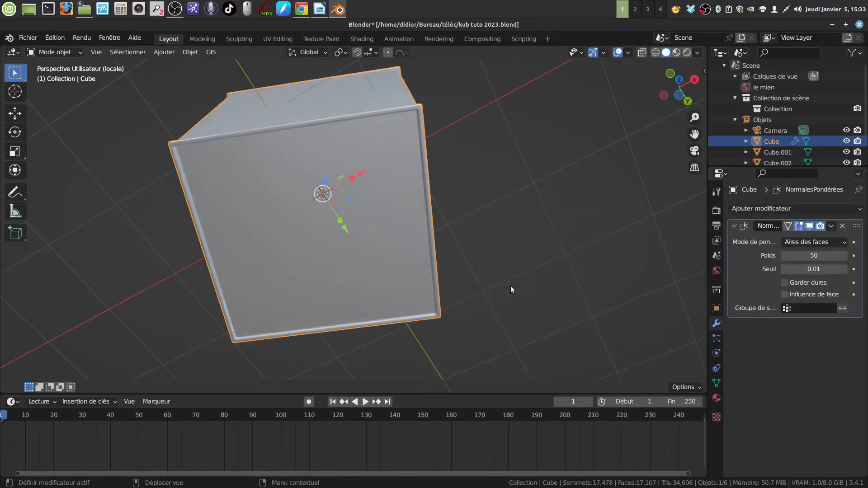
Set the weight of the closed box's Weighted Normal modifier to 100 and return from local view to the full scene.
middle_click_drag(352, 265, 324, 283)
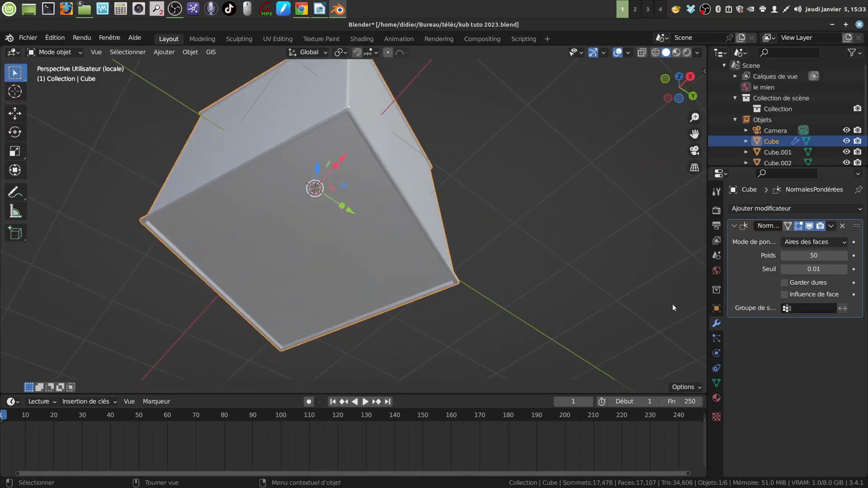
left_click_drag(797, 254, 797, 254)
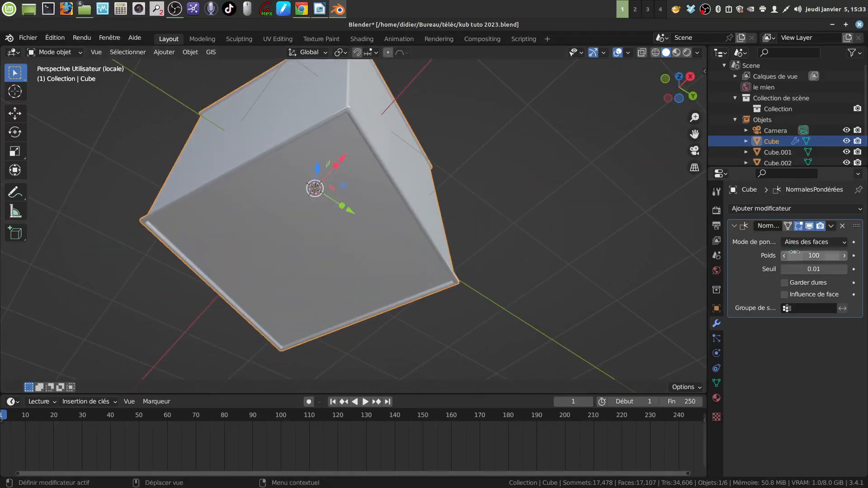
middle_click_drag(399, 242, 392, 275)
middle_click_drag(378, 217, 287, 251)
key("KP_Divide")
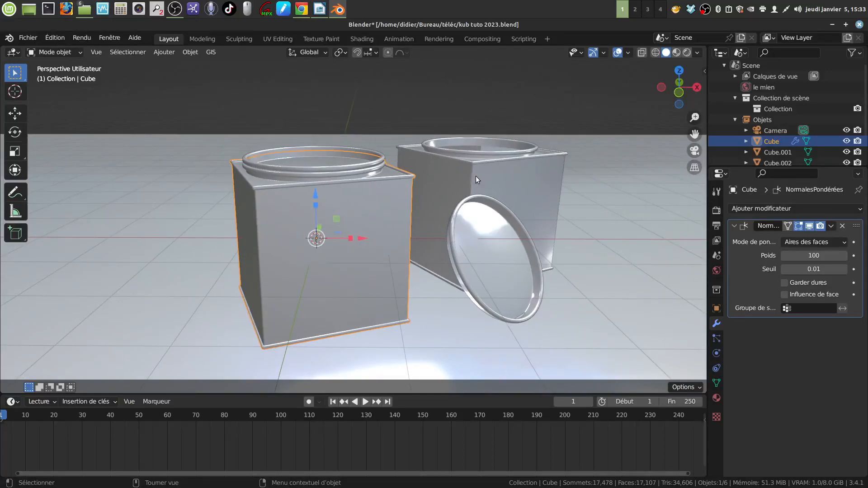
Add a Weighted Normal (Normales pondérées) modifier to the open box and raise its weight.
middle_click_drag(475, 177, 448, 192)
mouse_move(373, 211)
middle_mouse_down()
mouse_move(385, 211)
mouse_move(383, 202)
middle_mouse_up()
left_click(439, 185)
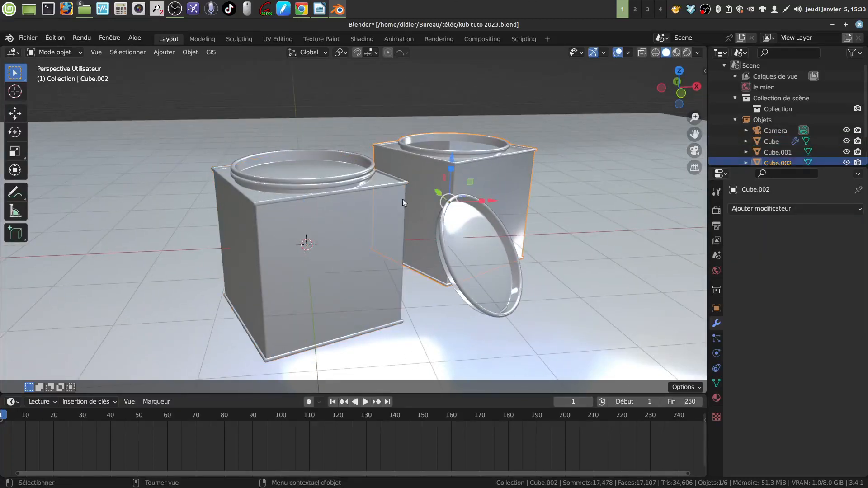
left_click(860, 211)
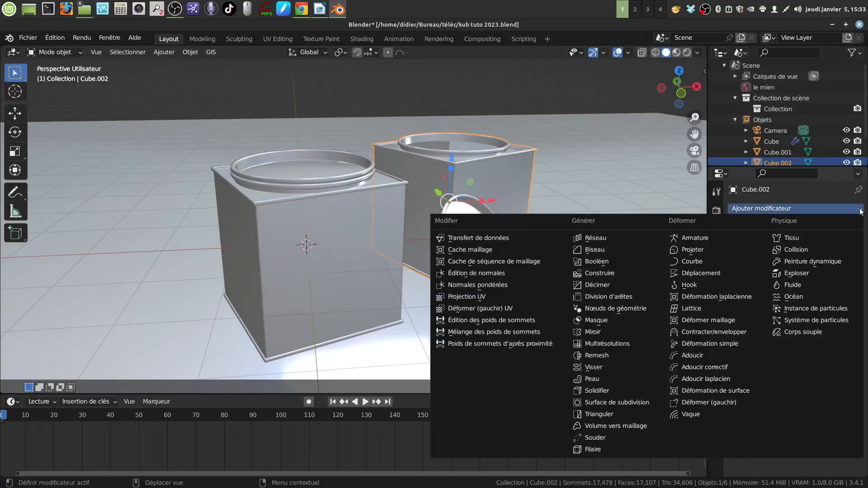
left_click(509, 284)
left_click_drag(811, 256, 836, 256)
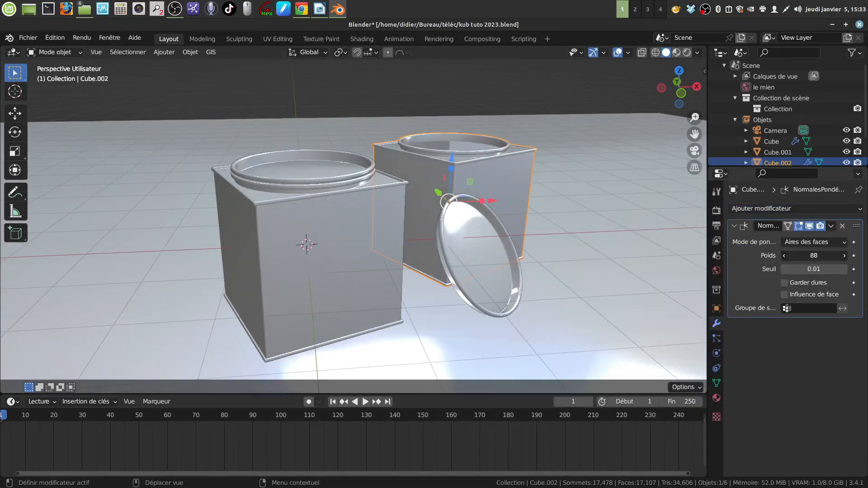
Select the lid leaning against the open box.
left_click(466, 259)
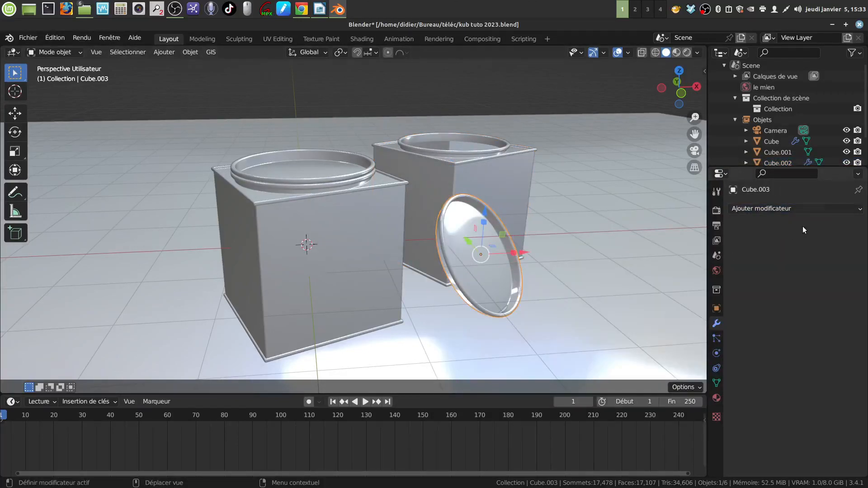
left_click(854, 209)
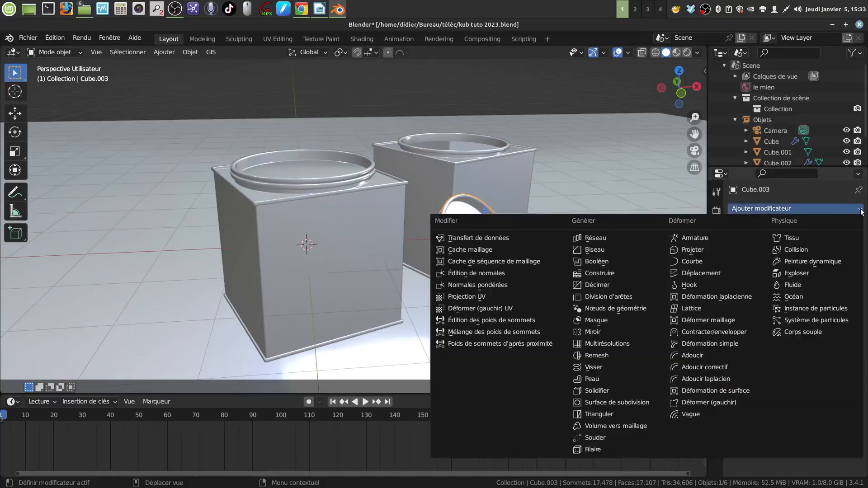
left_click(517, 273)
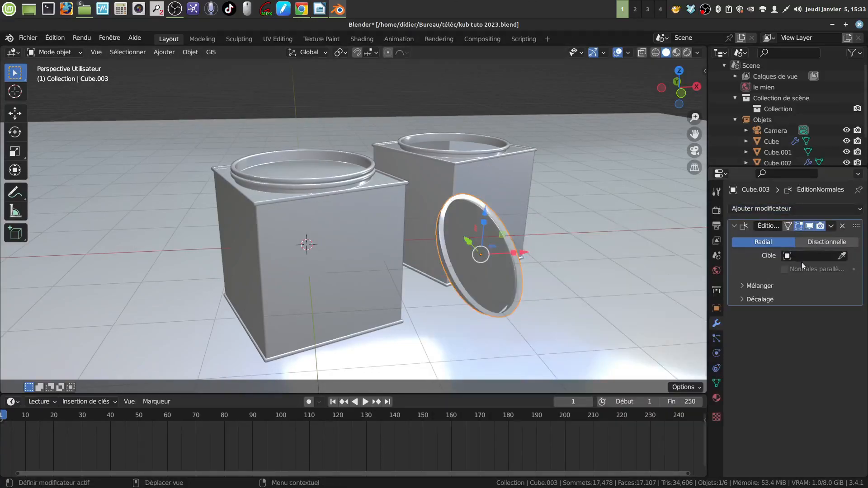
left_click(842, 226)
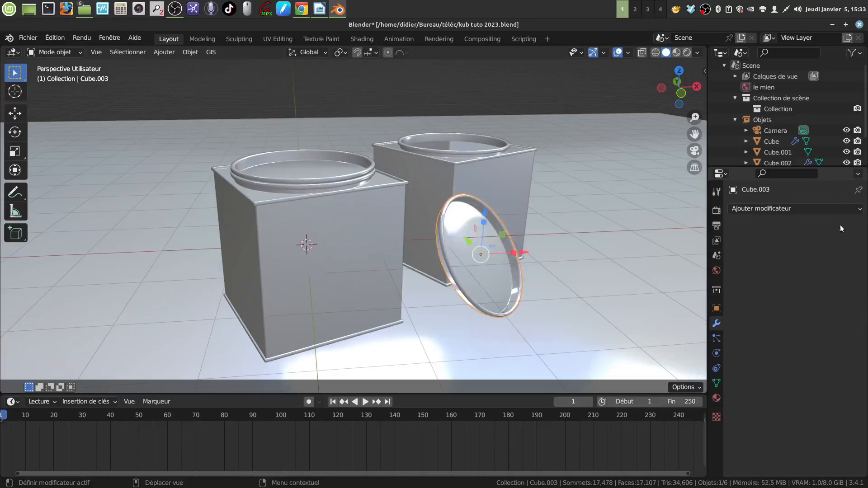
Add a Weighted Normal (Normales pondérées) modifier with weight 100 to the leaning lid.
left_click(858, 209)
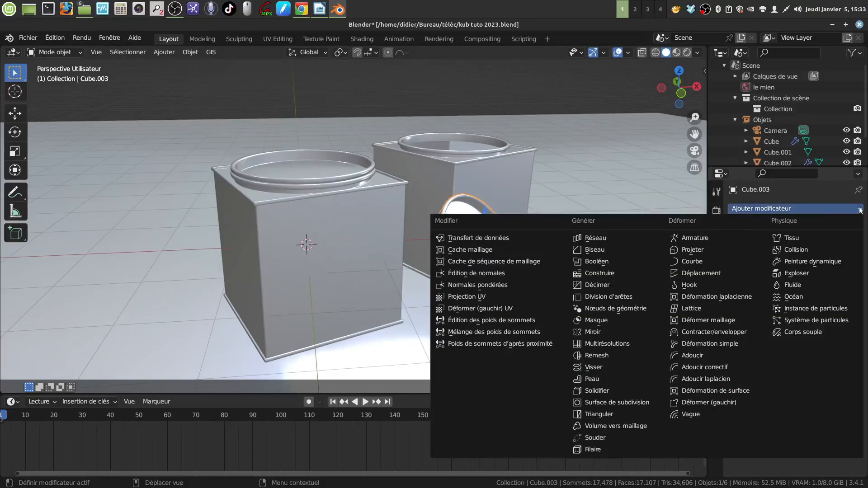
left_click(501, 284)
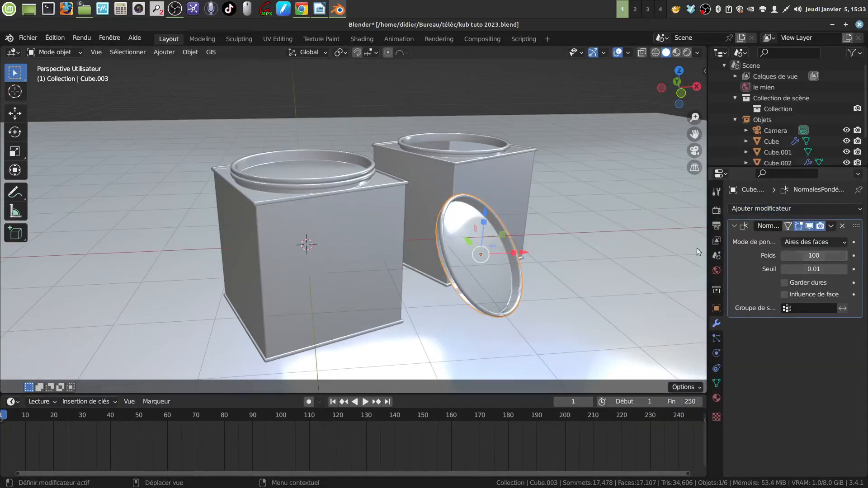
Add a Weighted Normal (Normales pondérées) modifier with weight 100 to the closed box's lid, then select the ground plane.
left_click(317, 164)
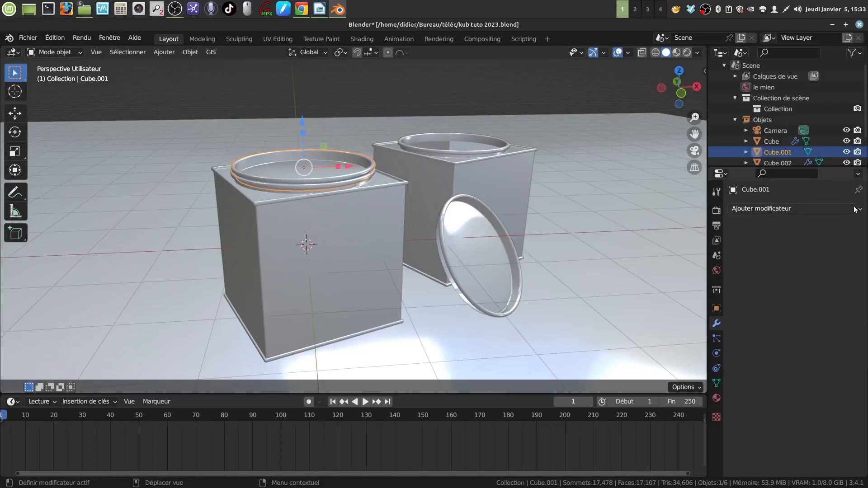
left_click(741, 210)
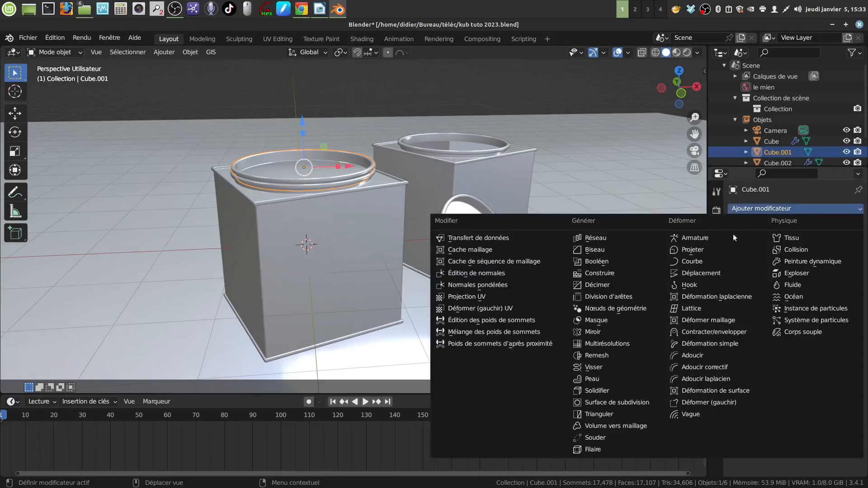
left_click(498, 284)
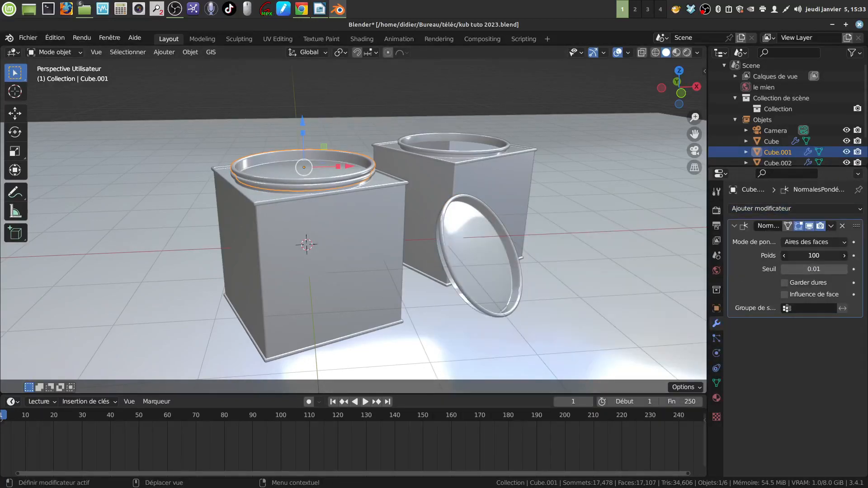
left_click(603, 254)
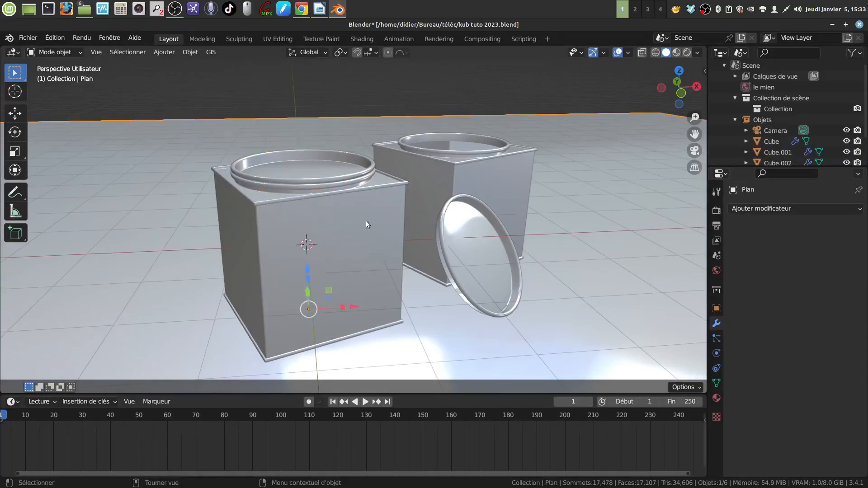
Switch the viewport to rendered shading and examine the textured boxes and lids from different angles.
middle_click_drag(367, 224, 319, 191)
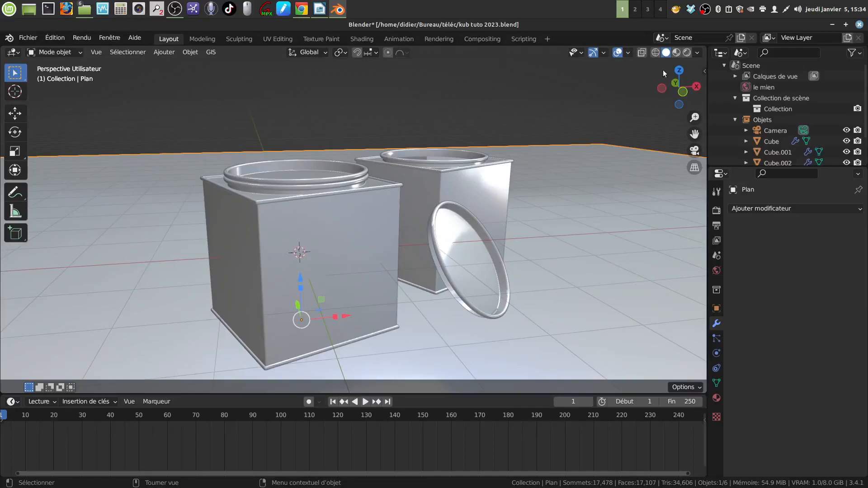
left_click(686, 53)
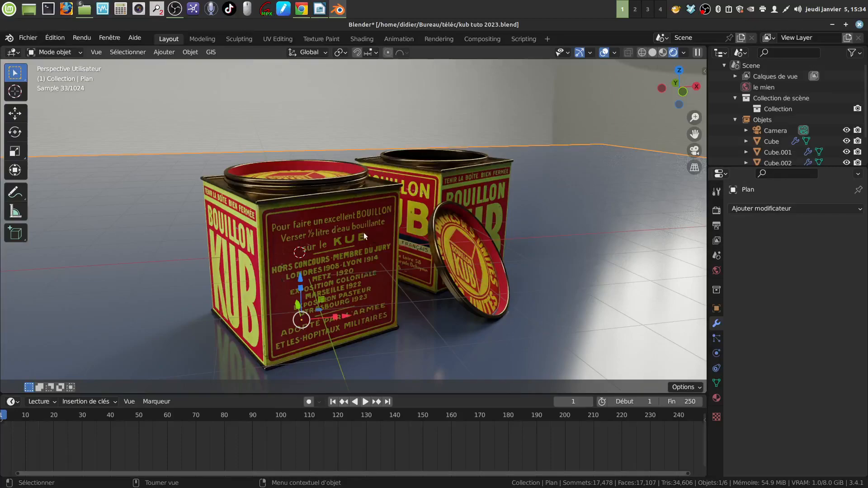
middle_click_drag(345, 224, 372, 229)
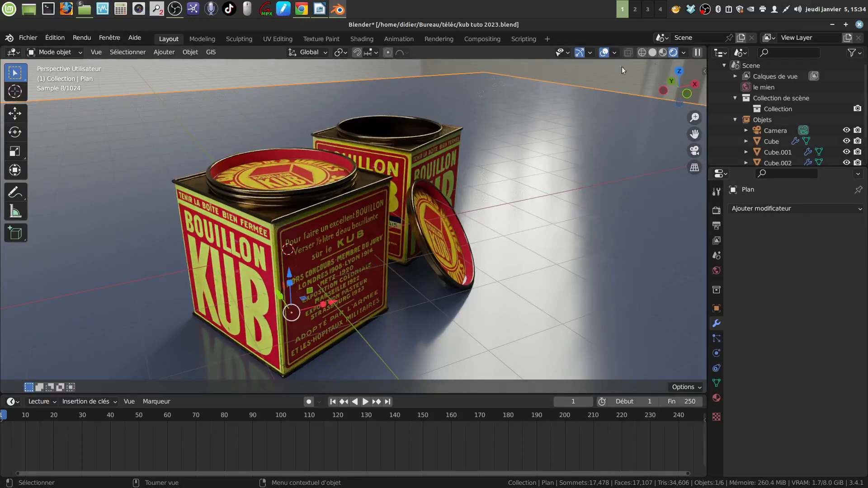
right_click(704, 10)
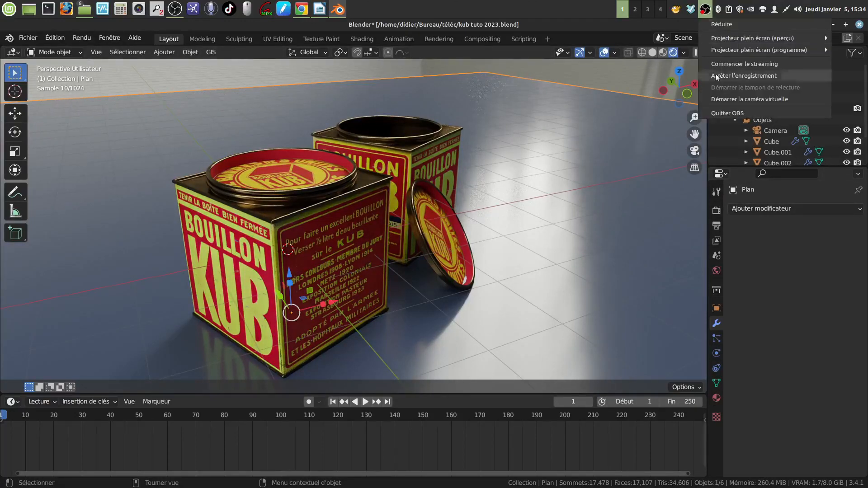